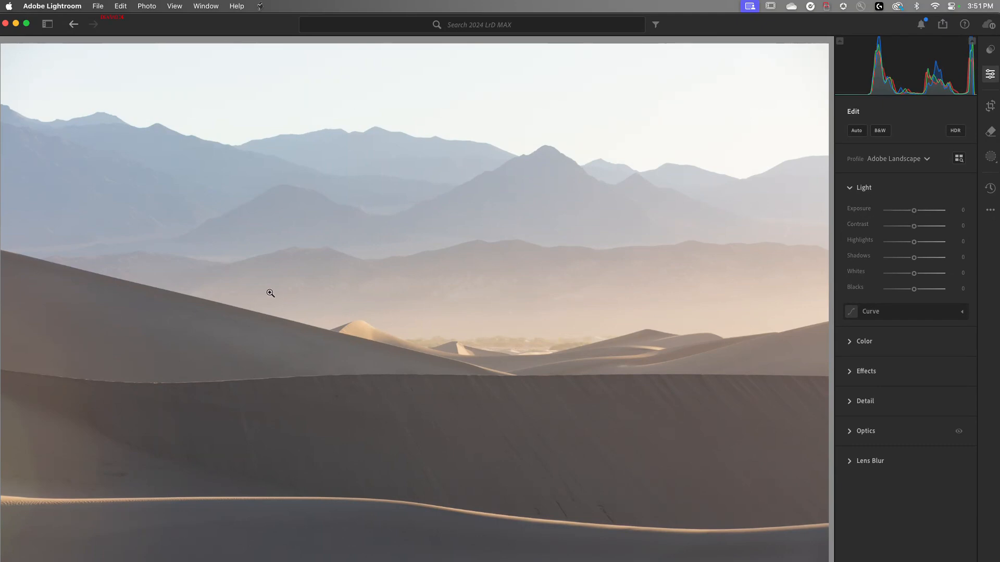
Crop the dune photo at its 3 x 2 ratio, trimming the left side and reducing the bright sky.
{"action": "key", "text": "c"}
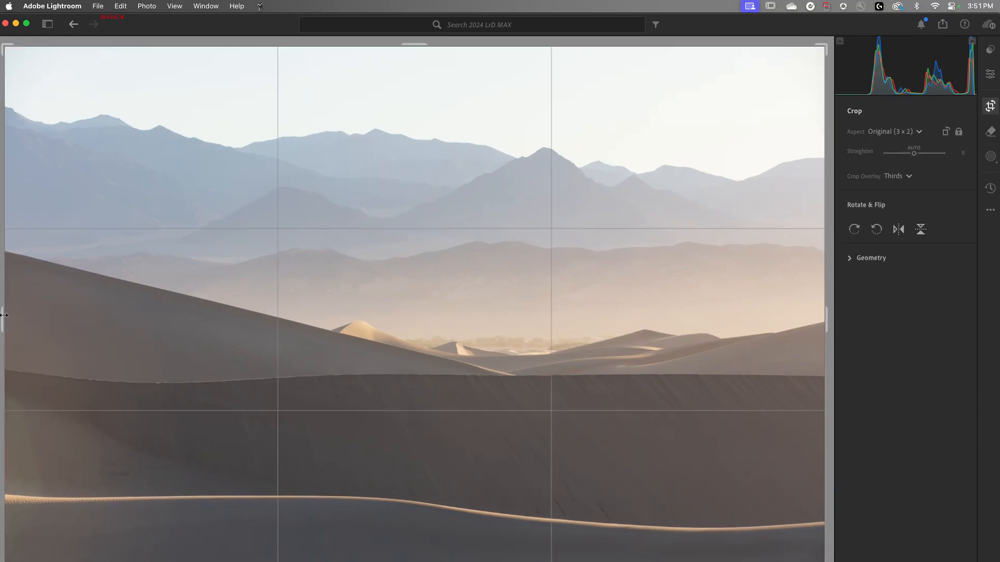
{"action": "left_click_drag", "start_coordinate": [4, 315], "coordinate": [80, 337]}
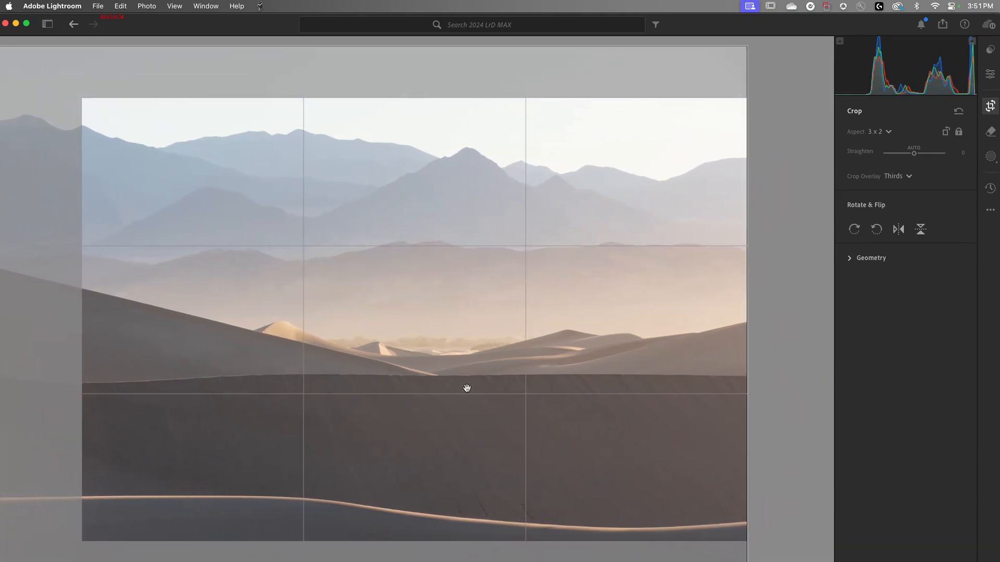
{"action": "left_click_drag", "start_coordinate": [467, 388], "coordinate": [456, 363]}
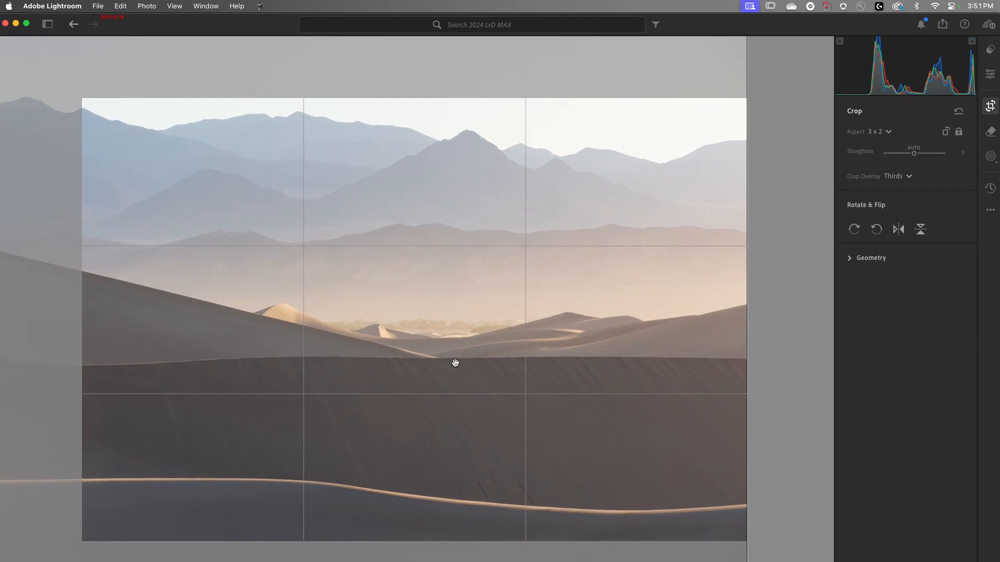
{"action": "key", "text": "Return"}
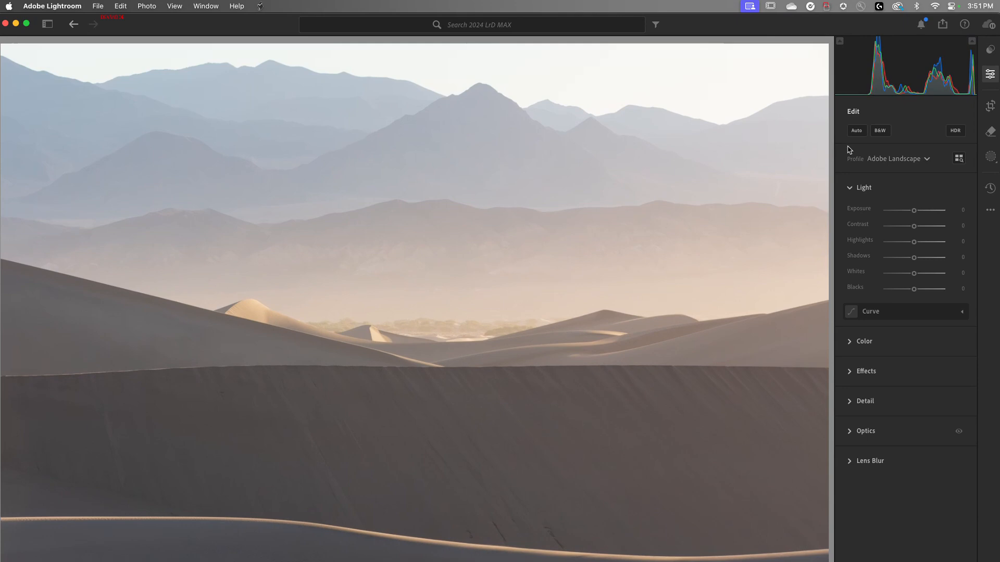
Try the Auto adjustment on the photo and revert it, and look over the additional editing options.
{"action": "left_click", "coordinate": [857, 131]}
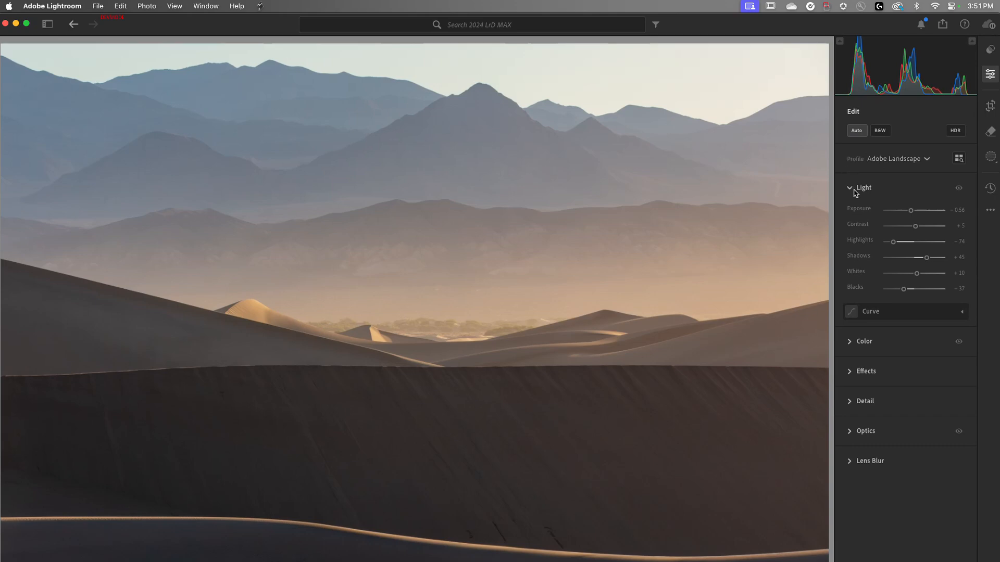
{"action": "left_click", "coordinate": [856, 131]}
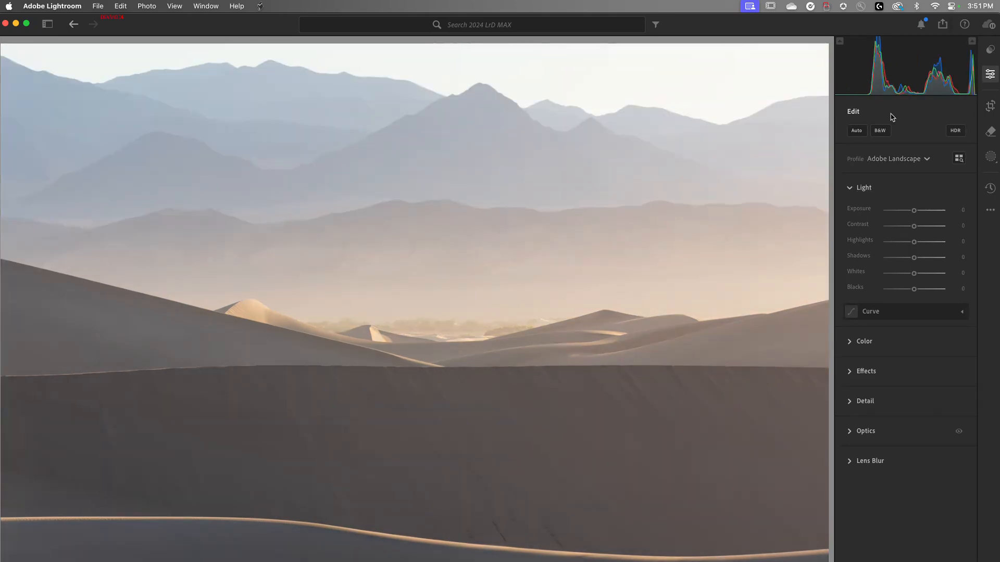
{"action": "left_click", "coordinate": [992, 211]}
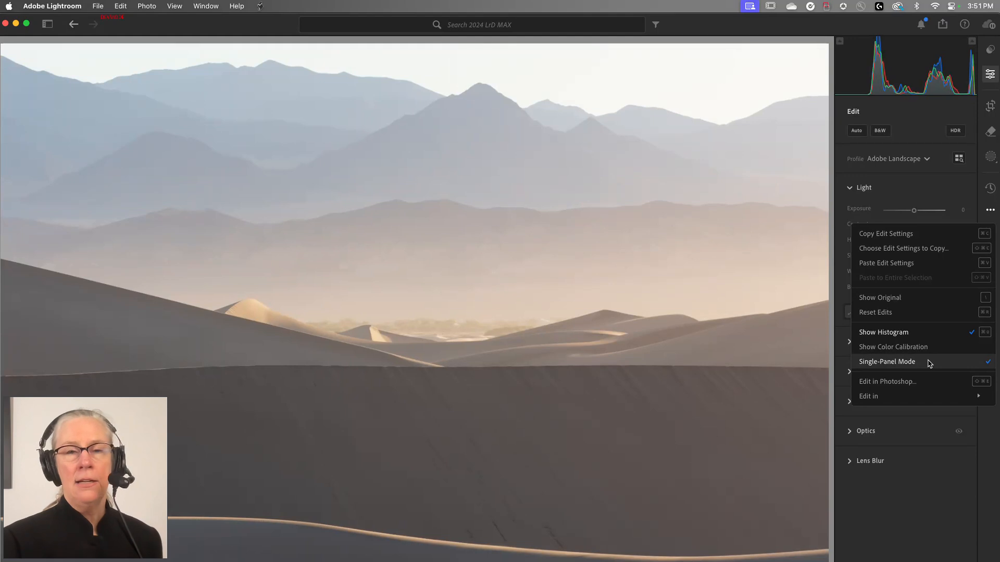
{"action": "left_click", "coordinate": [922, 480]}
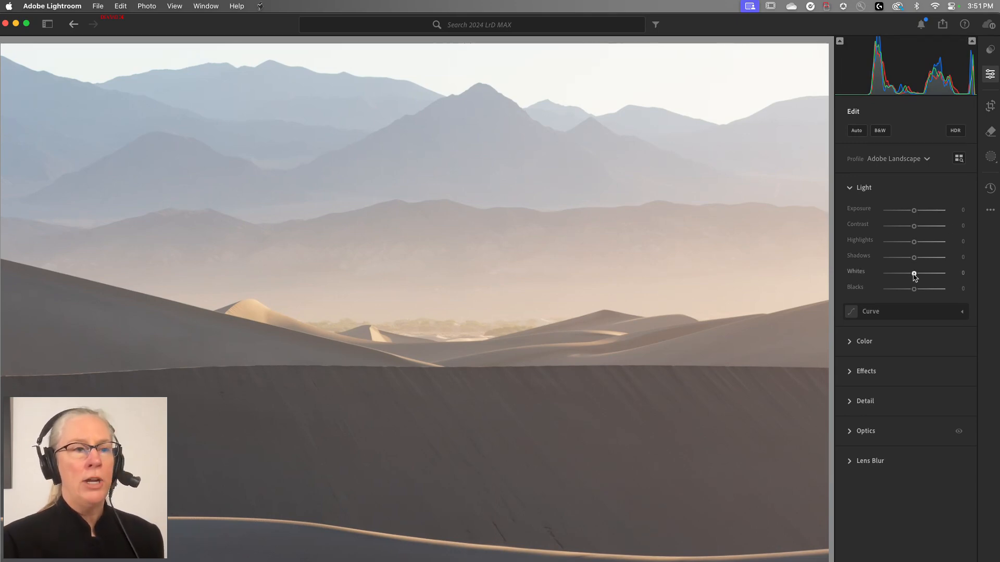
Set the photo's Light values to Whites +27, Blacks -59, Shadows +44 and Highlights -65.
{"action": "left_click_drag", "start_coordinate": [915, 276], "coordinate": [926, 278]}
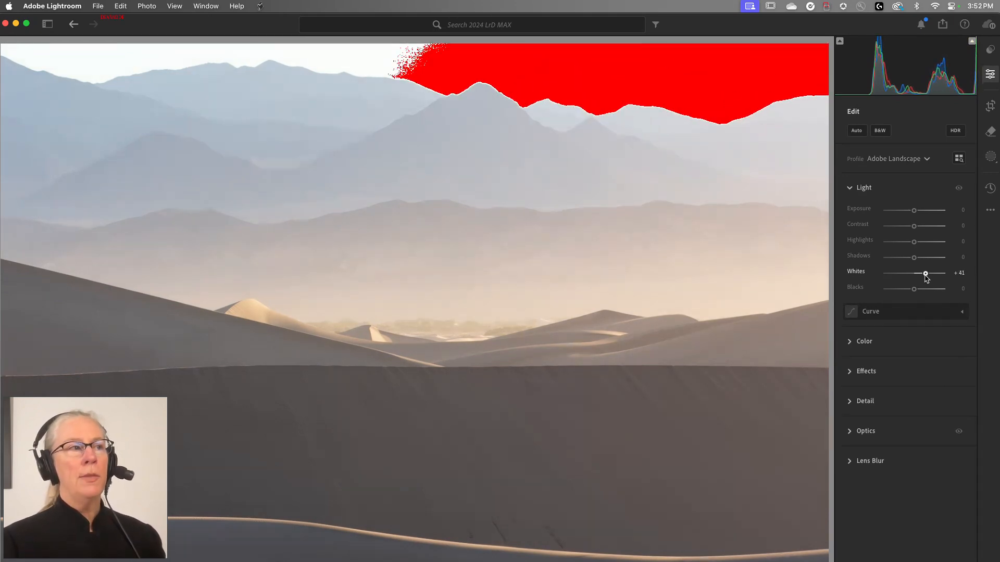
{"action": "left_click_drag", "start_coordinate": [926, 279], "coordinate": [925, 278]}
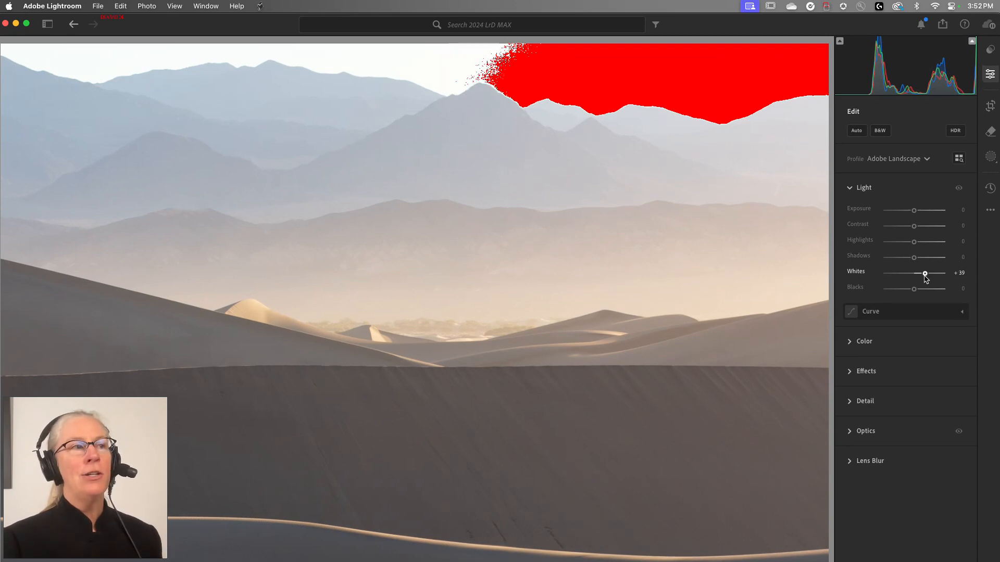
{"action": "left_click_drag", "start_coordinate": [925, 279], "coordinate": [922, 280]}
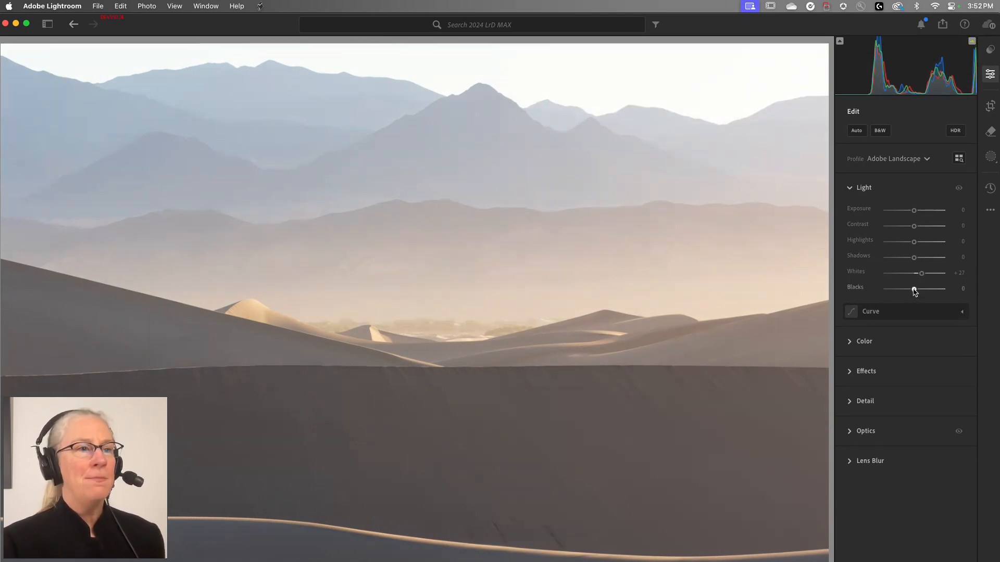
{"action": "left_click_drag", "start_coordinate": [914, 289], "coordinate": [898, 295]}
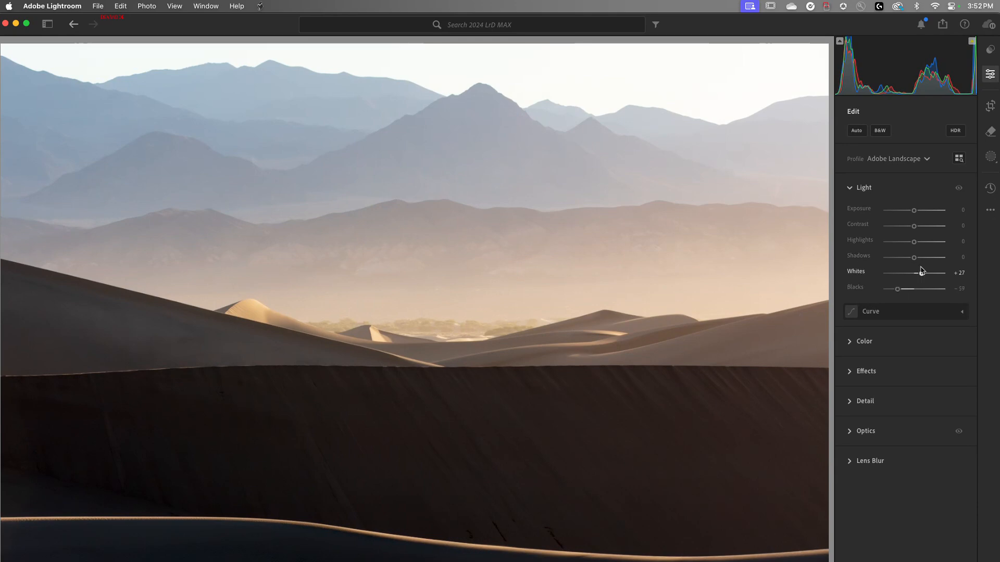
{"action": "left_click_drag", "start_coordinate": [914, 259], "coordinate": [895, 246]}
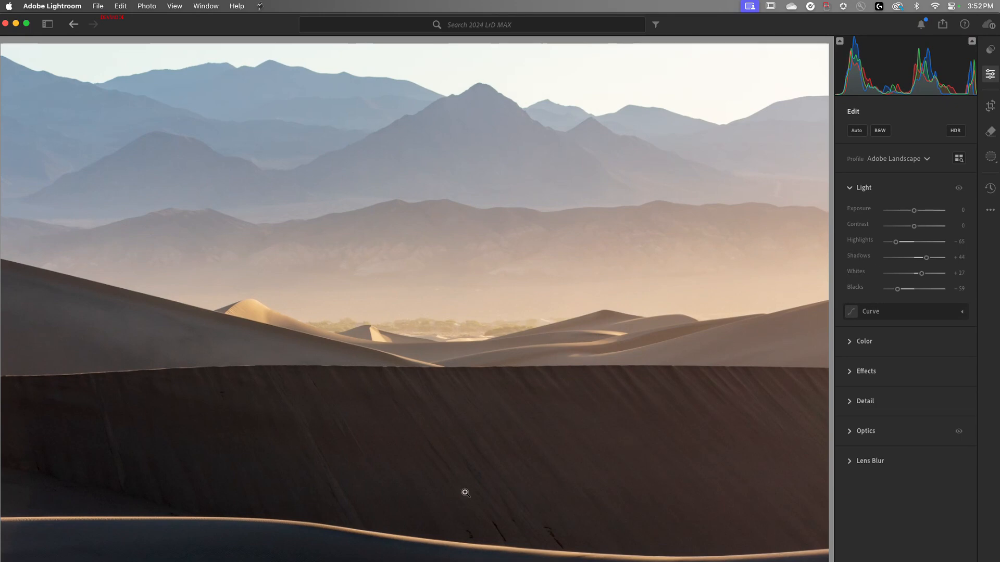
Heal the small dark marks just below the crest of the dark dune with a size 2 healing brush.
{"action": "left_click", "coordinate": [210, 387]}
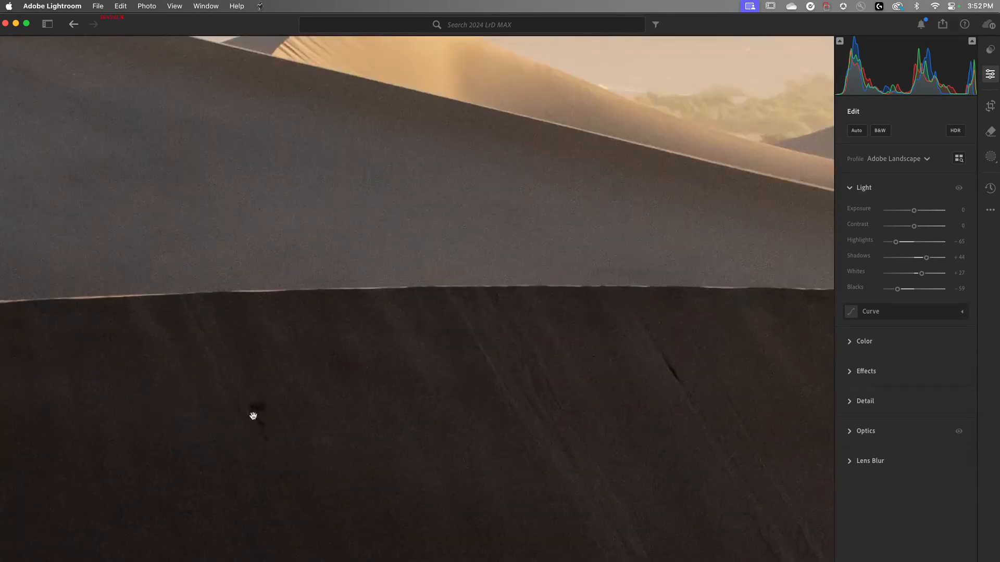
{"action": "left_click", "coordinate": [991, 133]}
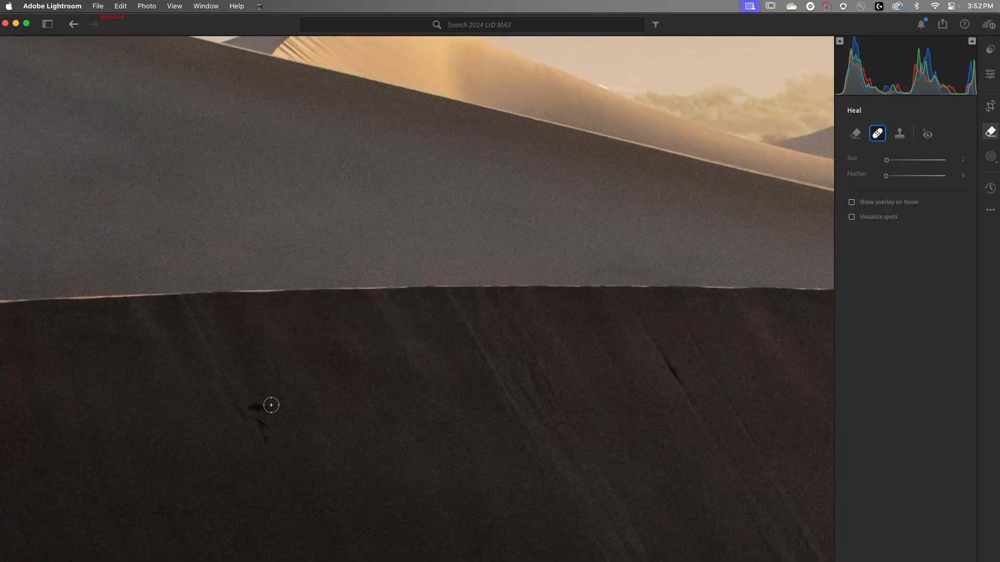
{"action": "mouse_move", "coordinate": [275, 405]}
{"action": "left_mouse_down"}
{"action": "mouse_move", "coordinate": [250, 408]}
{"action": "mouse_move", "coordinate": [270, 445]}
{"action": "left_mouse_up"}
Heal the dark streaks and footprint-like marks on the dark slope just above the sunlit ridge line.
{"action": "left_click_drag", "start_coordinate": [658, 478], "coordinate": [203, 143]}
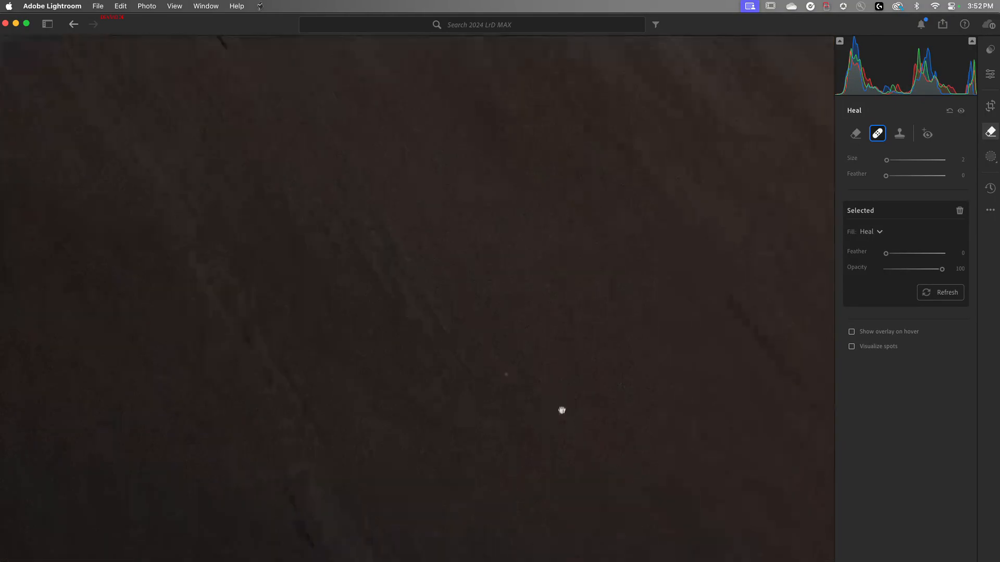
{"action": "left_click_drag", "start_coordinate": [561, 411], "coordinate": [256, 174]}
{"action": "mouse_move", "coordinate": [549, 383]}
{"action": "left_mouse_down"}
{"action": "mouse_move", "coordinate": [431, 288]}
{"action": "mouse_move", "coordinate": [323, 279]}
{"action": "left_mouse_up"}
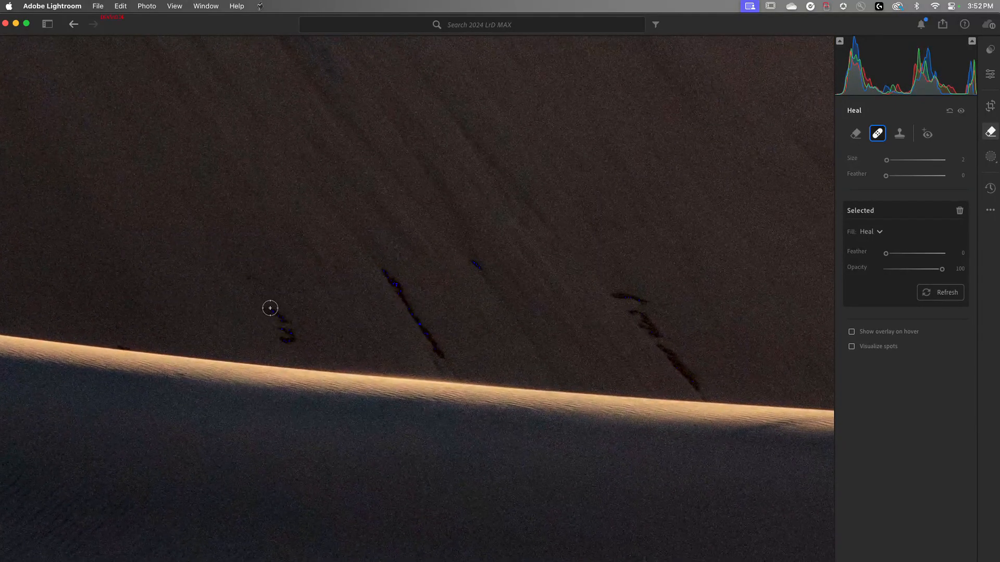
{"action": "mouse_move", "coordinate": [268, 308]}
{"action": "left_mouse_down"}
{"action": "mouse_move", "coordinate": [292, 339]}
{"action": "mouse_move", "coordinate": [285, 343]}
{"action": "left_mouse_up"}
{"action": "mouse_move", "coordinate": [381, 267]}
{"action": "left_mouse_down"}
{"action": "mouse_move", "coordinate": [442, 366]}
{"action": "mouse_move", "coordinate": [434, 344]}
{"action": "left_mouse_up"}
{"action": "left_click_drag", "start_coordinate": [485, 279], "coordinate": [464, 254]}
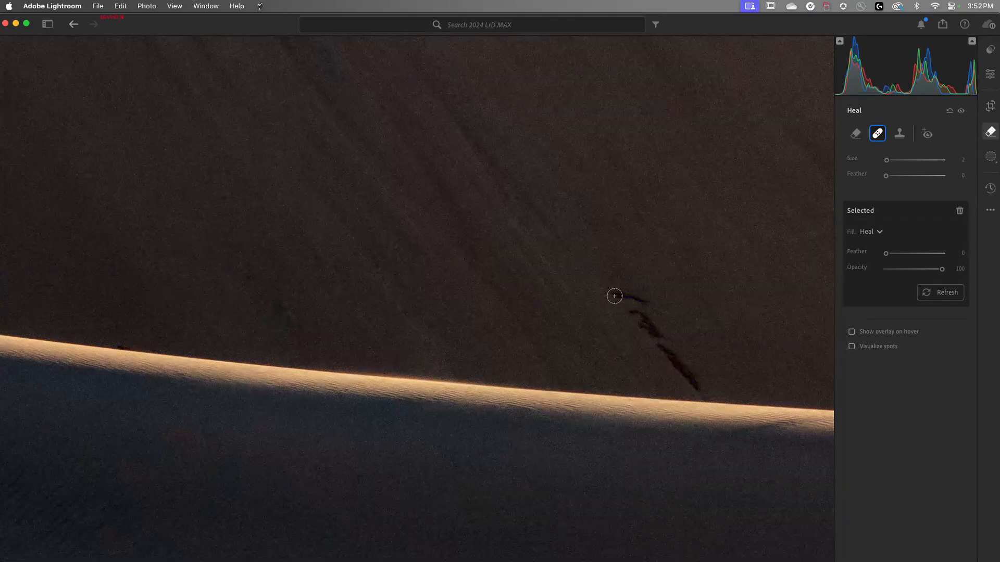
{"action": "mouse_move", "coordinate": [614, 295]}
{"action": "left_mouse_down"}
{"action": "mouse_move", "coordinate": [647, 307]}
{"action": "mouse_move", "coordinate": [629, 313]}
{"action": "mouse_move", "coordinate": [650, 320]}
{"action": "mouse_move", "coordinate": [656, 330]}
{"action": "mouse_move", "coordinate": [646, 332]}
{"action": "mouse_move", "coordinate": [681, 360]}
{"action": "mouse_move", "coordinate": [674, 365]}
{"action": "mouse_move", "coordinate": [703, 392]}
{"action": "left_mouse_up"}
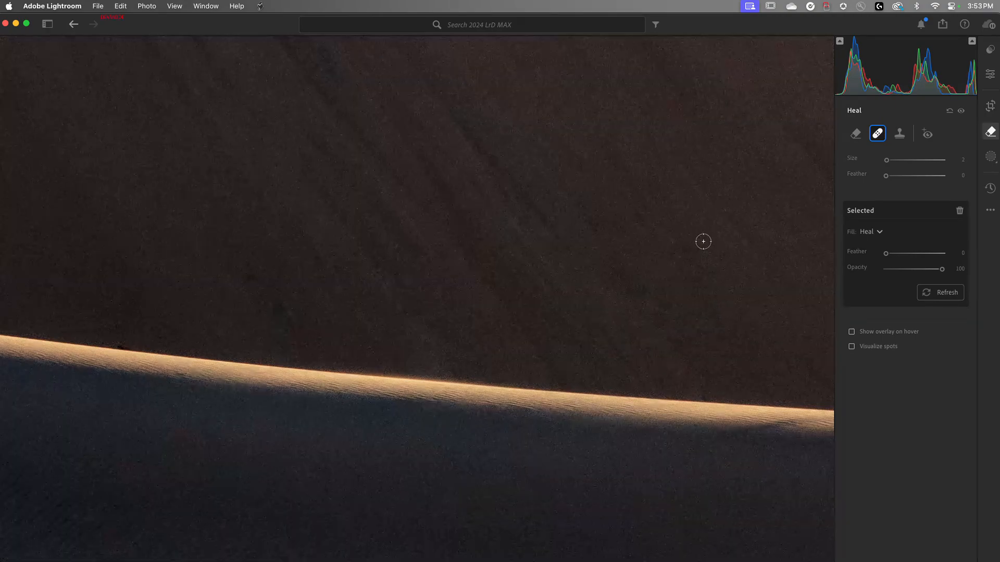
Raise Saturation to +100 to exaggerate the dark dune's color cast, and set Tint to +6.
{"action": "left_click_drag", "start_coordinate": [727, 189], "coordinate": [484, 506]}
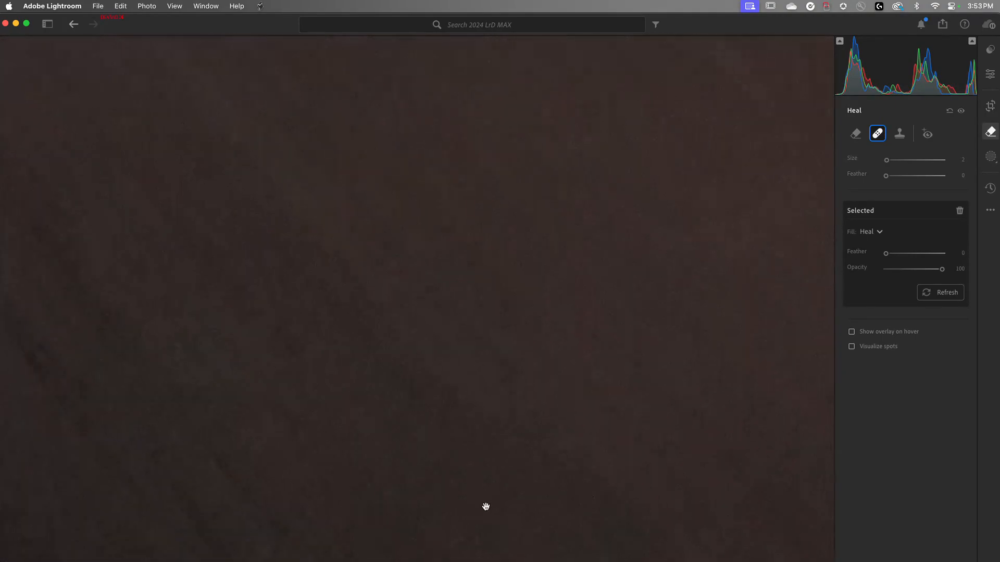
{"action": "left_click_drag", "start_coordinate": [723, 280], "coordinate": [528, 535]}
{"action": "left_click_drag", "start_coordinate": [676, 351], "coordinate": [355, 323]}
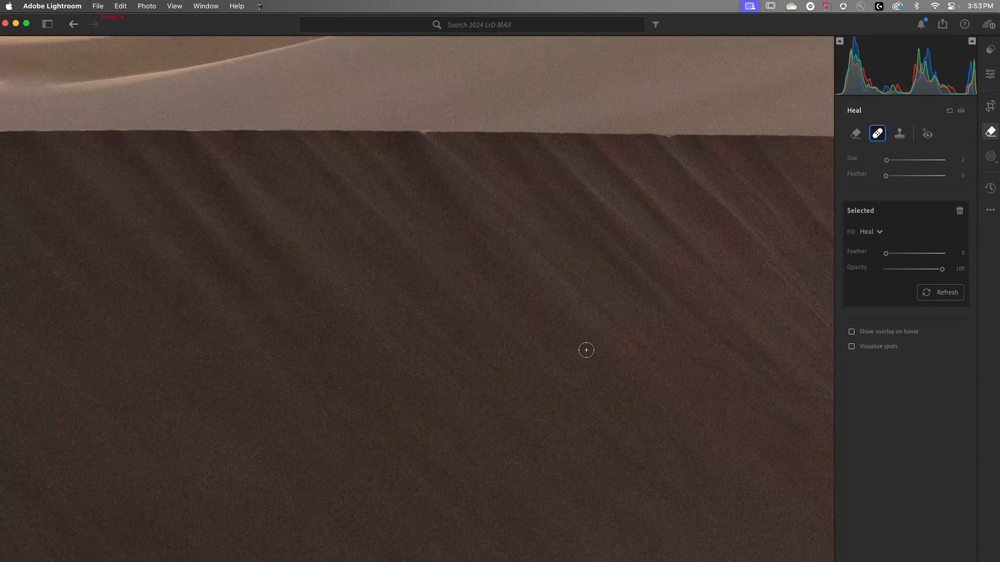
{"action": "left_click", "coordinate": [990, 74]}
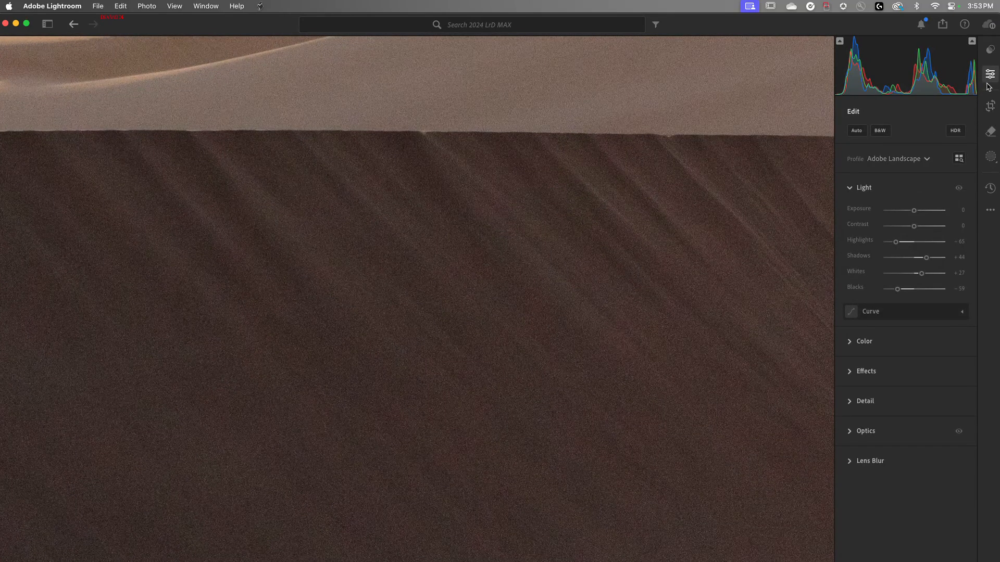
{"action": "left_click", "coordinate": [865, 344]}
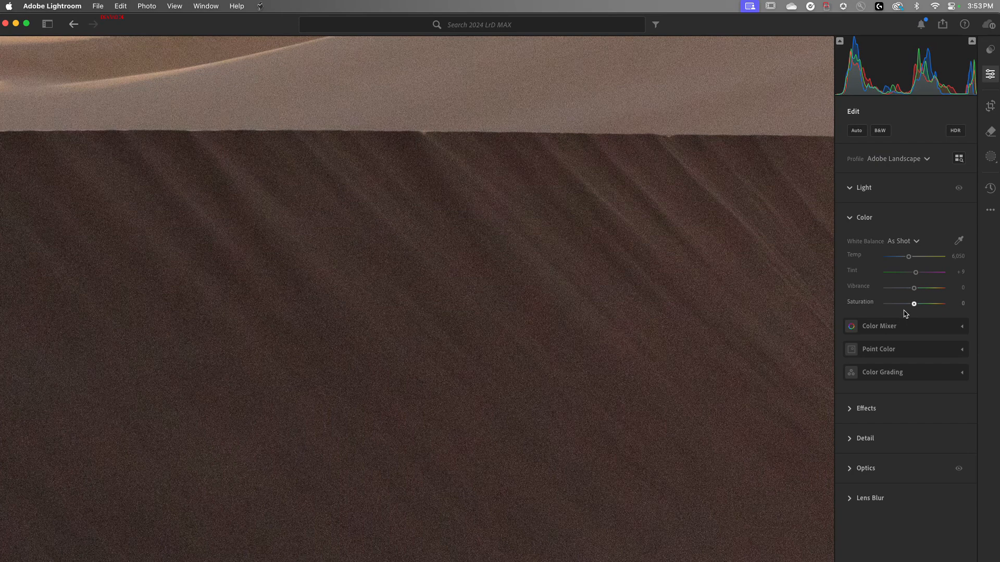
{"action": "left_click_drag", "start_coordinate": [914, 304], "coordinate": [973, 310]}
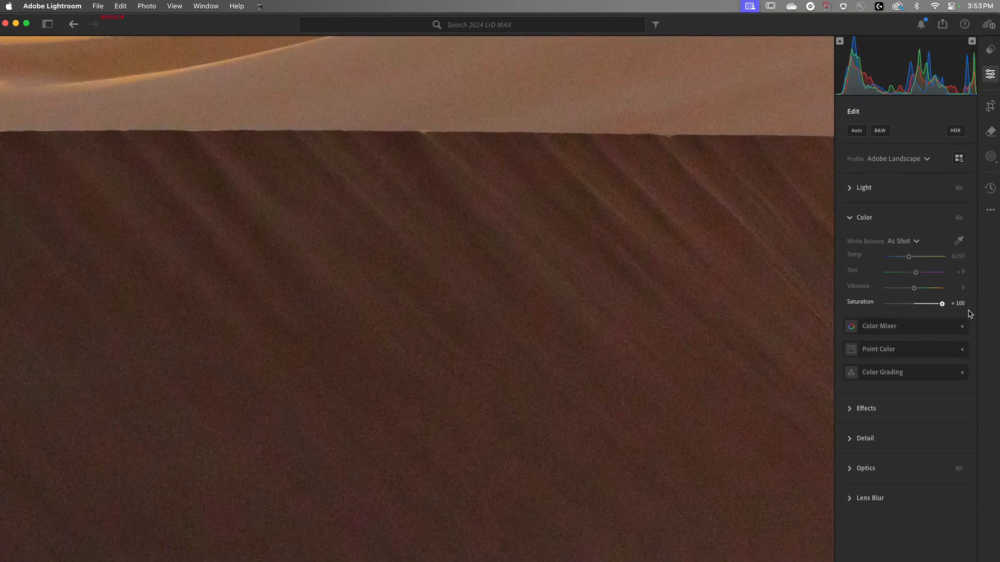
{"action": "left_click_drag", "start_coordinate": [654, 263], "coordinate": [635, 344]}
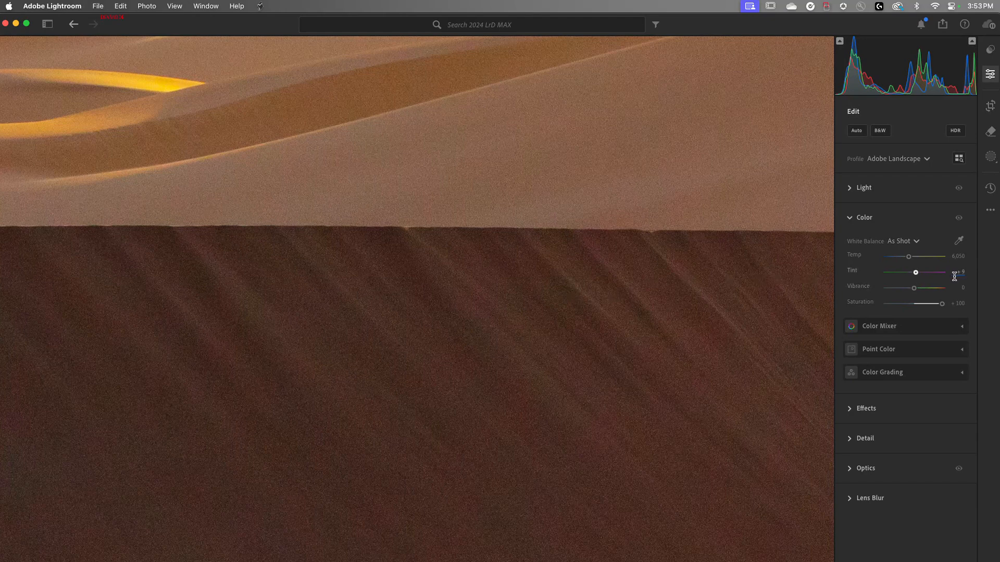
{"action": "left_click_drag", "start_coordinate": [916, 273], "coordinate": [915, 276]}
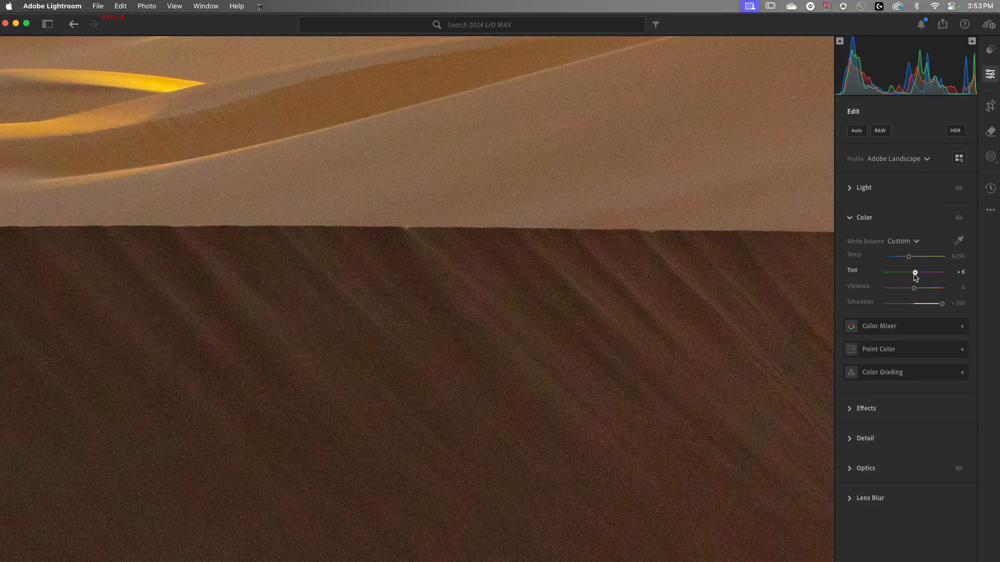
Strongly increase the manual color noise reduction to even out the color blotches in the dark dune.
{"action": "left_click", "coordinate": [853, 442]}
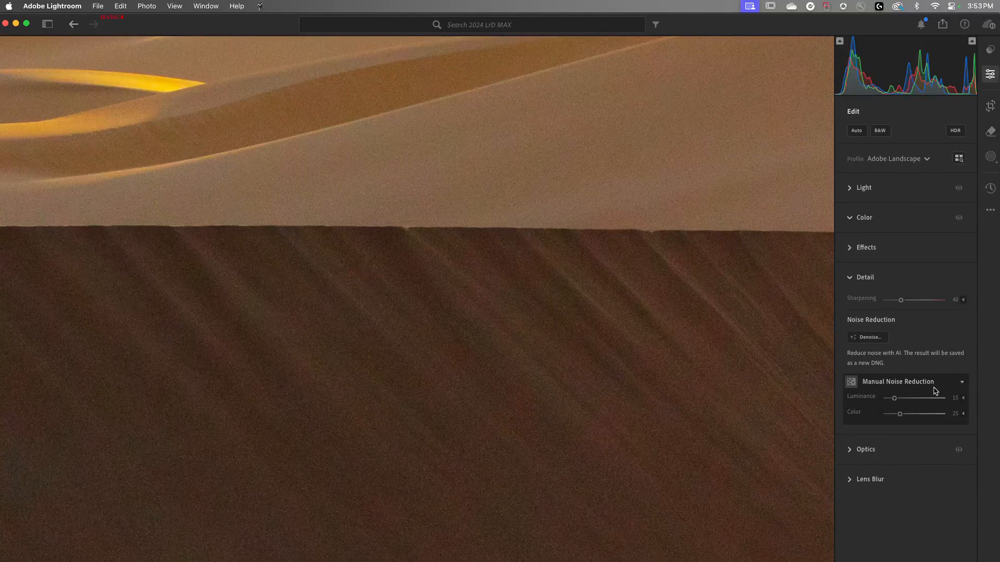
{"action": "left_click", "coordinate": [962, 413]}
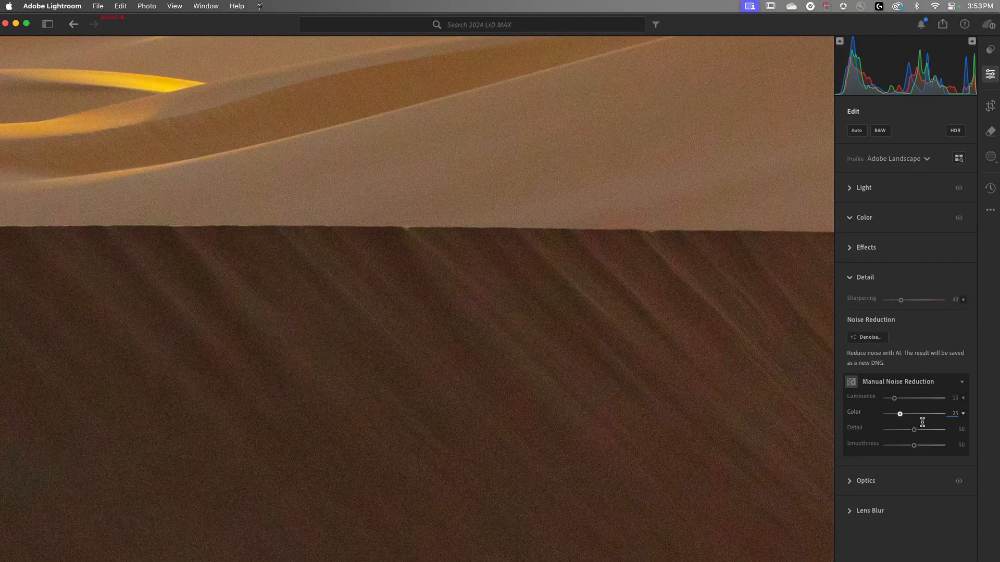
{"action": "left_click_drag", "start_coordinate": [900, 413], "coordinate": [979, 455]}
Reset Saturation to 0 and return to the full view of the photo.
{"action": "left_click", "coordinate": [864, 218]}
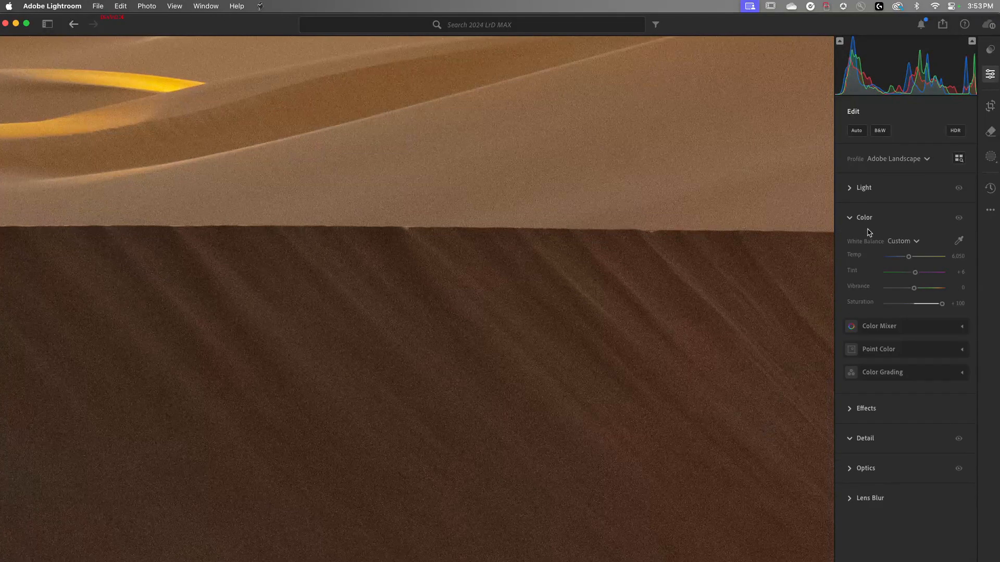
{"action": "double_click", "coordinate": [943, 304]}
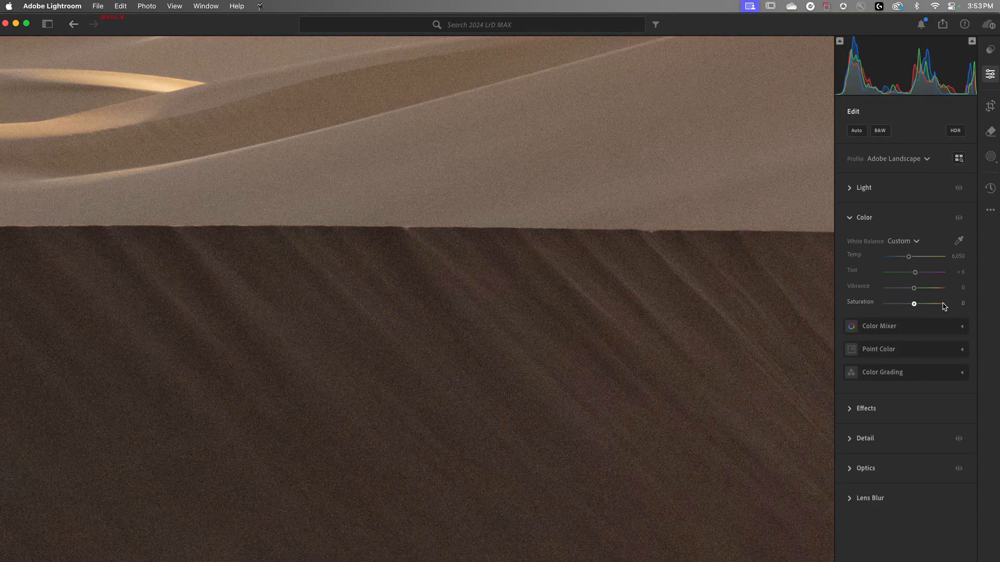
{"action": "left_click", "coordinate": [411, 380]}
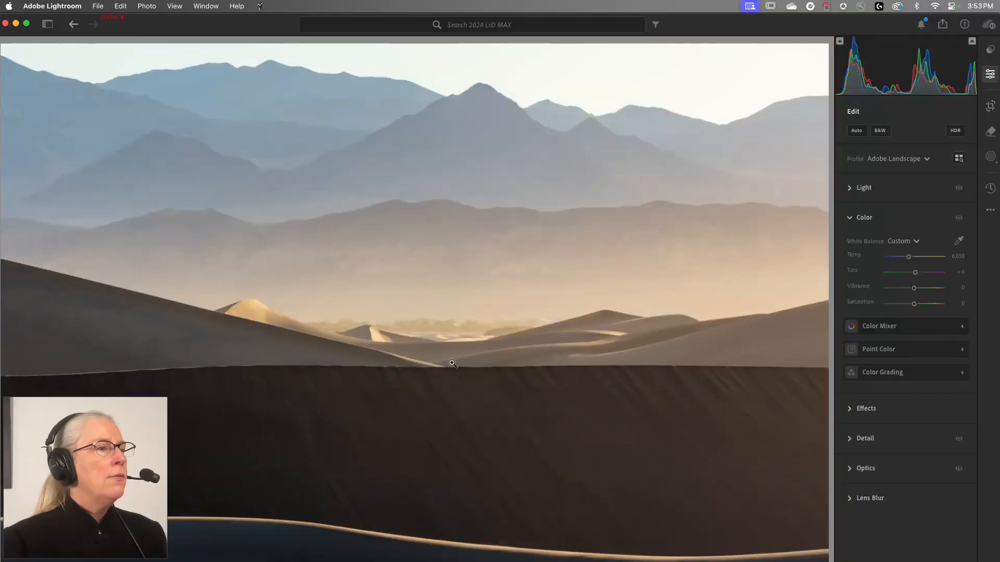
Create a brush mask and paint it over the hazy valley from the left dune crest to the right edge, enlarging the brush to 30.
{"action": "left_click", "coordinate": [988, 158]}
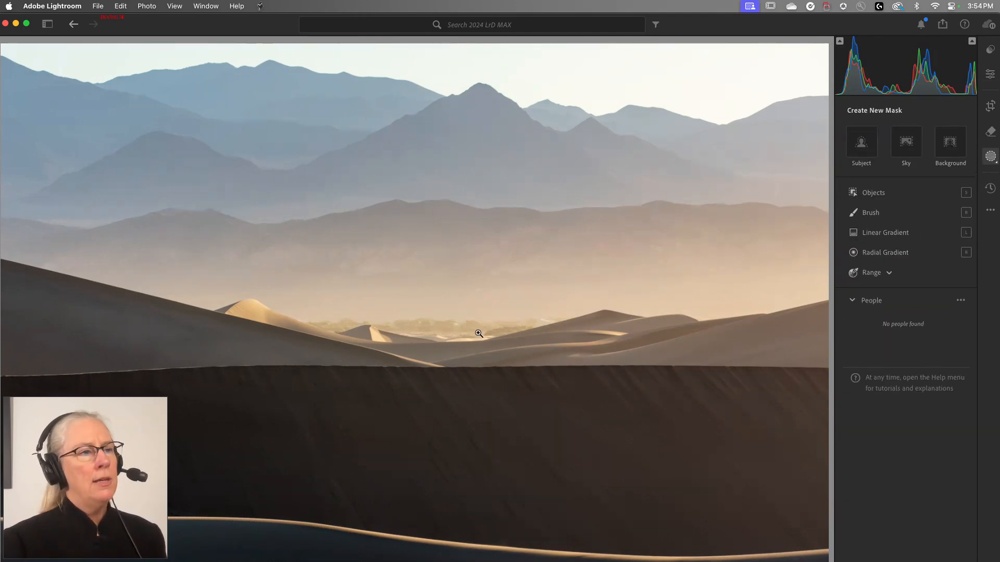
{"action": "left_click", "coordinate": [865, 213]}
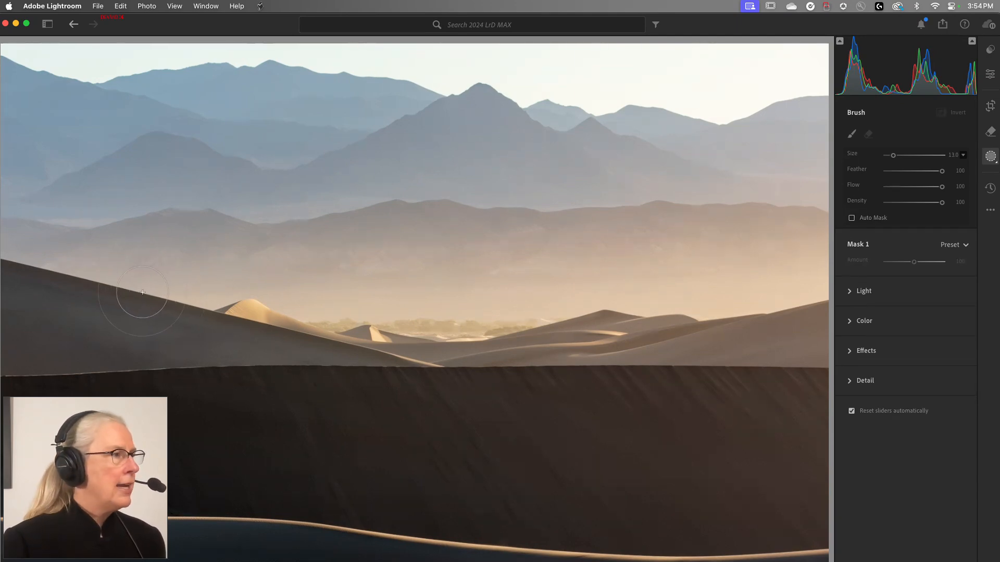
{"action": "left_click", "coordinate": [142, 292]}
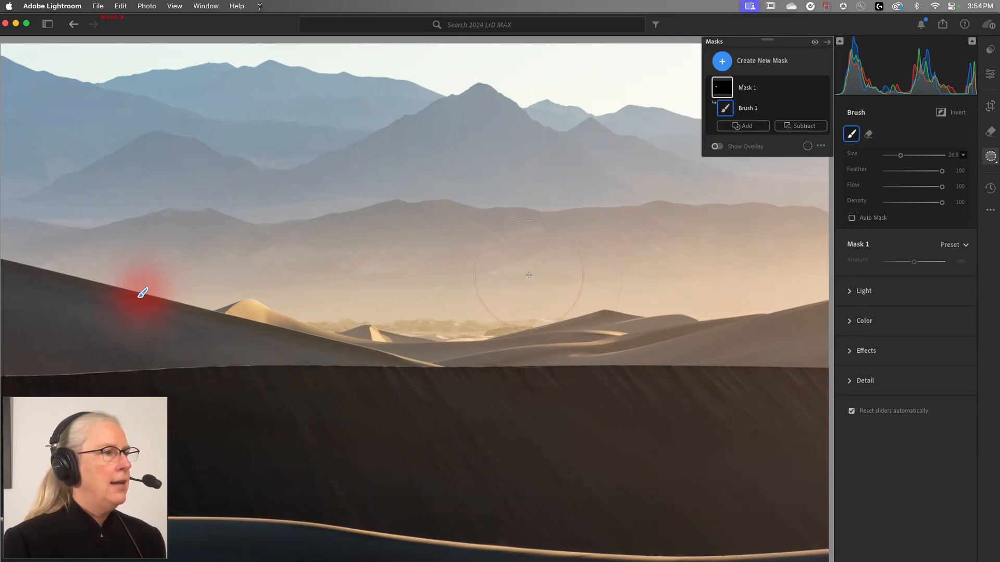
{"action": "key", "text": "bracketright"}
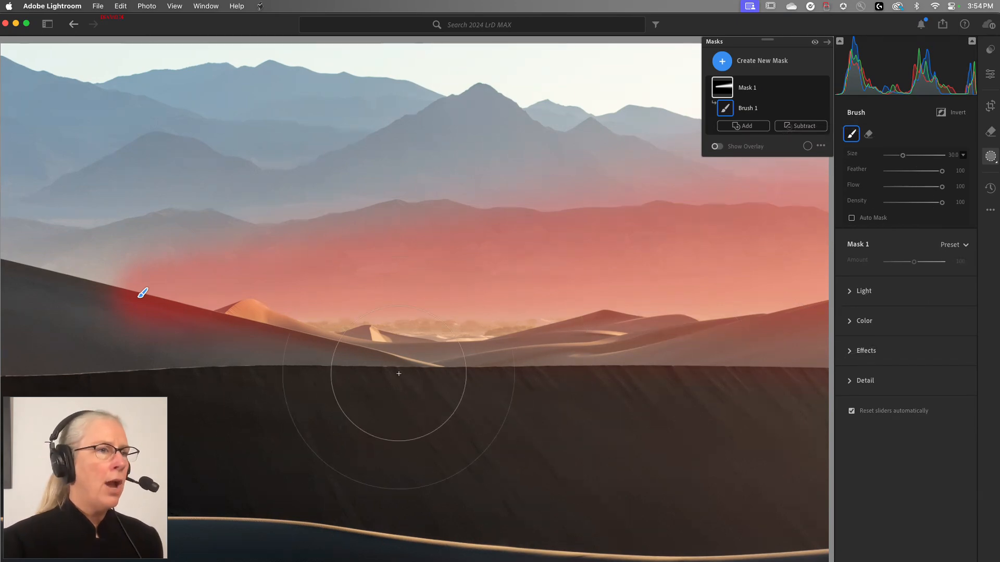
Reduce the brush size to 13 and warm the brushed haze area by setting the mask's Temp to +27.
{"action": "key", "text": "bracketleft"}
{"action": "key", "text": "bracketleft"}
{"action": "key", "text": "bracketleft"}
{"action": "key", "text": "bracketleft"}
{"action": "key", "text": "bracketleft"}
{"action": "key", "text": "bracketleft"}
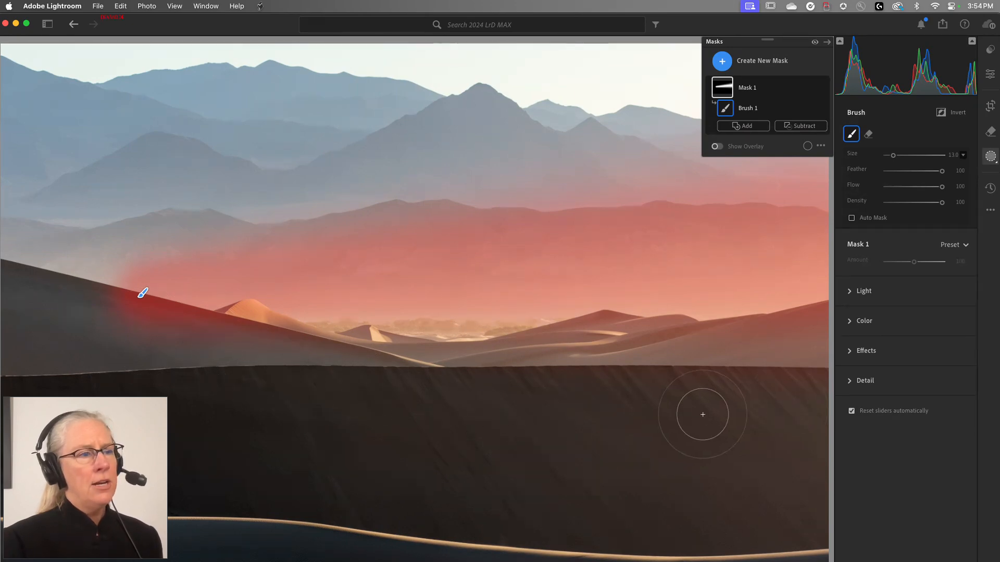
{"action": "left_click", "coordinate": [863, 292]}
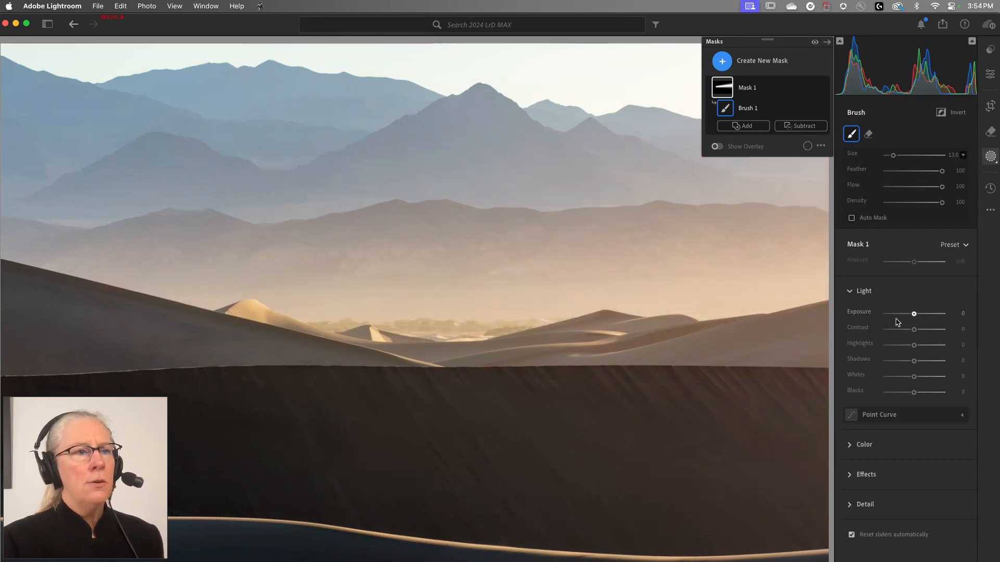
{"action": "left_click", "coordinate": [860, 445]}
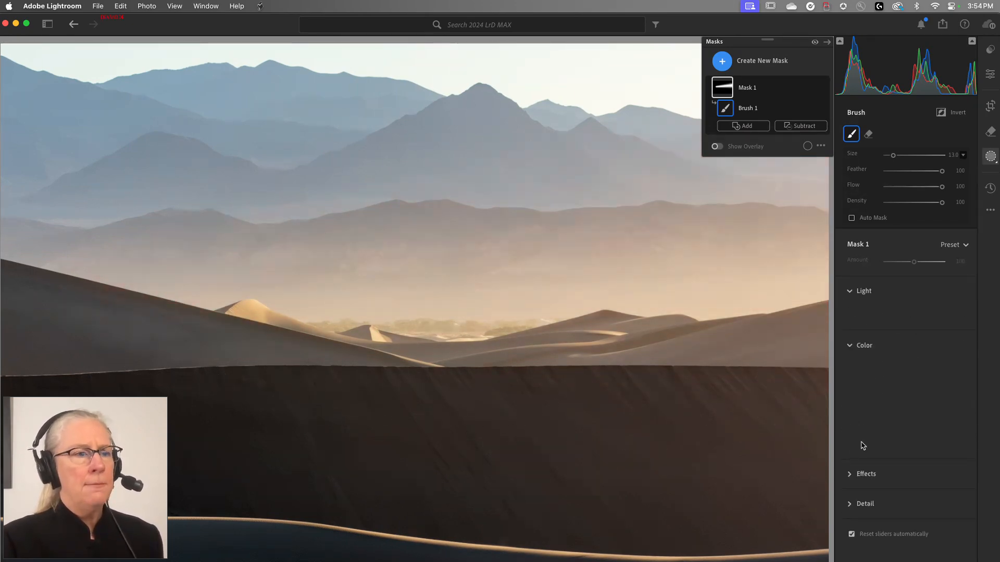
{"action": "left_click_drag", "start_coordinate": [915, 346], "coordinate": [920, 346]}
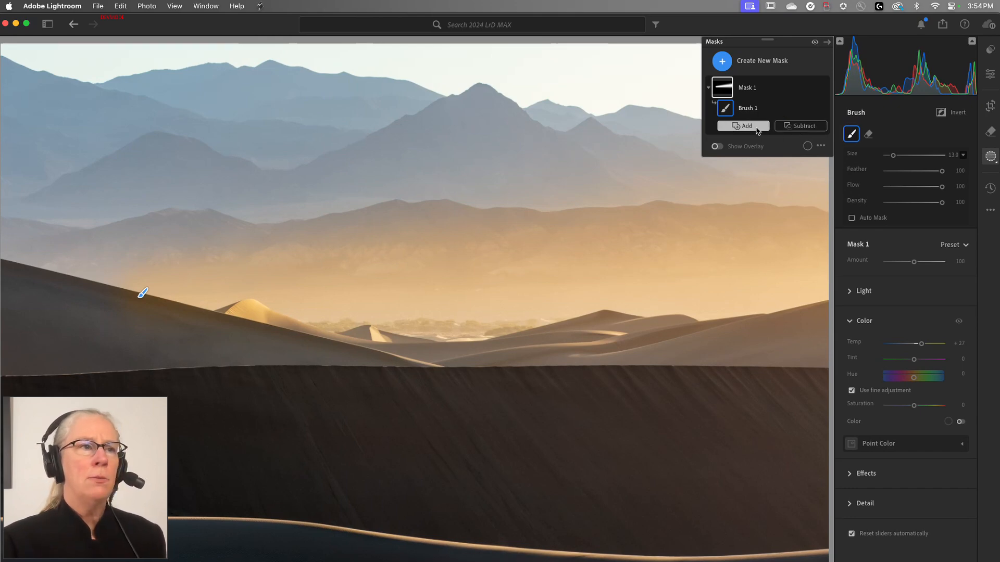
Subtract a narrow linear gradient from Mask 1, angled along the left dune's sloping crest to exclude the dune below it.
{"action": "left_click", "coordinate": [803, 128]}
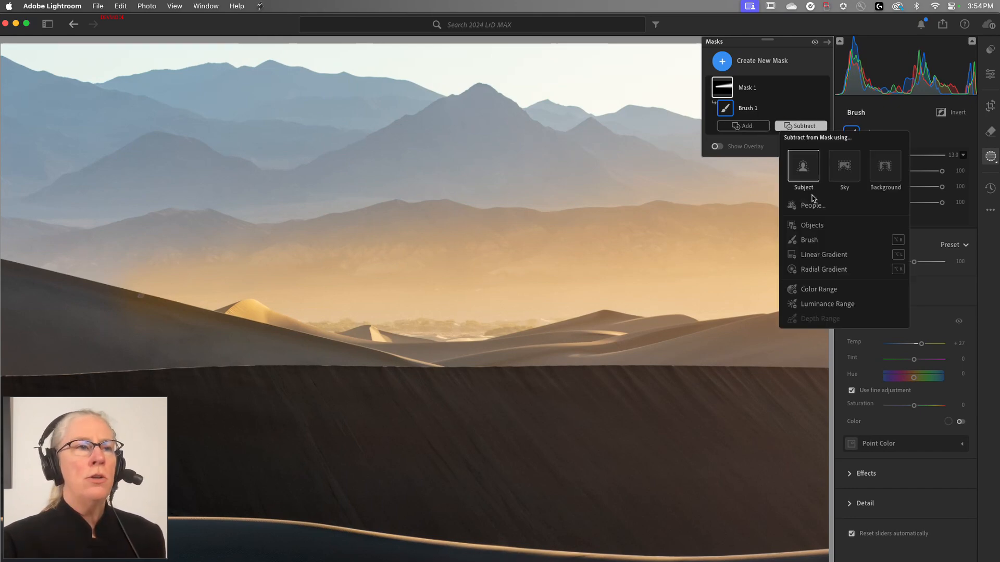
{"action": "left_click", "coordinate": [824, 254]}
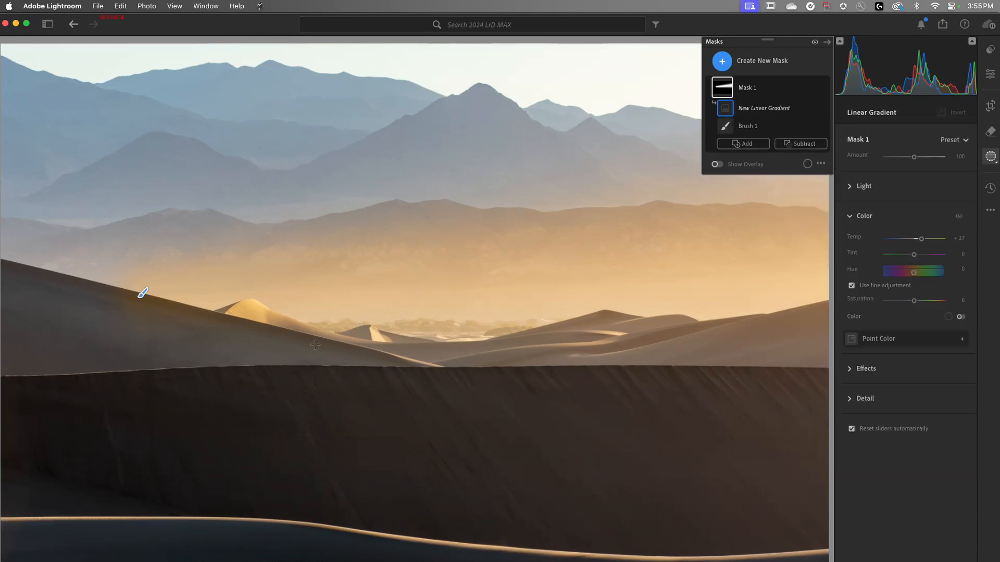
{"action": "mouse_move", "coordinate": [294, 342]}
{"action": "left_mouse_down"}
{"action": "mouse_move", "coordinate": [297, 327]}
{"action": "mouse_move", "coordinate": [286, 332]}
{"action": "left_mouse_up"}
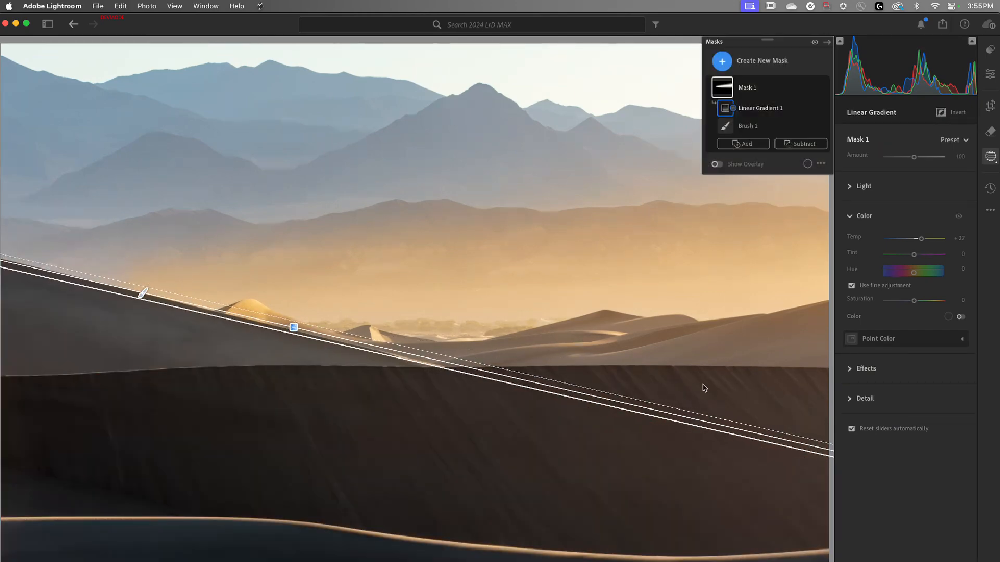
{"action": "left_click_drag", "start_coordinate": [713, 423], "coordinate": [712, 427]}
{"action": "left_click_drag", "start_coordinate": [293, 327], "coordinate": [294, 324]}
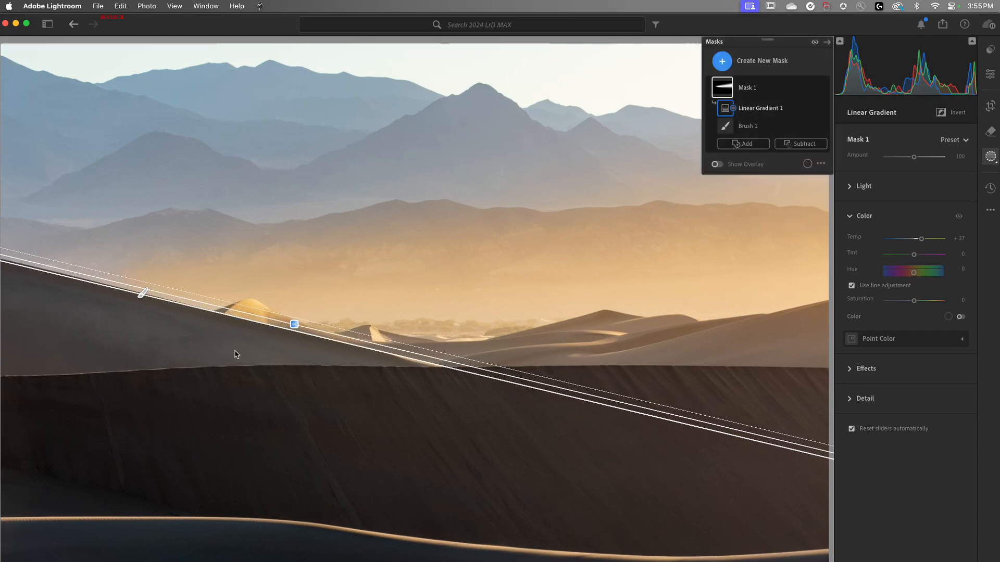
Subtract a second narrow linear gradient from Mask 1, nearly horizontal along the dark foreground dune's upper edge.
{"action": "left_click", "coordinate": [796, 144]}
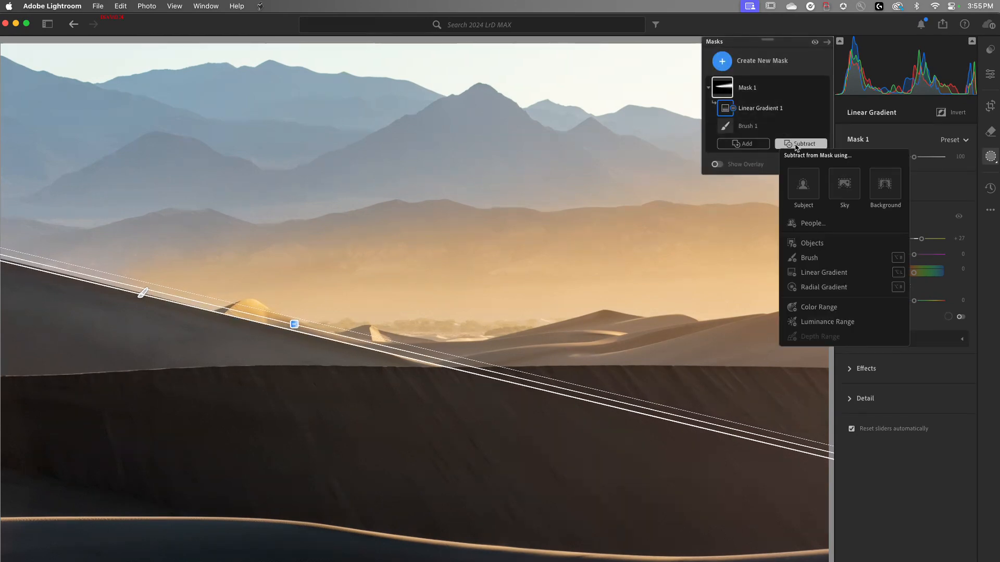
{"action": "left_click", "coordinate": [807, 273]}
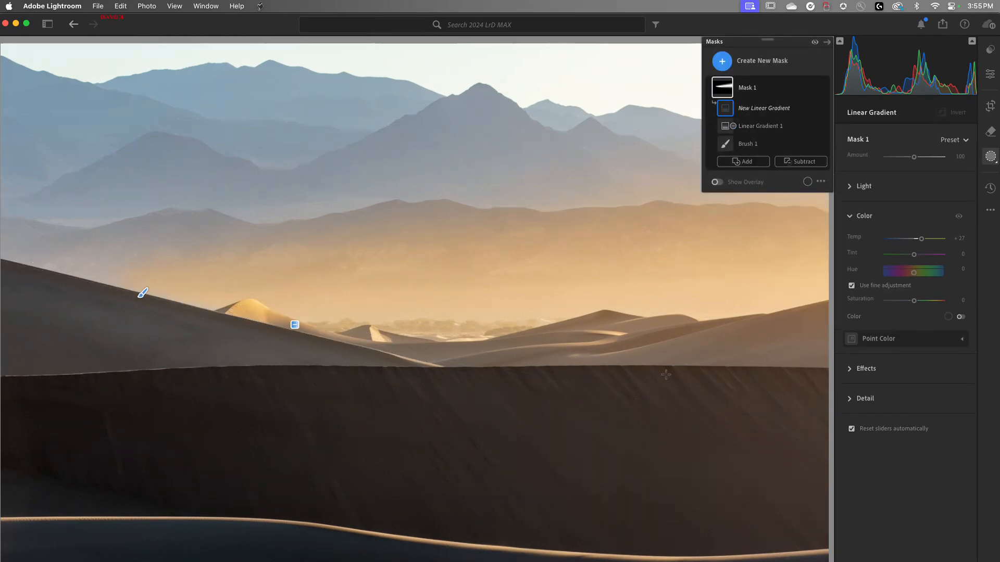
{"action": "left_click_drag", "start_coordinate": [665, 375], "coordinate": [665, 360]}
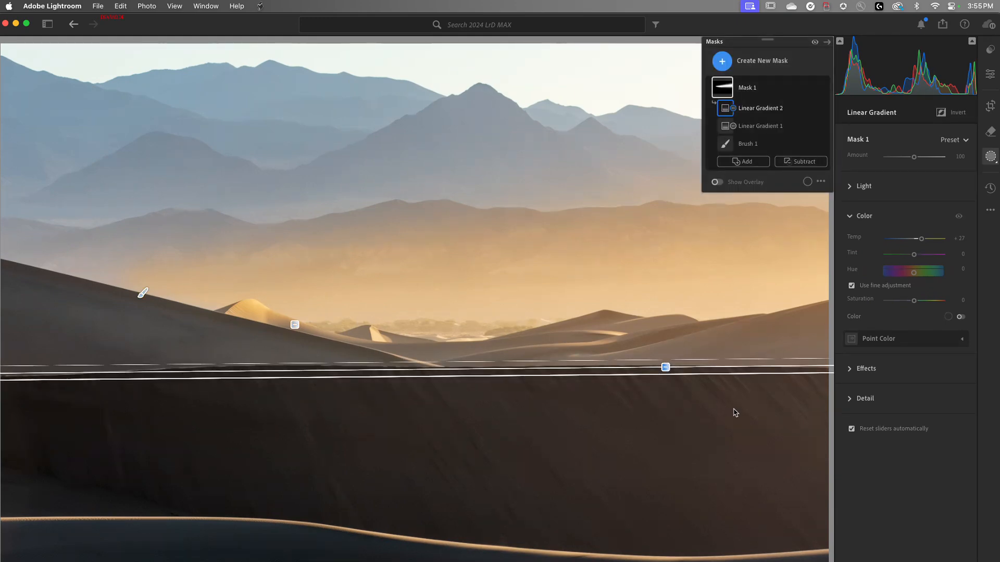
Switch the mask overlay to White on Black and inspect Mask 1 and each of its brush and gradient components.
{"action": "left_click", "coordinate": [820, 182]}
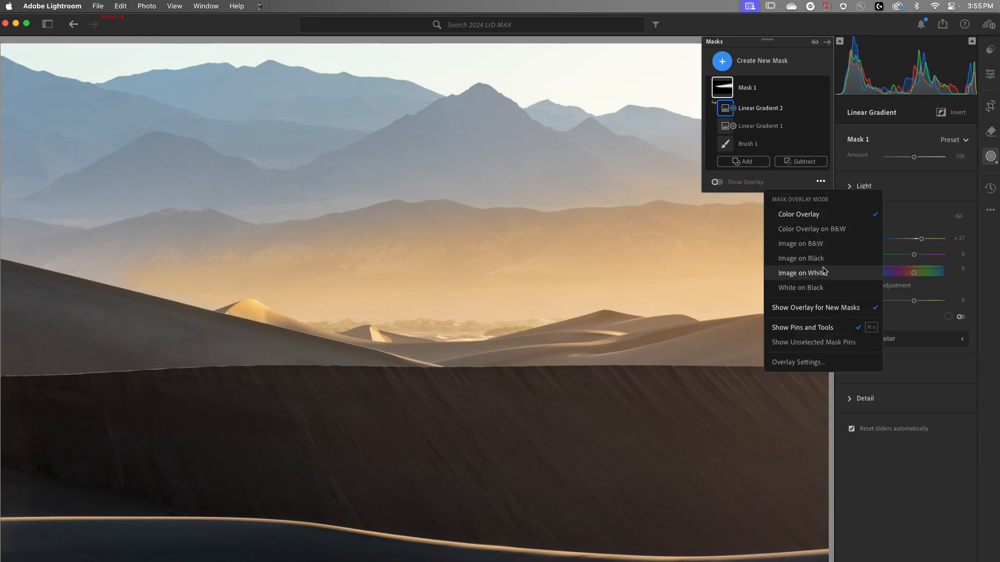
{"action": "left_click", "coordinate": [824, 286]}
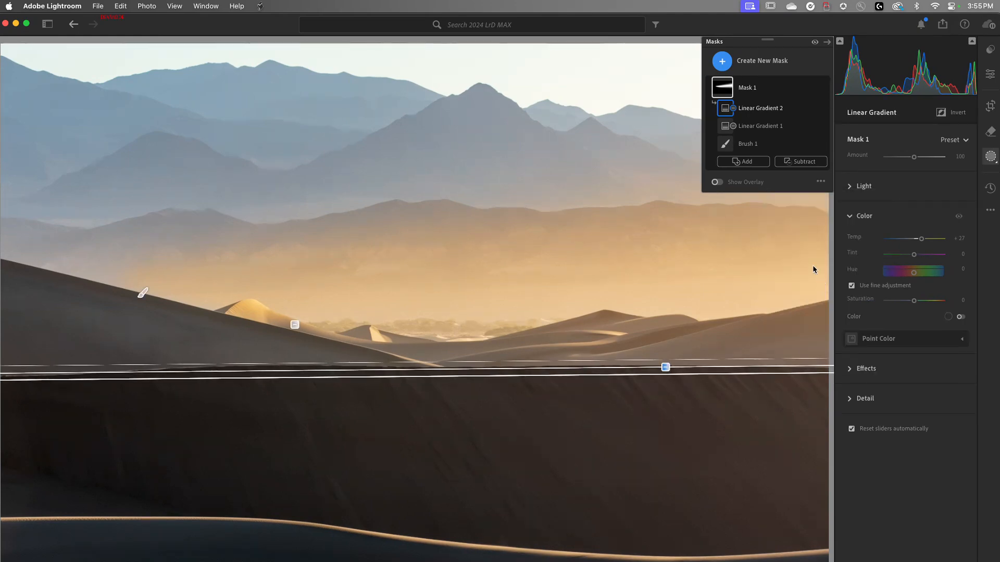
{"action": "mouse_move", "coordinate": [723, 149]}
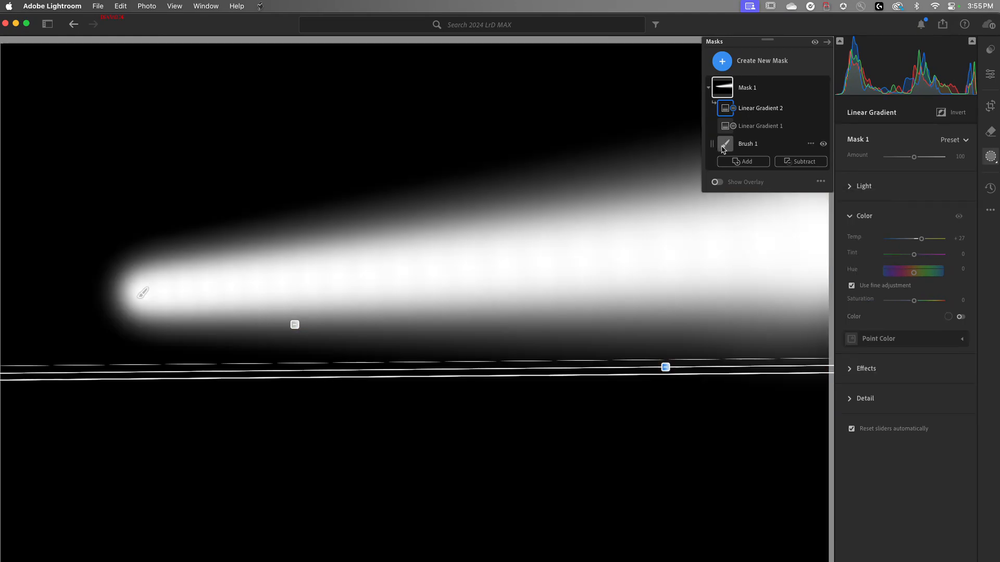
{"action": "mouse_move", "coordinate": [728, 131]}
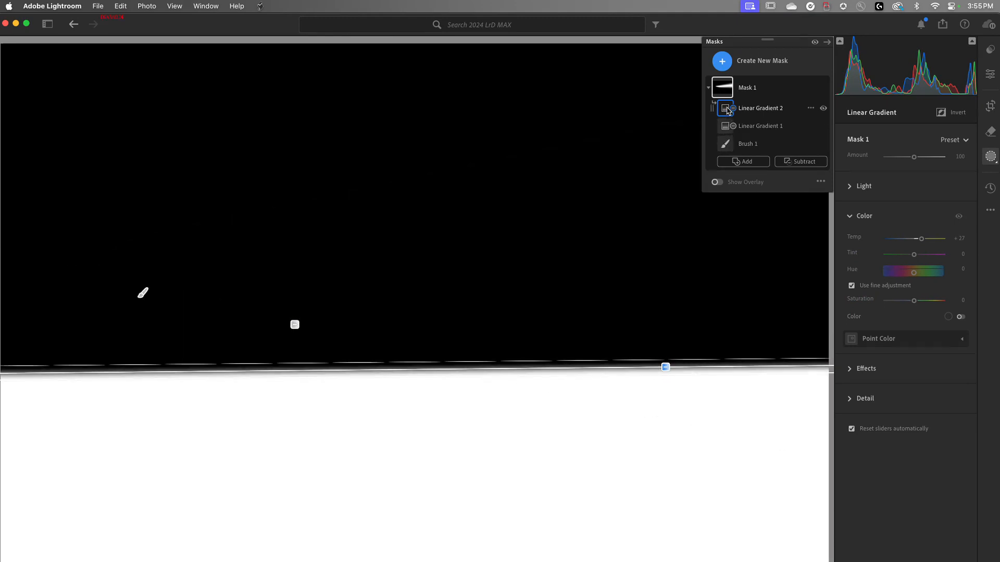
{"action": "mouse_move", "coordinate": [726, 96]}
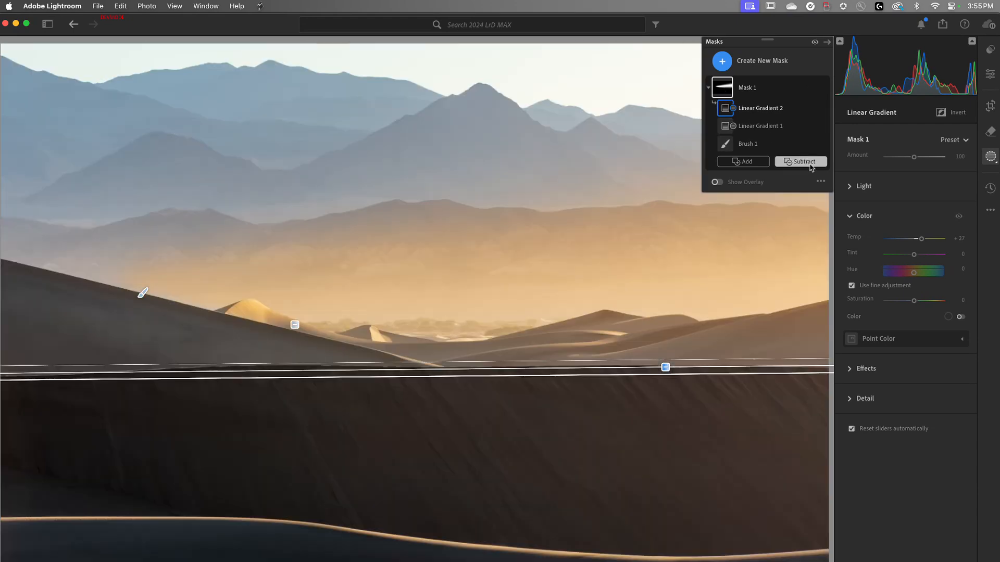
Restore the Color Overlay mode and fine-tune the position of the first subtracted gradient along the left dune's crest.
{"action": "left_click", "coordinate": [820, 182]}
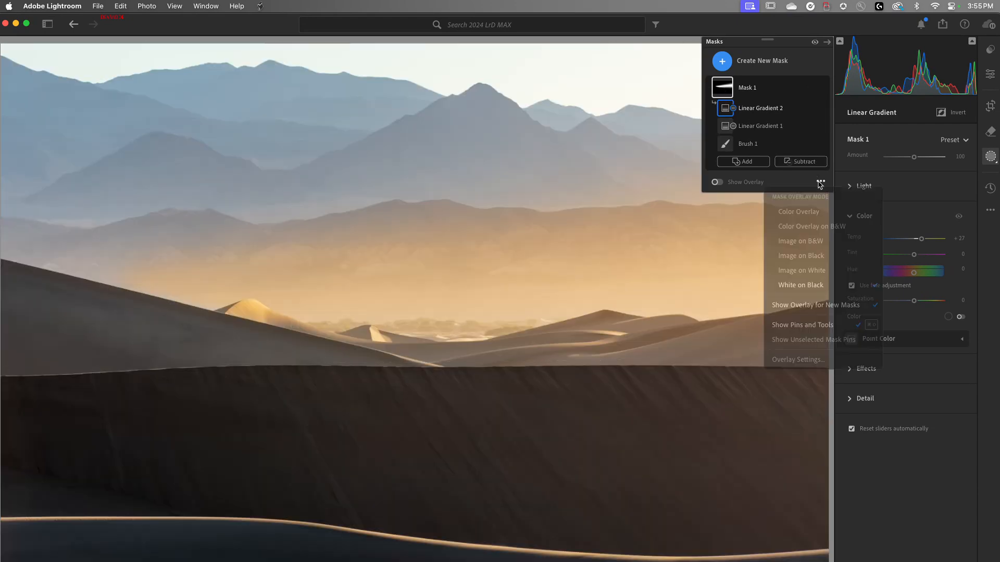
{"action": "left_click", "coordinate": [822, 215]}
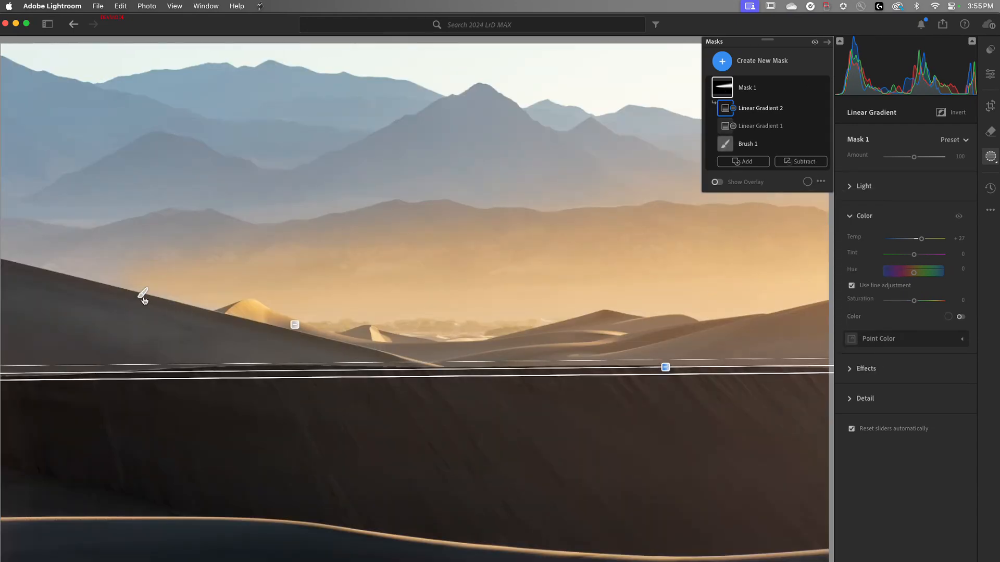
{"action": "mouse_move", "coordinate": [142, 296]}
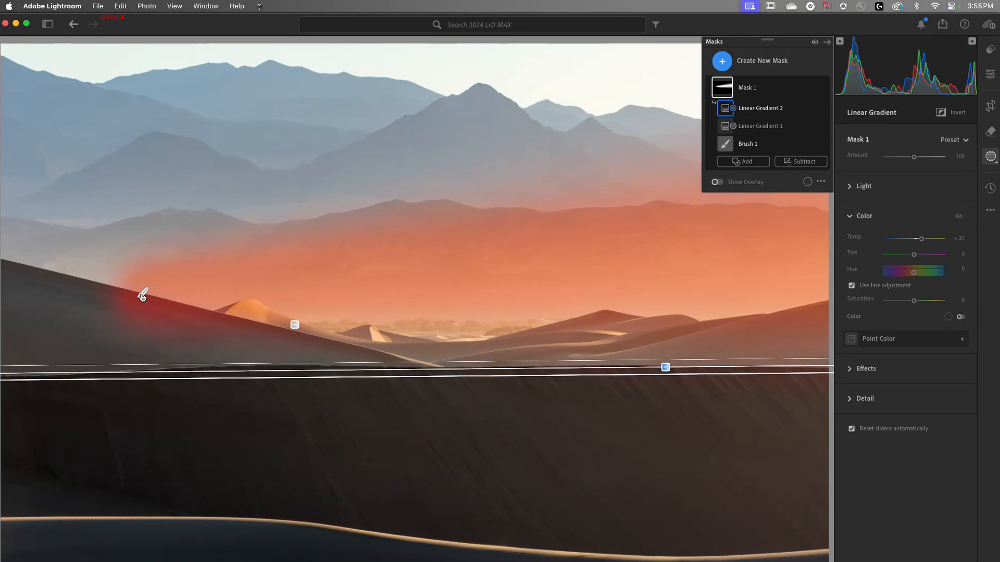
{"action": "left_click", "coordinate": [295, 324]}
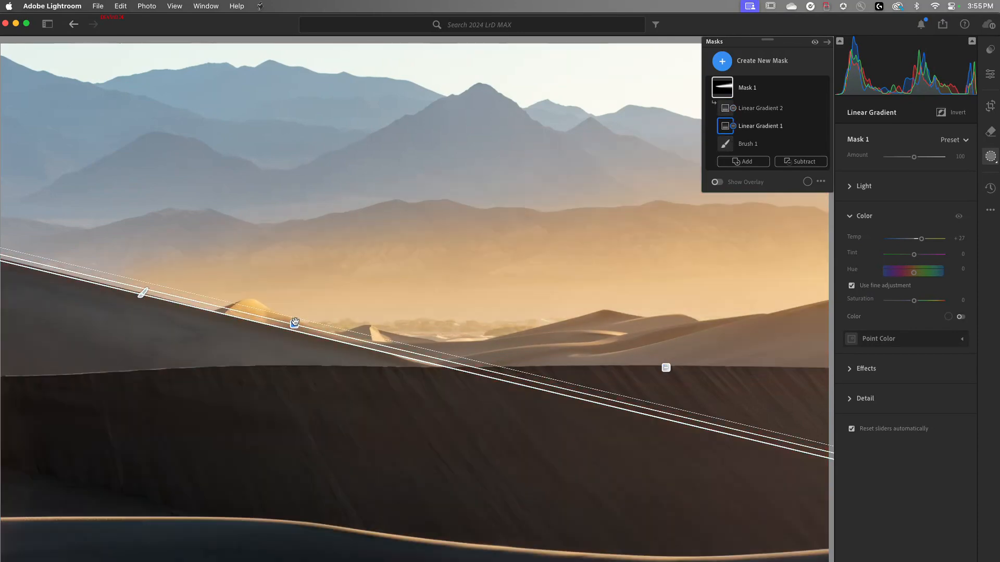
{"action": "mouse_move", "coordinate": [307, 318]}
{"action": "left_mouse_down"}
{"action": "mouse_move", "coordinate": [359, 256]}
{"action": "mouse_move", "coordinate": [266, 388]}
{"action": "mouse_move", "coordinate": [437, 226]}
{"action": "mouse_move", "coordinate": [315, 336]}
{"action": "mouse_move", "coordinate": [300, 326]}
{"action": "left_mouse_up"}
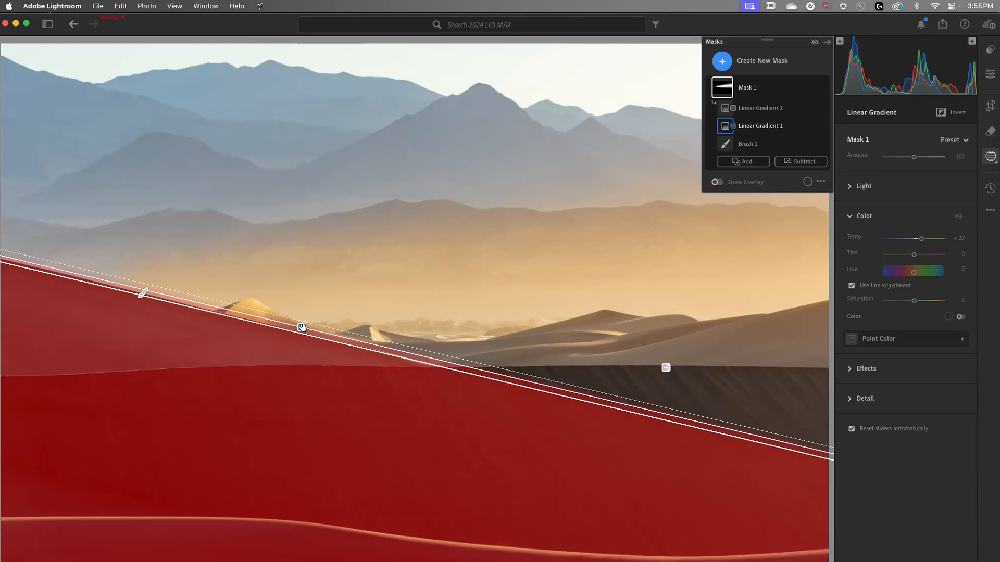
Create a tilted linear gradient mask over the sky and distant mountains and cool it by setting Temp to -6.
{"action": "left_click", "coordinate": [721, 61]}
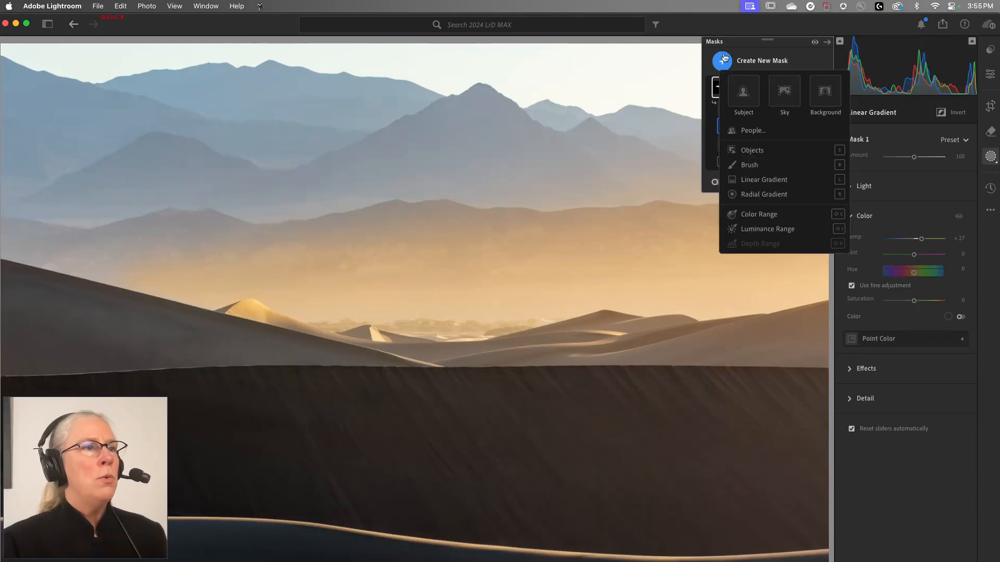
{"action": "left_click", "coordinate": [764, 179]}
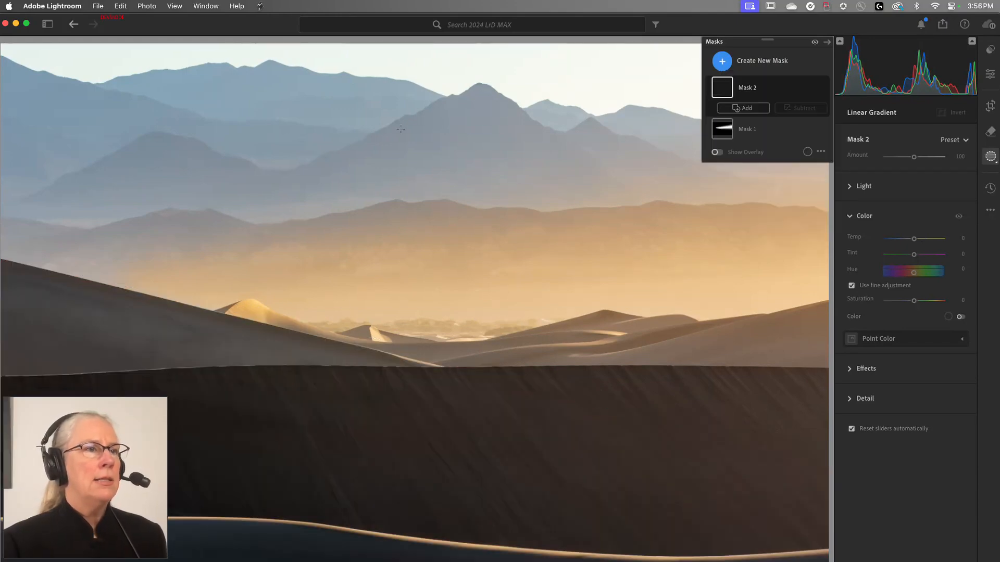
{"action": "left_click_drag", "start_coordinate": [283, 113], "coordinate": [304, 237]}
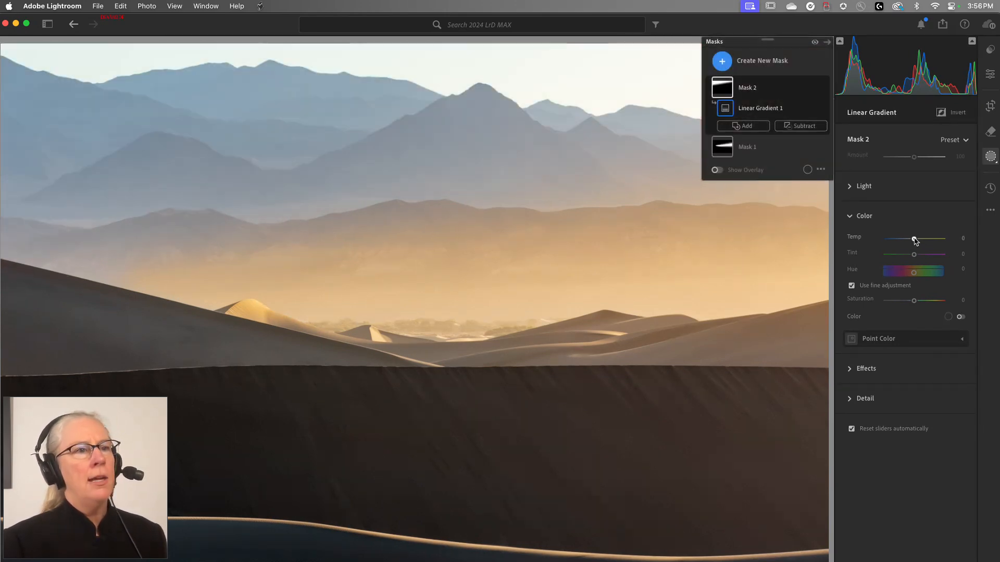
{"action": "left_click_drag", "start_coordinate": [915, 240], "coordinate": [913, 241]}
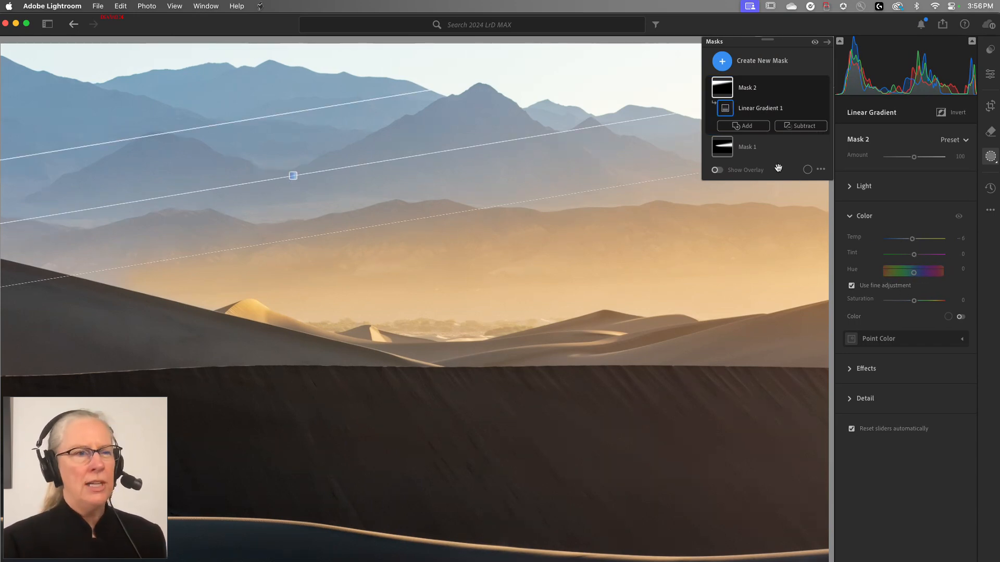
Reduce the warming of the hazy valley by setting Mask 1's Temp to +12.
{"action": "left_click", "coordinate": [749, 148]}
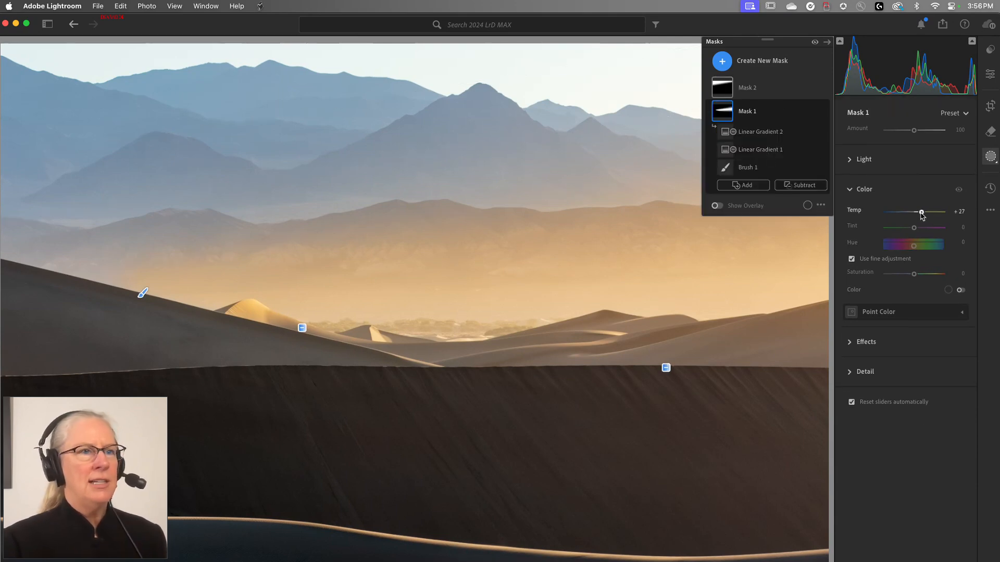
{"action": "left_click_drag", "start_coordinate": [921, 214], "coordinate": [918, 218]}
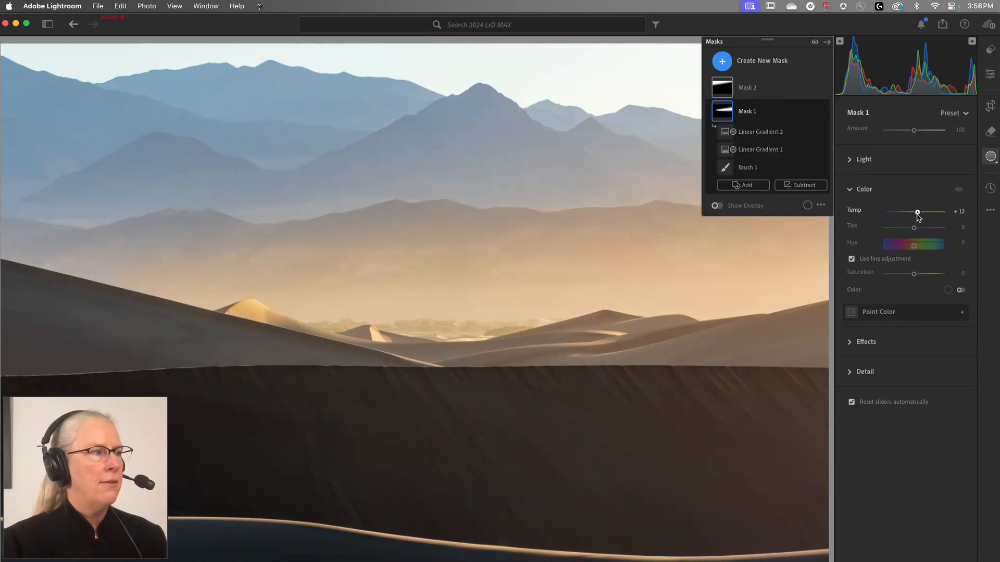
Paint over the band of shrubs between the distant dunes with a larger Remove brush and remove it using generative AI.
{"action": "left_click", "coordinate": [989, 134]}
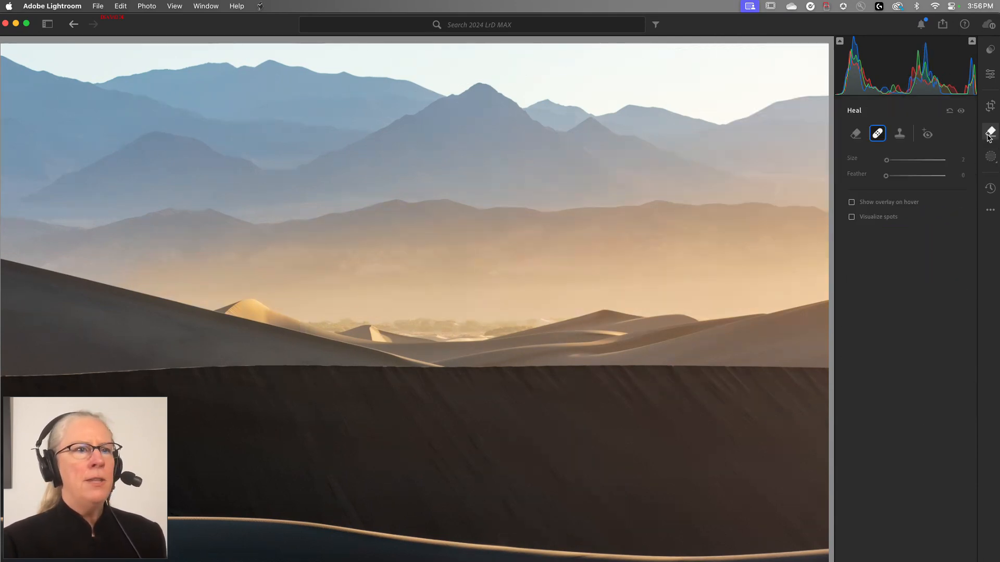
{"action": "left_click", "coordinate": [855, 134]}
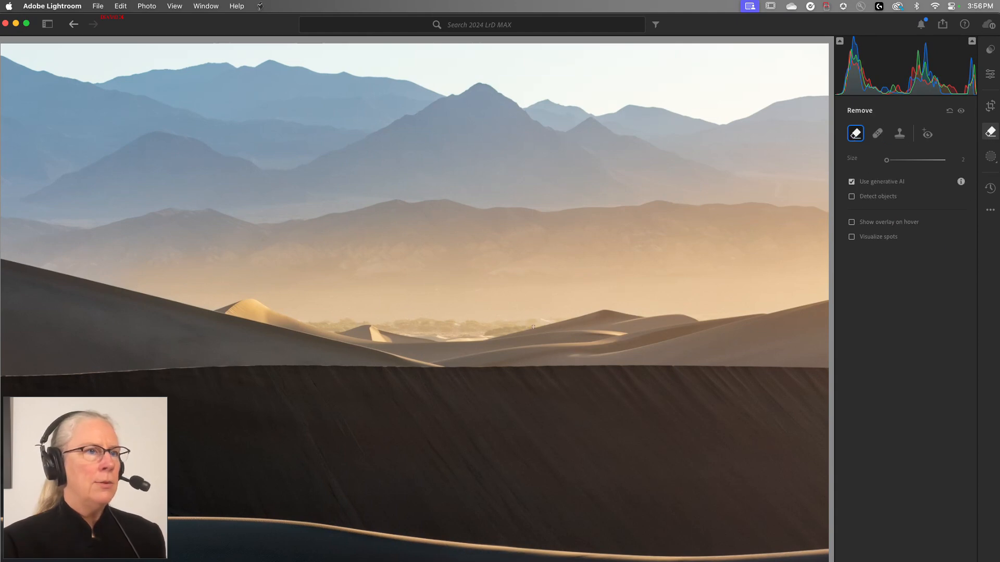
{"action": "key", "text": "bracketright"}
{"action": "key", "text": "bracketright"}
{"action": "key", "text": "bracketright"}
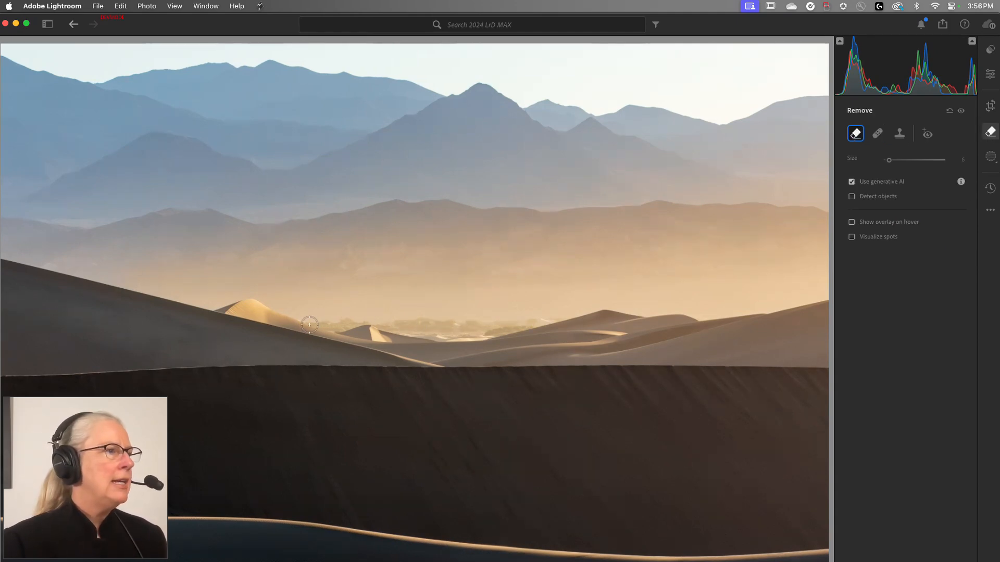
{"action": "mouse_move", "coordinate": [311, 323]}
{"action": "left_mouse_down"}
{"action": "mouse_move", "coordinate": [487, 335]}
{"action": "mouse_move", "coordinate": [556, 316]}
{"action": "mouse_move", "coordinate": [522, 326]}
{"action": "mouse_move", "coordinate": [333, 319]}
{"action": "left_mouse_up"}
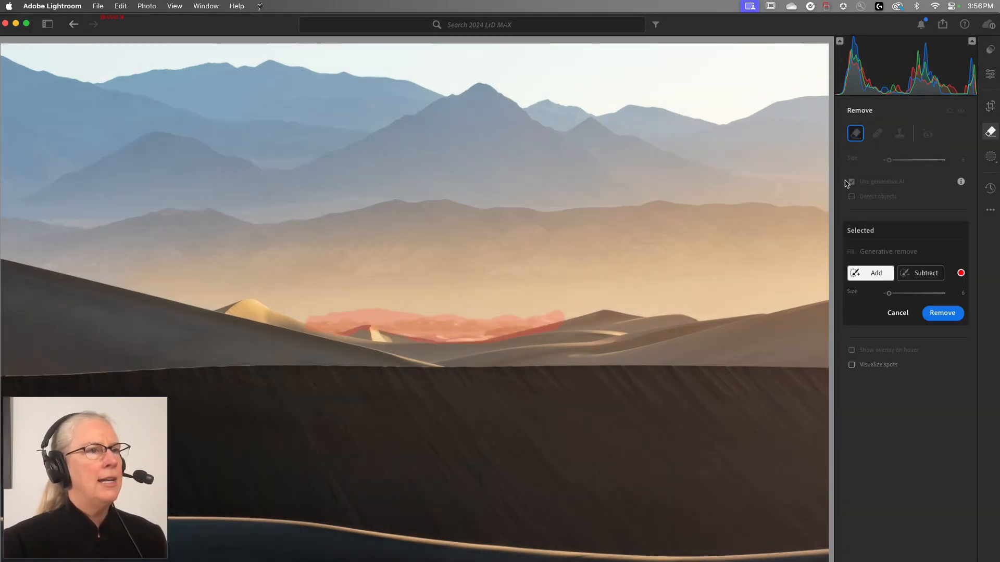
{"action": "left_click", "coordinate": [951, 315]}
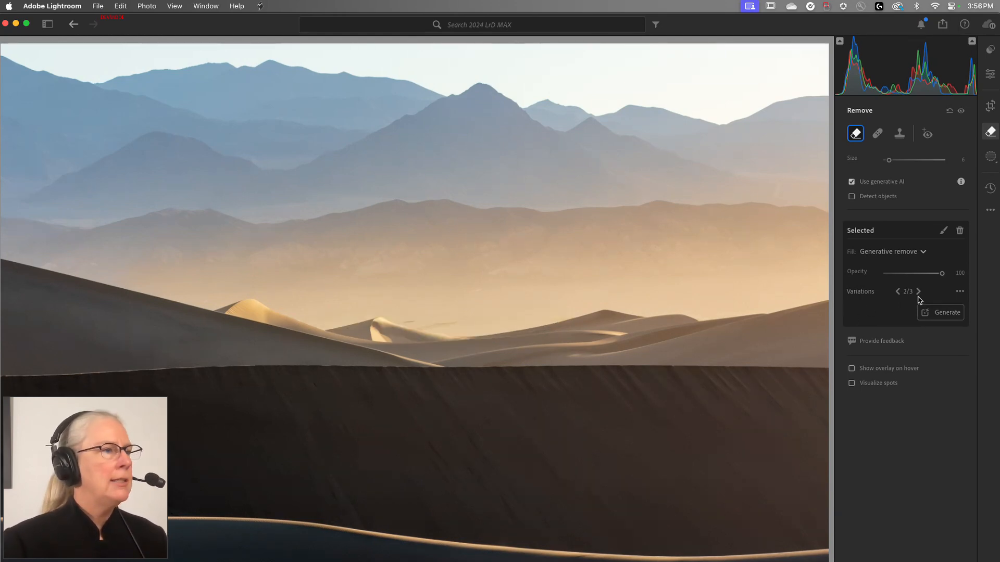
Review the shrub removal's variations, generate a new set, and select the third variation.
{"action": "left_click", "coordinate": [918, 291]}
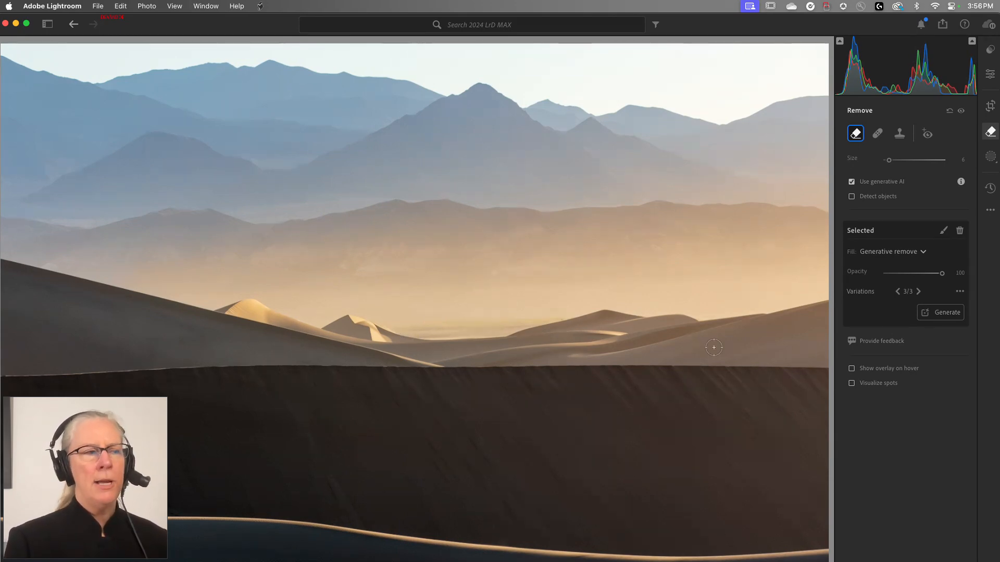
{"action": "left_click", "coordinate": [941, 318]}
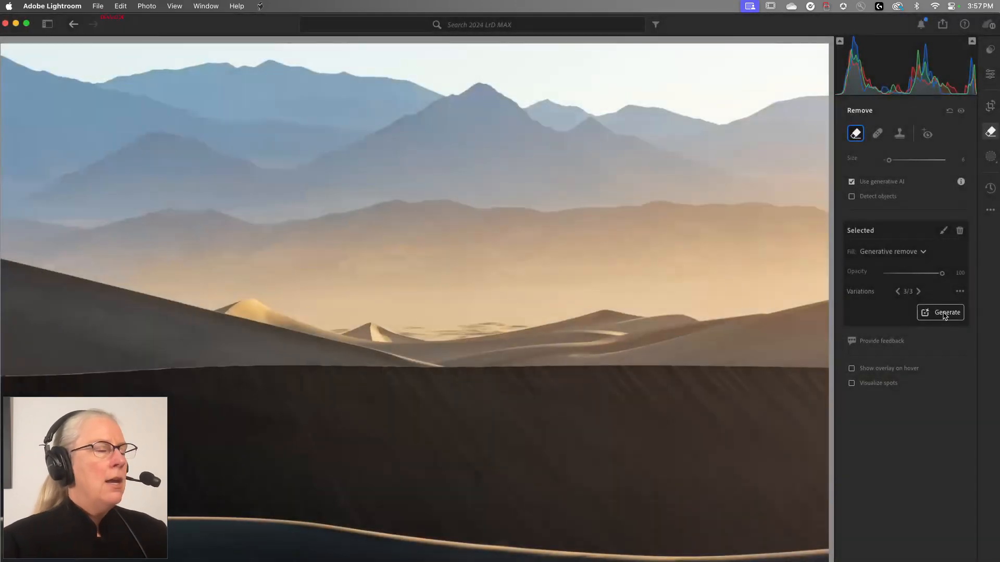
{"action": "left_click", "coordinate": [919, 292]}
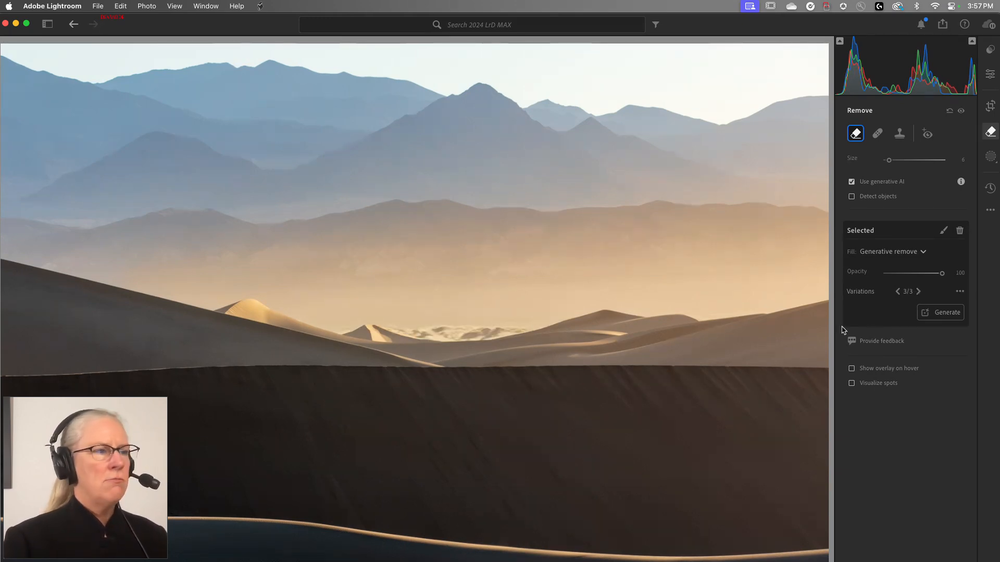
Replace the shrub removal by painting a broader band over the shrubs and small dunes in the valley and removing it using generative AI.
{"action": "key", "text": "Return"}
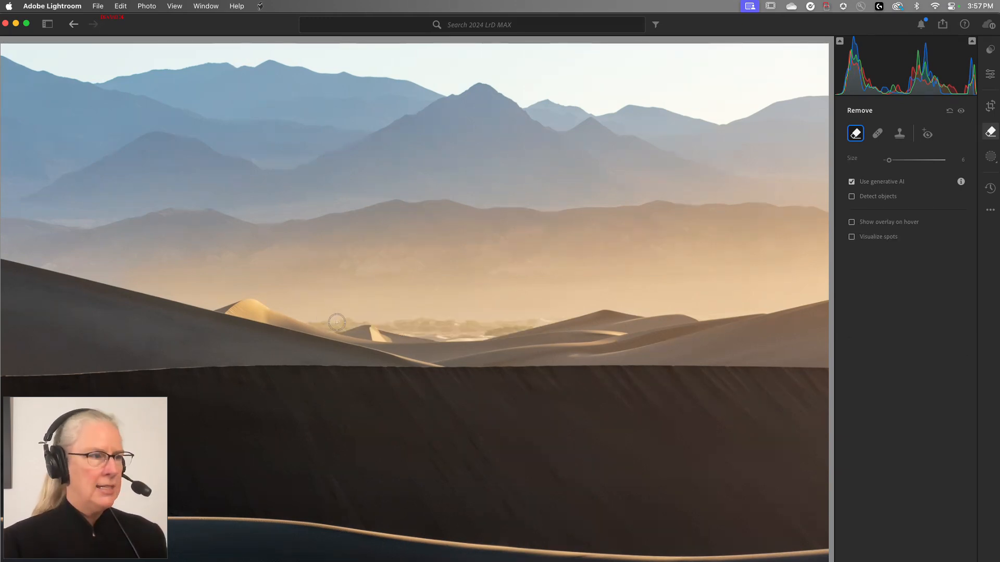
{"action": "mouse_move", "coordinate": [320, 322]}
{"action": "left_mouse_down"}
{"action": "mouse_move", "coordinate": [559, 313]}
{"action": "mouse_move", "coordinate": [487, 337]}
{"action": "mouse_move", "coordinate": [368, 333]}
{"action": "mouse_move", "coordinate": [333, 319]}
{"action": "left_mouse_up"}
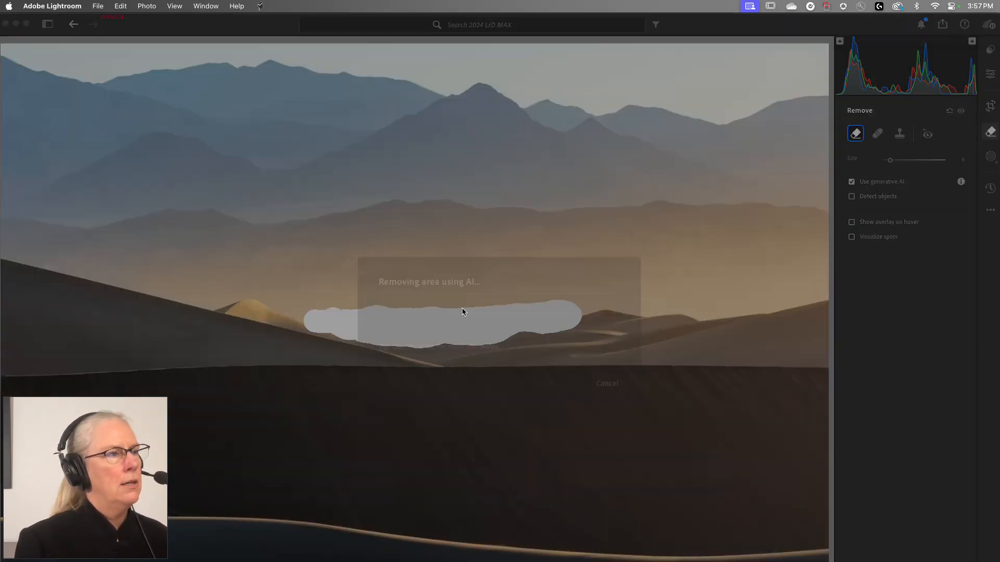
{"action": "left_click", "coordinate": [942, 313]}
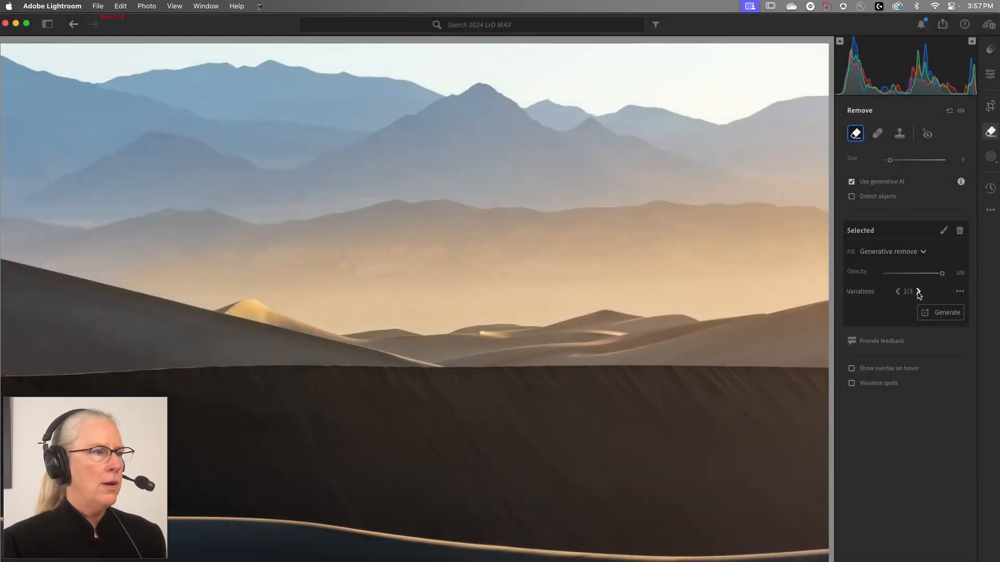
Review the new removal's variations, select the third one, and compare the edited photo with its original.
{"action": "left_click", "coordinate": [896, 292]}
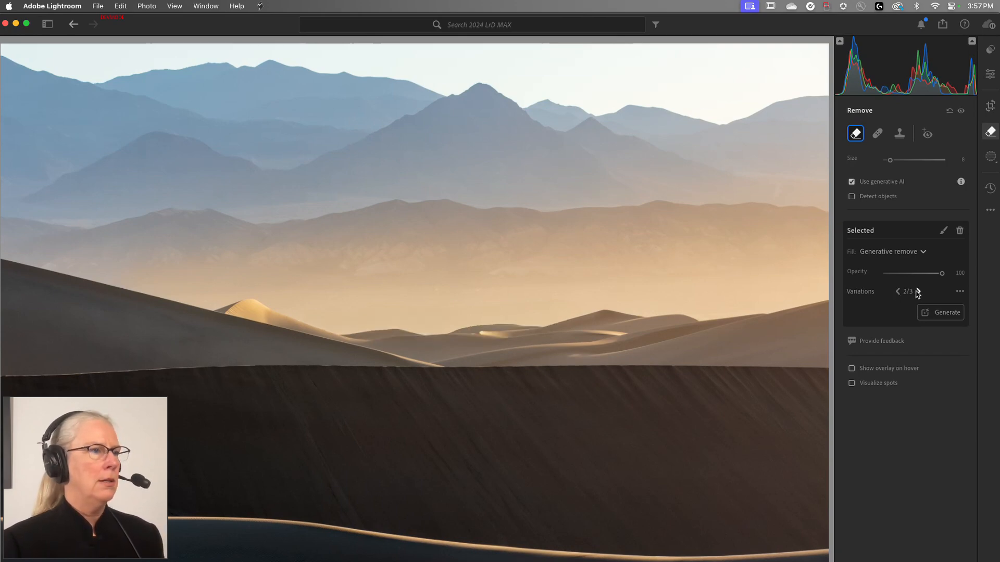
{"action": "left_click", "coordinate": [918, 292]}
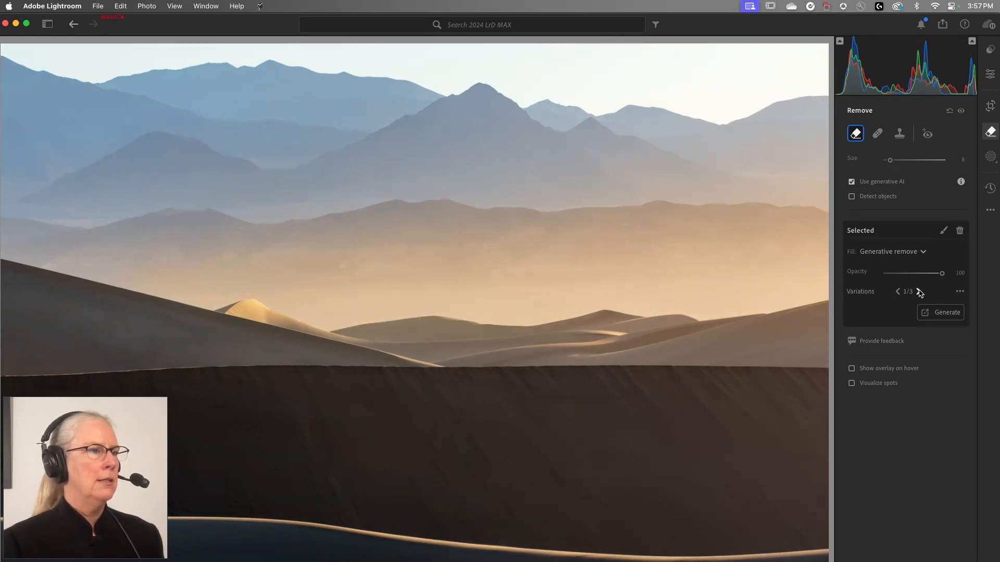
{"action": "left_click", "coordinate": [898, 292]}
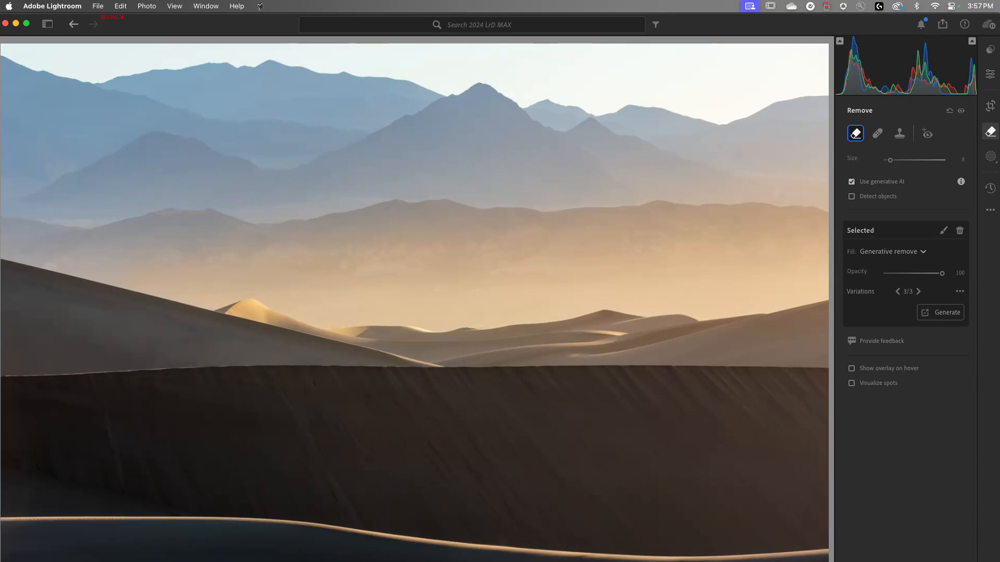
{"action": "key", "text": "backslash"}
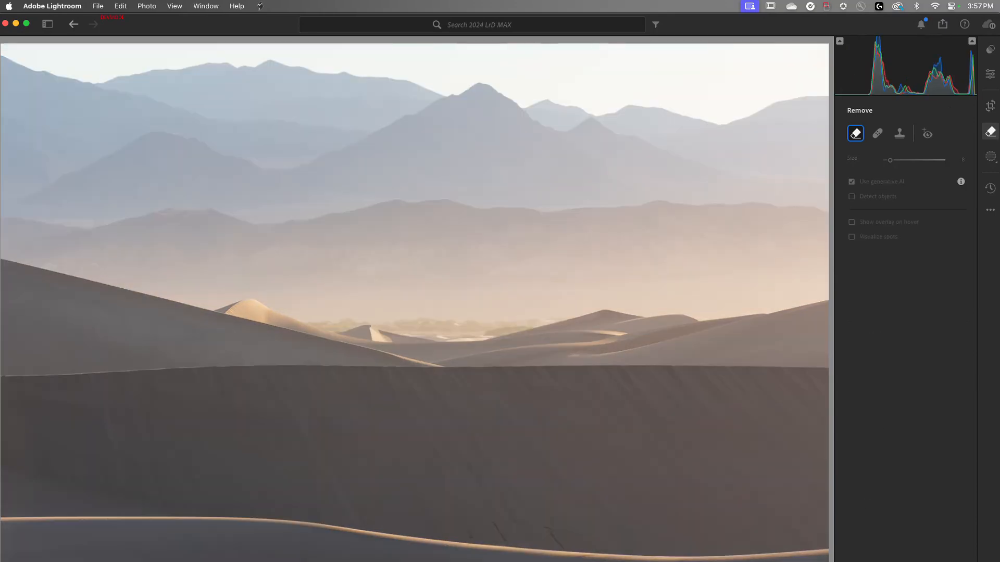
{"action": "key", "text": "backslash"}
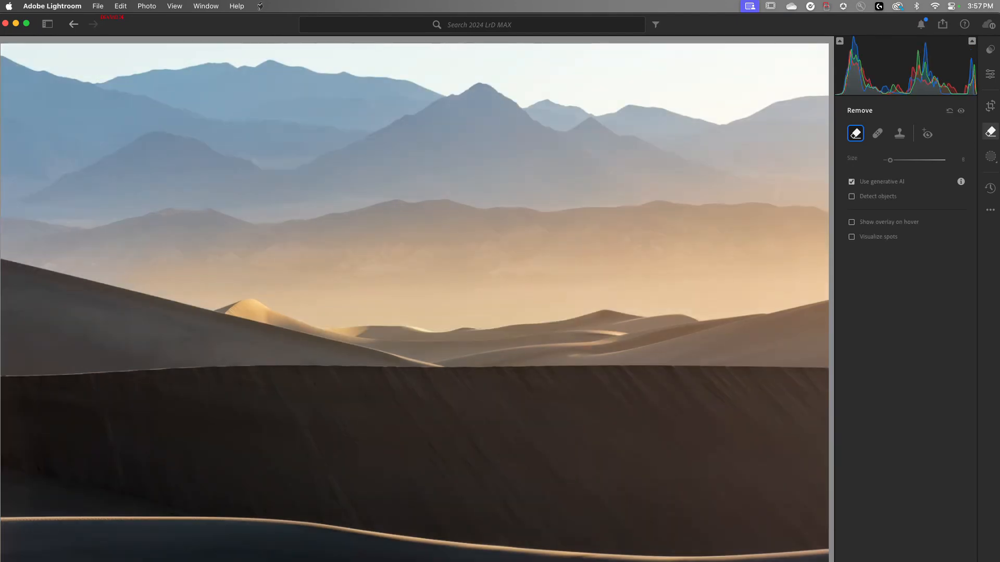
Switch to the next photo, the coyote, and paint over the full length of the rusty post with a larger Remove brush.
{"action": "key", "text": "Right"}
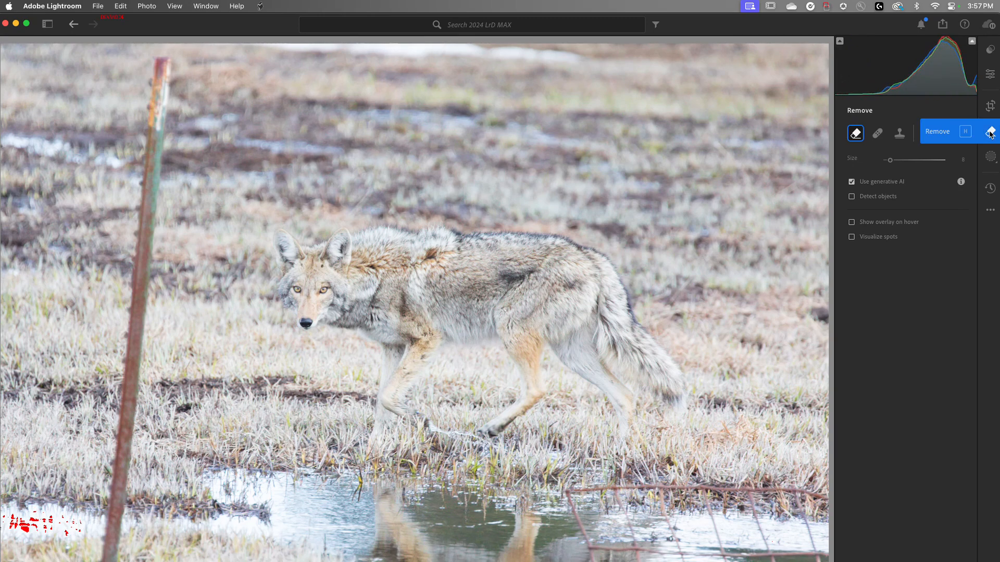
{"action": "scroll", "coordinate": [162, 69], "scroll_direction": "up", "scroll_amount": 5}
{"action": "left_click_drag", "start_coordinate": [162, 69], "coordinate": [111, 560]}
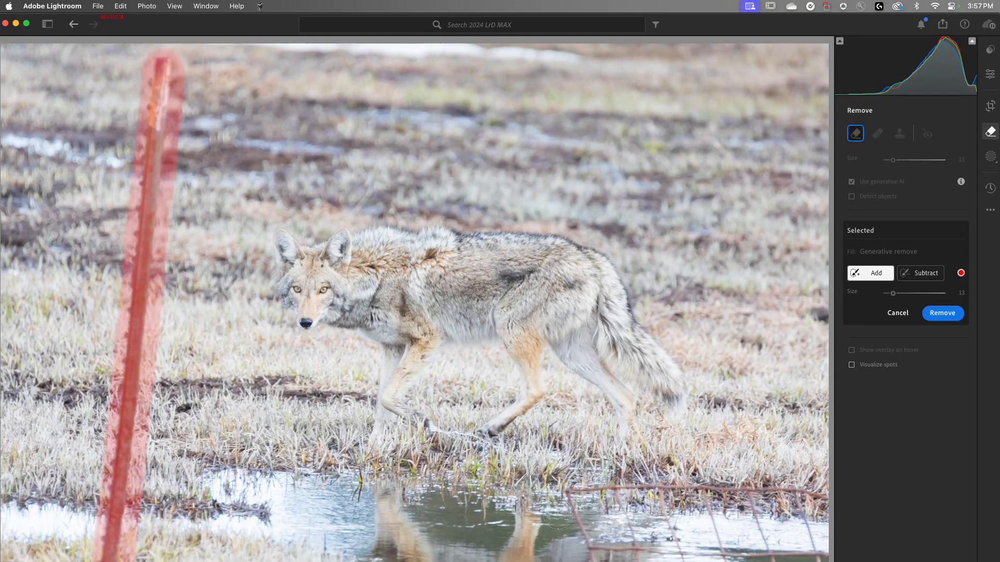
Add the wire fence in the water to the selection with a size 10 brush and generatively remove the painted areas.
{"action": "scroll", "coordinate": [557, 490], "scroll_direction": "down", "scroll_amount": 1}
{"action": "mouse_move", "coordinate": [557, 490]}
{"action": "left_mouse_down"}
{"action": "mouse_move", "coordinate": [825, 496]}
{"action": "mouse_move", "coordinate": [806, 523]}
{"action": "mouse_move", "coordinate": [817, 556]}
{"action": "mouse_move", "coordinate": [585, 552]}
{"action": "mouse_move", "coordinate": [574, 520]}
{"action": "mouse_move", "coordinate": [580, 556]}
{"action": "left_mouse_up"}
{"action": "left_click_drag", "start_coordinate": [618, 489], "coordinate": [630, 560]}
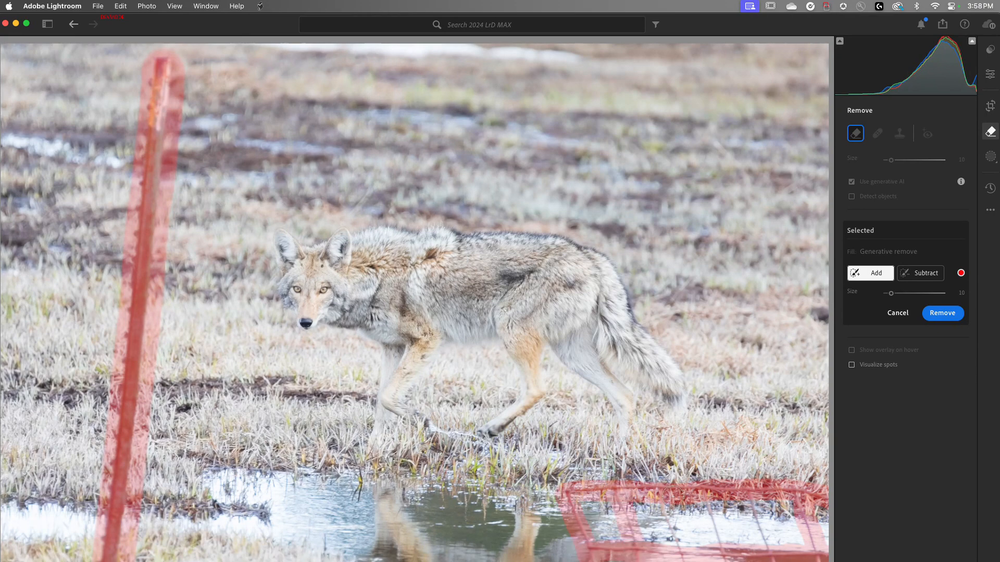
{"action": "left_click_drag", "start_coordinate": [664, 489], "coordinate": [683, 550]}
{"action": "left_click_drag", "start_coordinate": [700, 487], "coordinate": [718, 556]}
{"action": "left_click_drag", "start_coordinate": [739, 489], "coordinate": [784, 560]}
{"action": "left_click", "coordinate": [945, 314]}
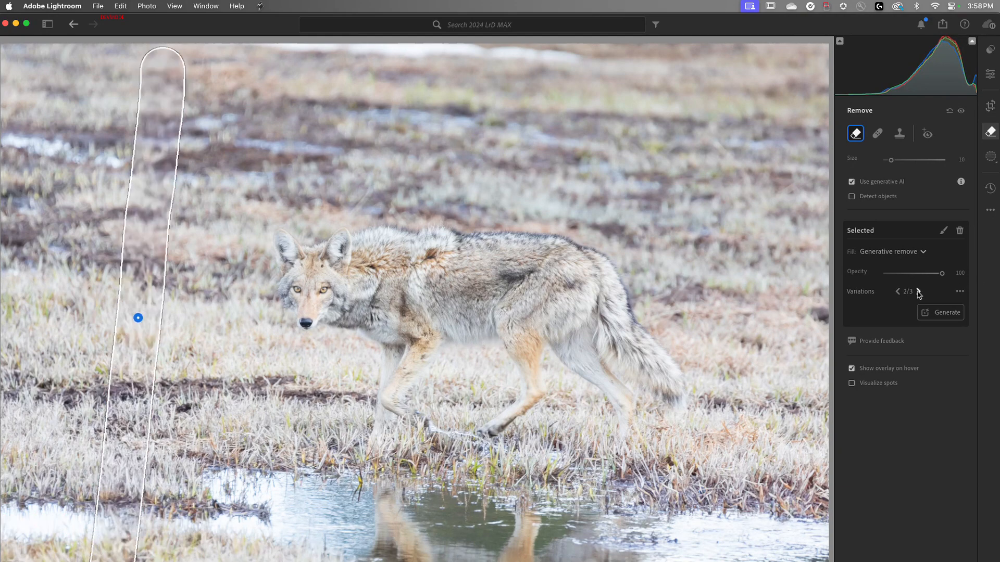
Select the third variation for the post and fence removals and turn off the overlay on hover.
{"action": "left_click", "coordinate": [702, 490]}
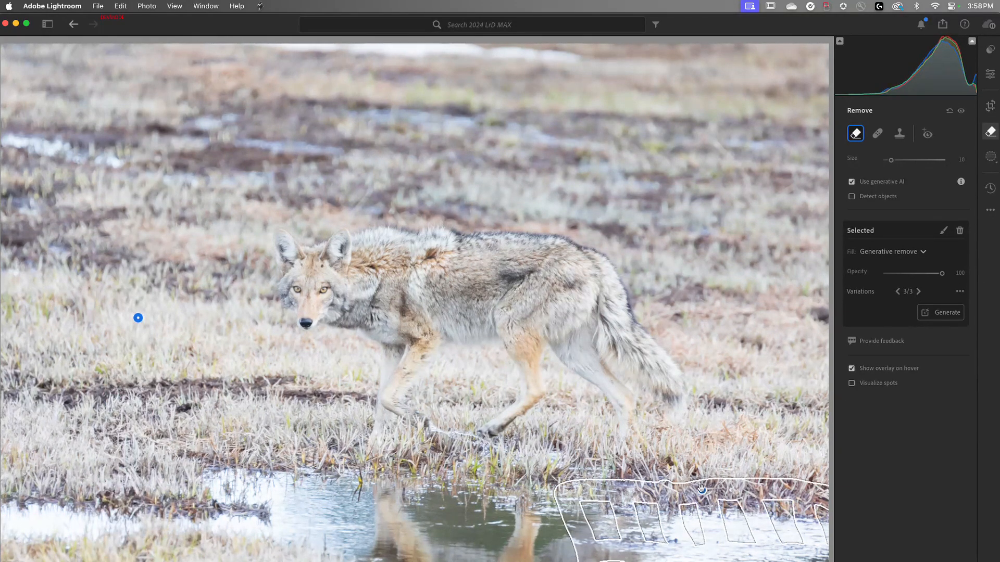
{"action": "left_click", "coordinate": [918, 291]}
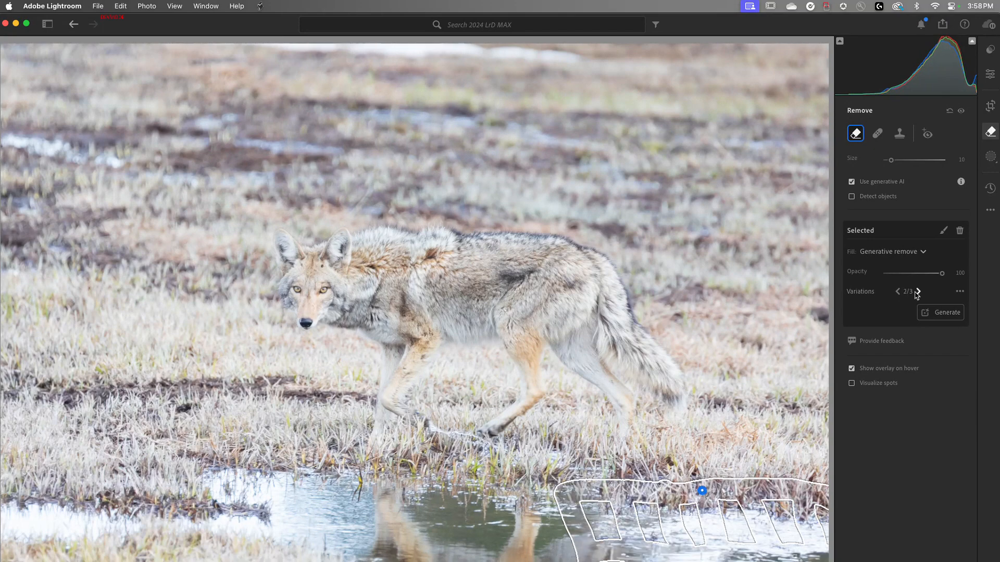
{"action": "key", "text": "o"}
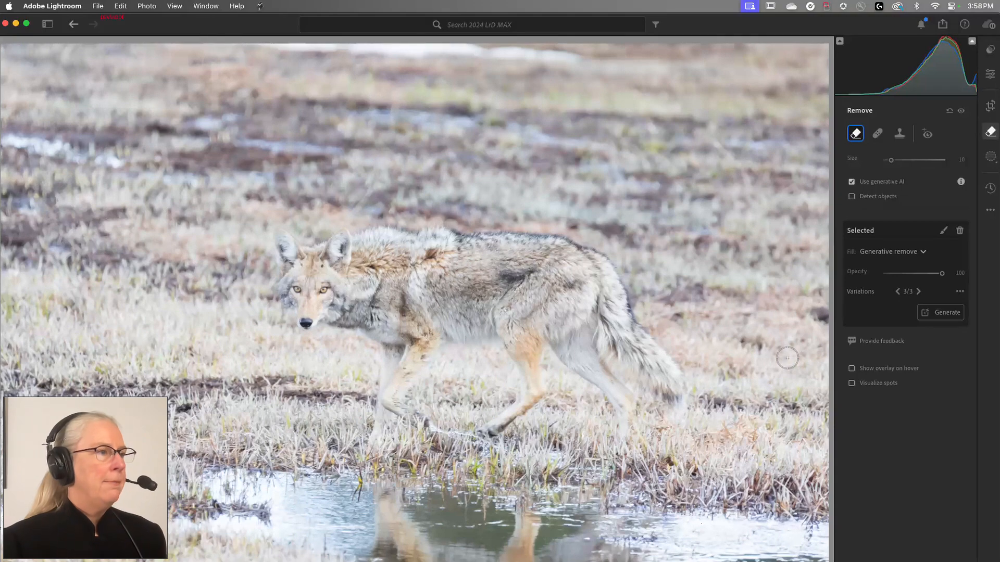
Crop the photo tighter around the coyote at a 3 x 2 aspect, keeping its reflection in the frame.
{"action": "key", "text": "c"}
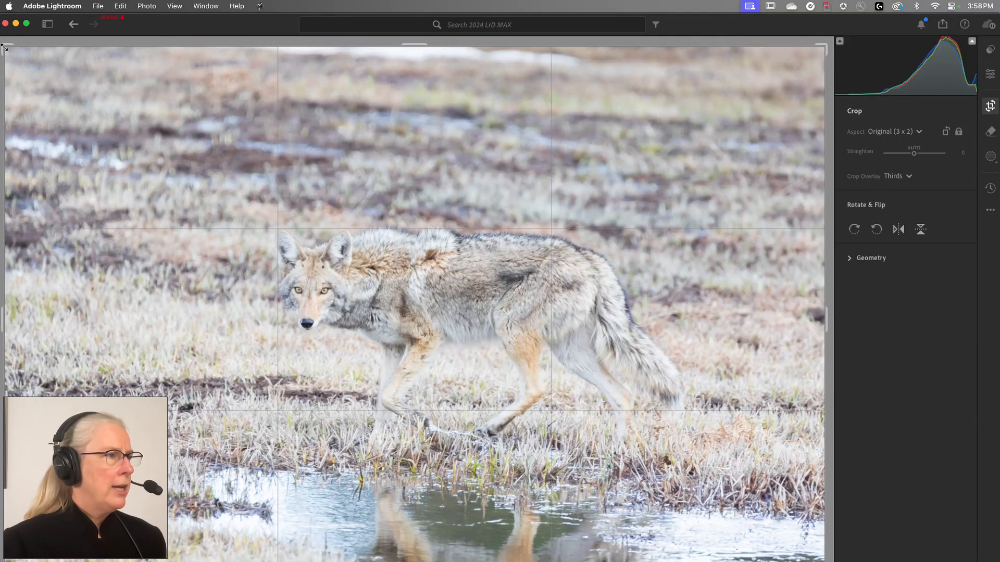
{"action": "left_click_drag", "start_coordinate": [5, 47], "coordinate": [40, 92]}
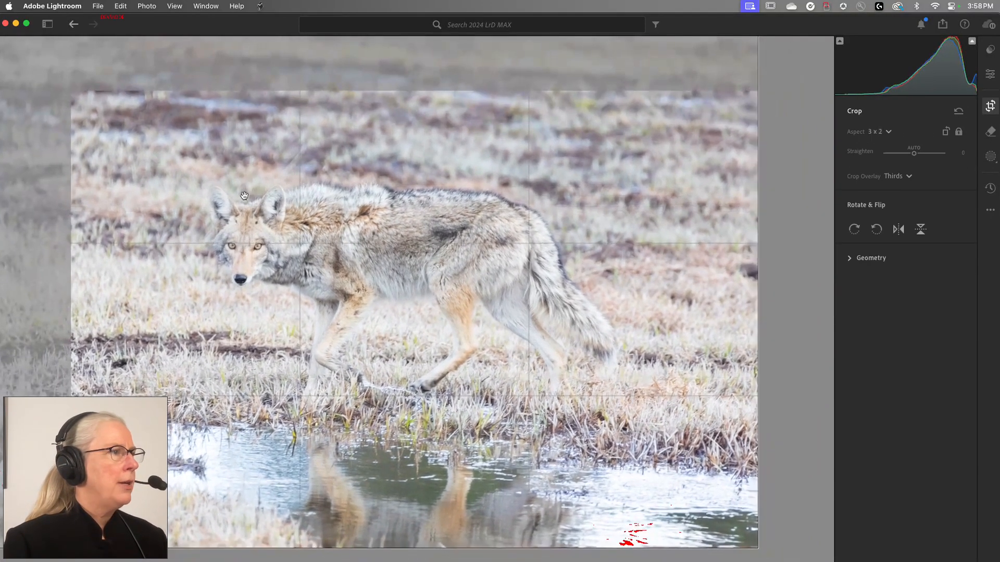
{"action": "left_click_drag", "start_coordinate": [406, 214], "coordinate": [461, 214]}
{"action": "left_click_drag", "start_coordinate": [410, 88], "coordinate": [408, 104]}
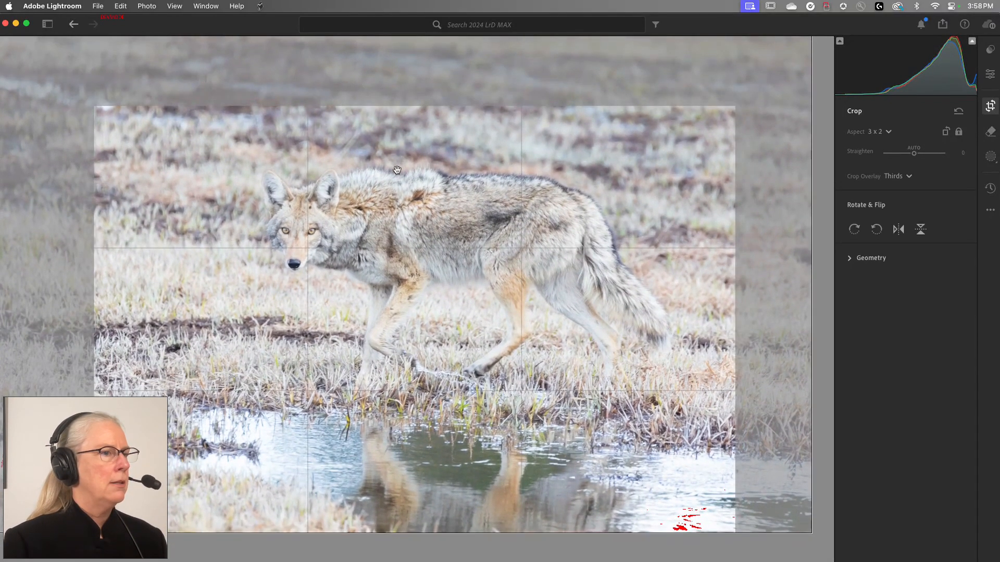
{"action": "left_click_drag", "start_coordinate": [407, 201], "coordinate": [419, 201]}
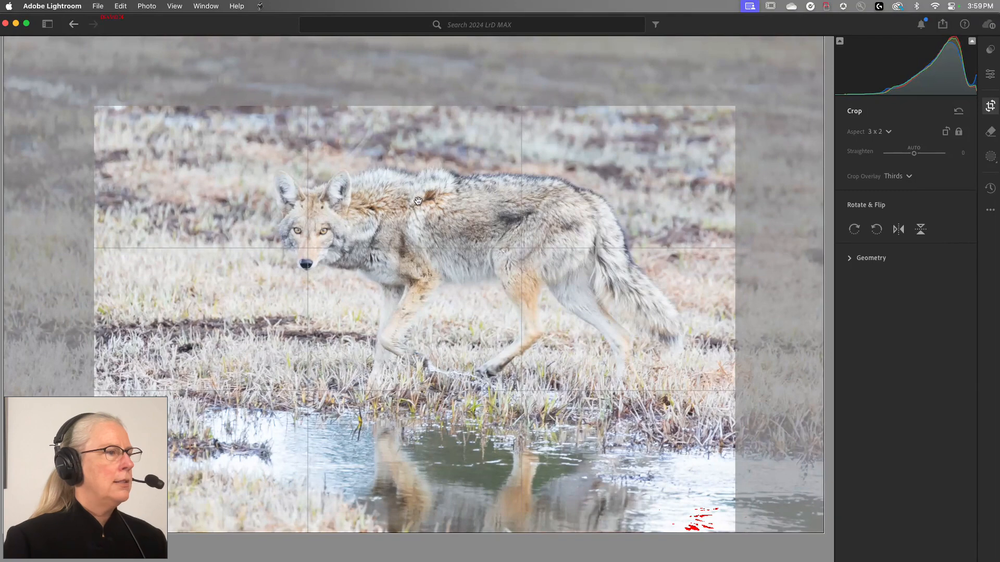
{"action": "key", "text": "Return"}
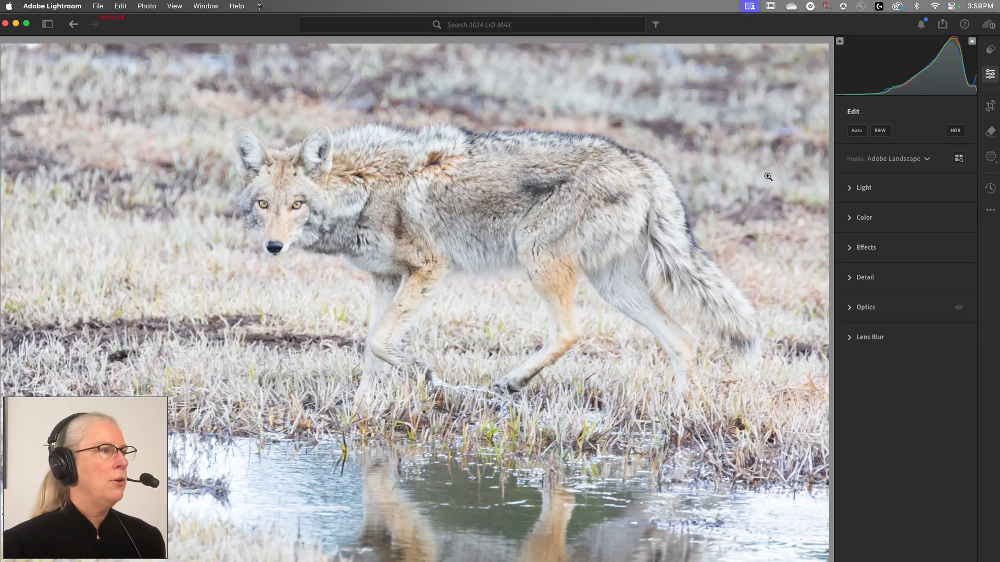
Set Highlights to -70 and Dehaze to +34 on the coyote photo.
{"action": "left_click", "coordinate": [851, 188]}
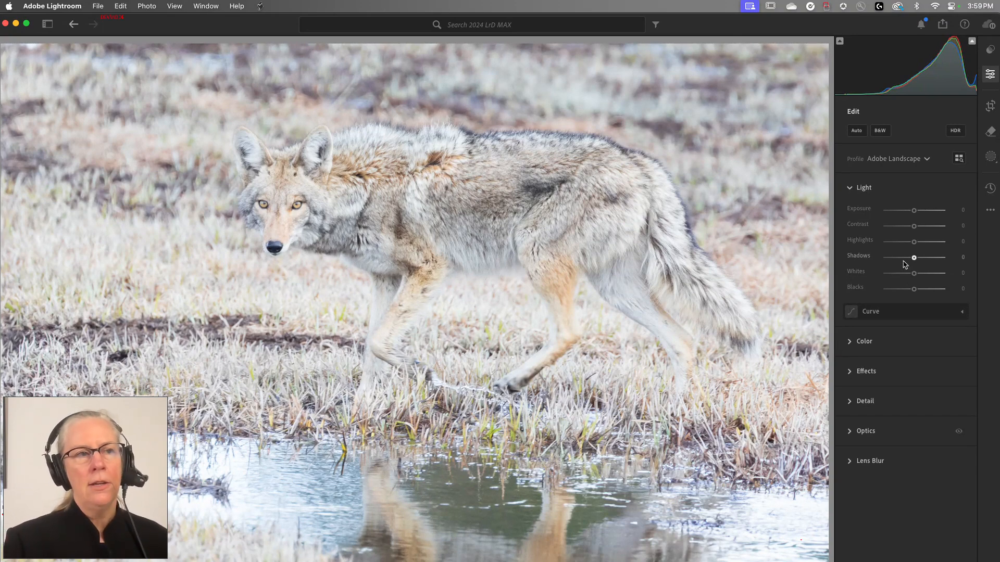
{"action": "left_click_drag", "start_coordinate": [913, 242], "coordinate": [895, 246]}
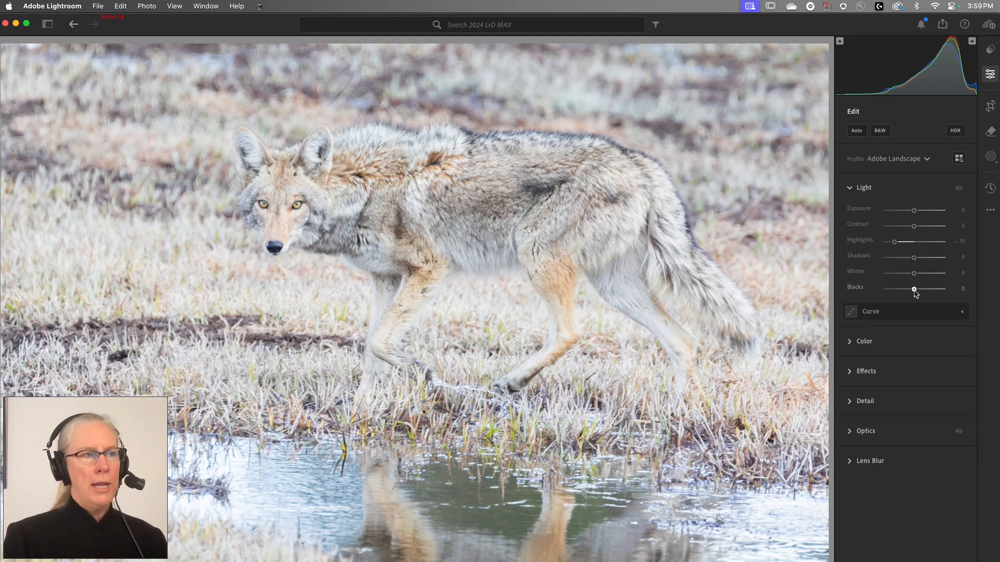
{"action": "left_click", "coordinate": [868, 371]}
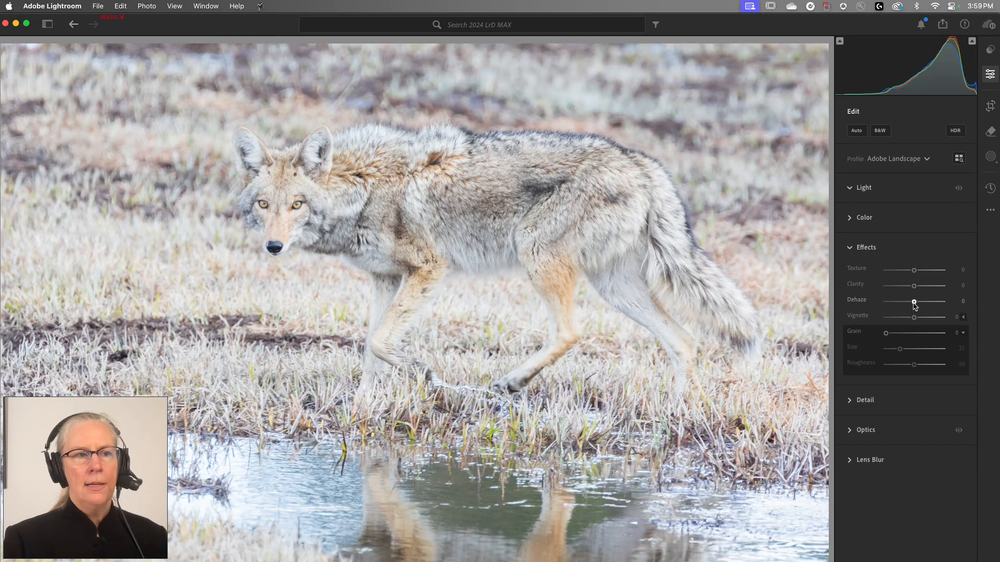
{"action": "left_click_drag", "start_coordinate": [914, 303], "coordinate": [925, 304]}
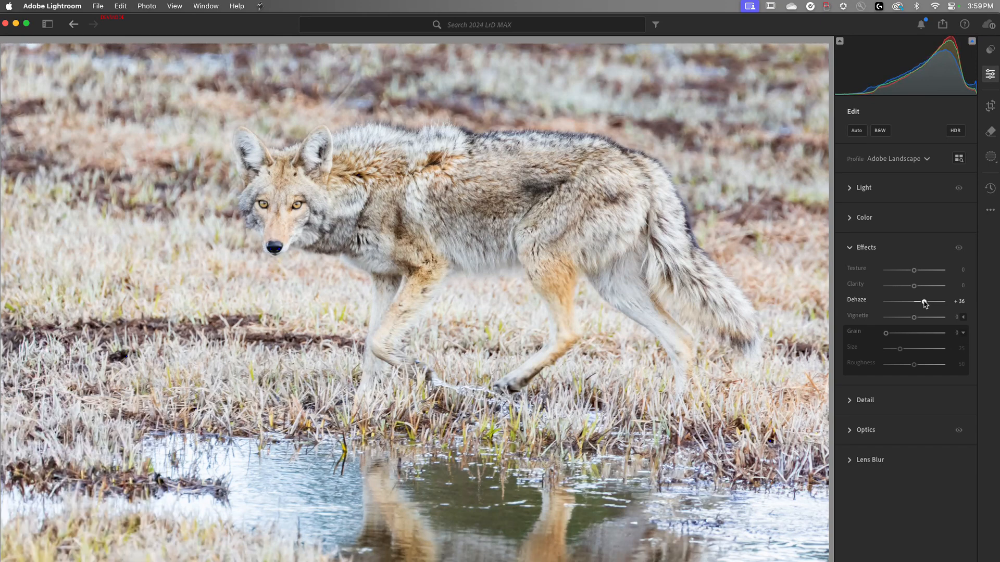
{"action": "key", "text": "alt"}
{"action": "mouse_move", "coordinate": [924, 304]}
{"action": "left_mouse_down"}
{"action": "mouse_move", "coordinate": [940, 303]}
{"action": "mouse_move", "coordinate": [925, 305]}
{"action": "left_mouse_up"}
{"action": "left_click", "coordinate": [971, 42]}
In the Color Mixer, shift the yellow hue fully toward orange, set green Hue to -100, and set blue Saturation to -68.
{"action": "left_click", "coordinate": [848, 219]}
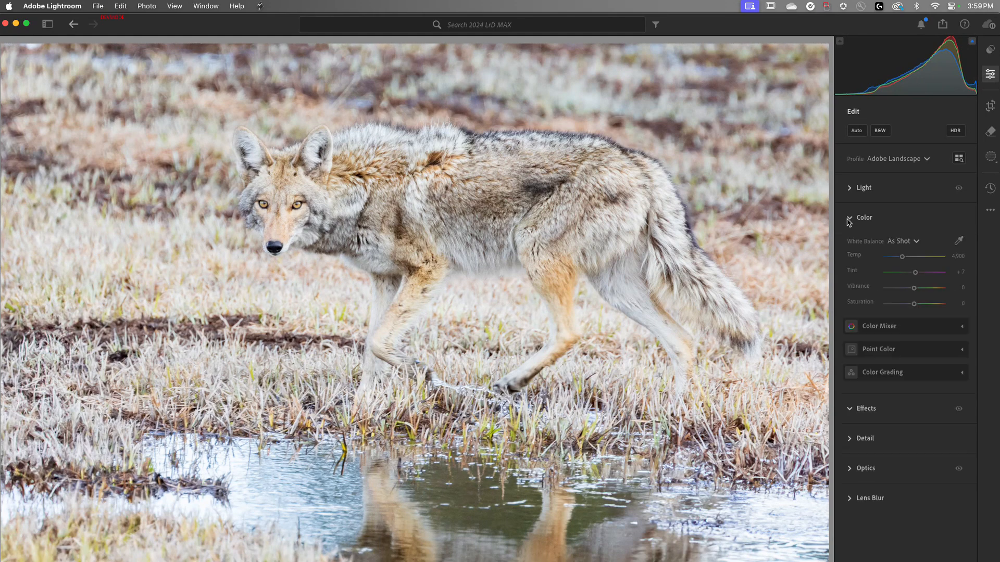
{"action": "left_click", "coordinate": [892, 330]}
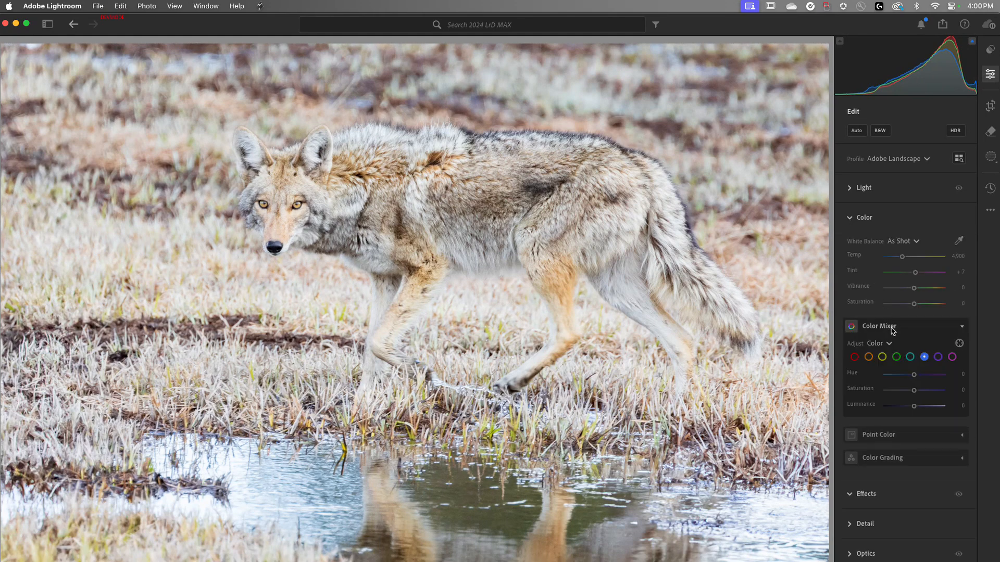
{"action": "left_click", "coordinate": [881, 357]}
{"action": "left_click_drag", "start_coordinate": [914, 376], "coordinate": [882, 379]}
{"action": "left_click", "coordinate": [896, 357]}
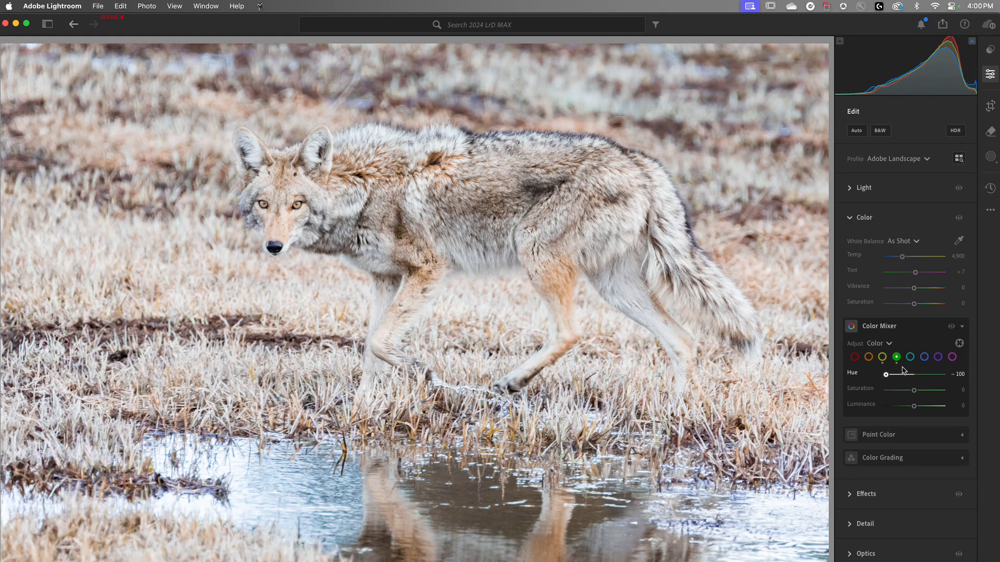
{"action": "left_click", "coordinate": [924, 357]}
{"action": "left_click_drag", "start_coordinate": [914, 391], "coordinate": [897, 400]}
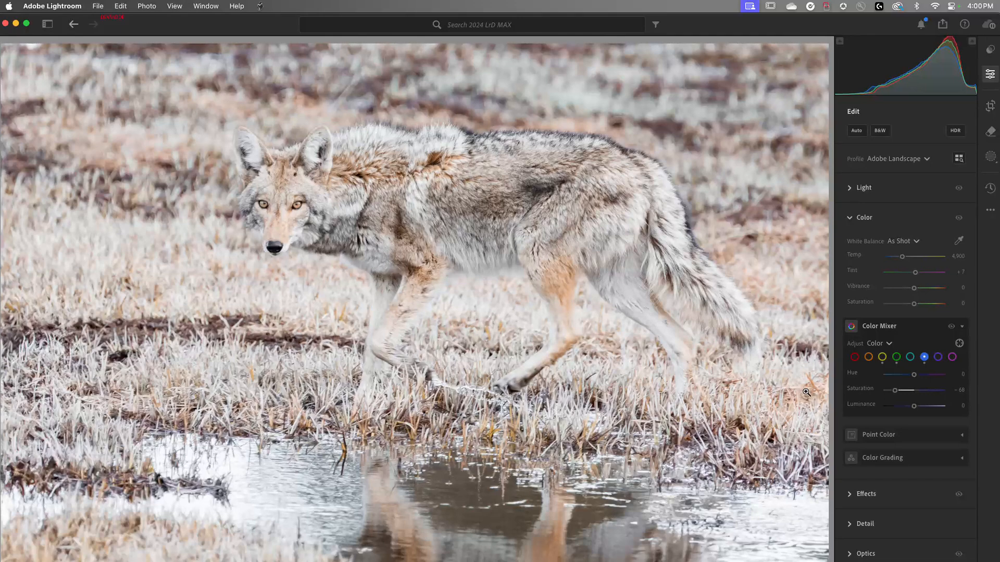
Set Texture to +31 and Clarity to +36 while inspecting the coyote's face up close.
{"action": "left_click", "coordinate": [274, 192]}
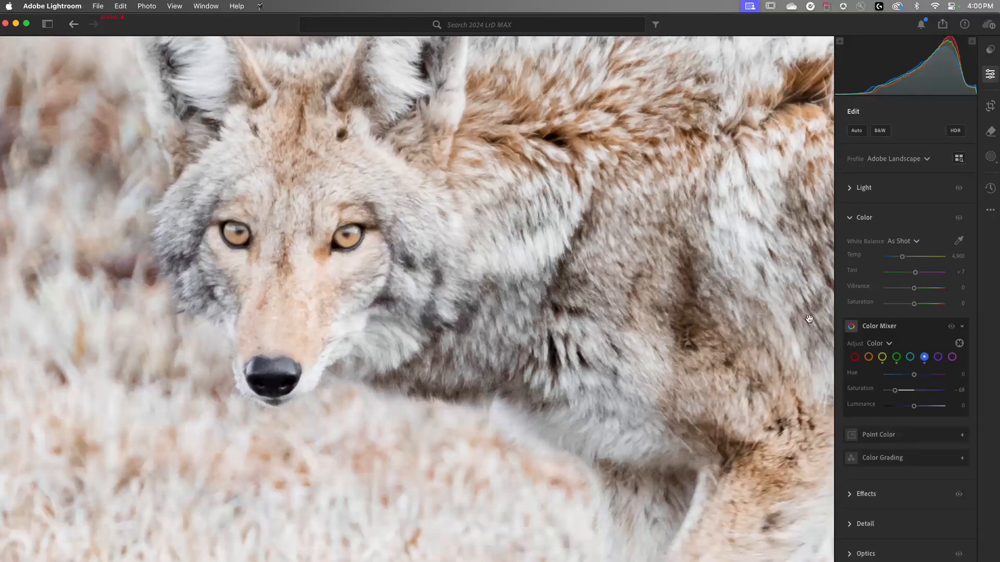
{"action": "left_click", "coordinate": [868, 496]}
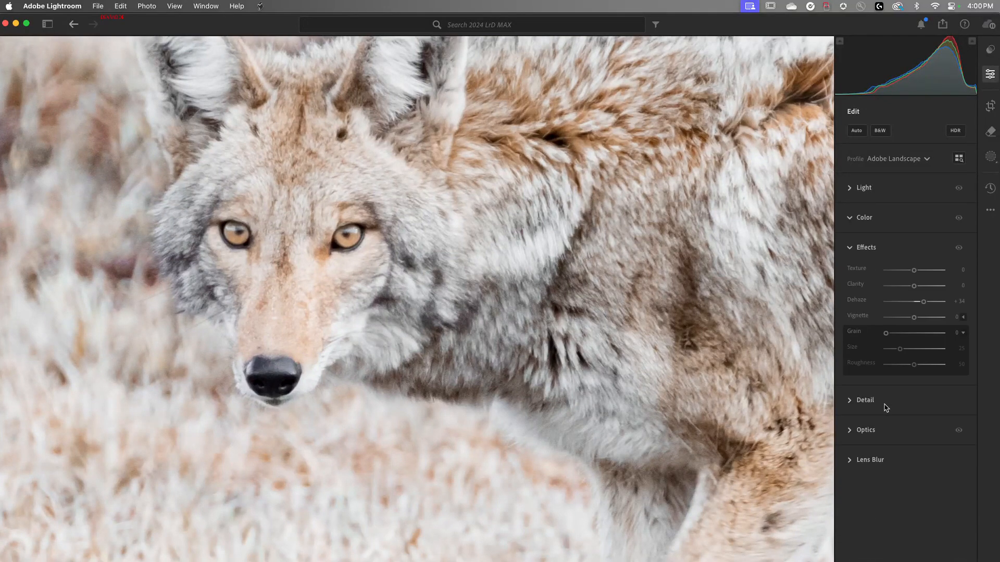
{"action": "left_click_drag", "start_coordinate": [915, 272], "coordinate": [924, 288]}
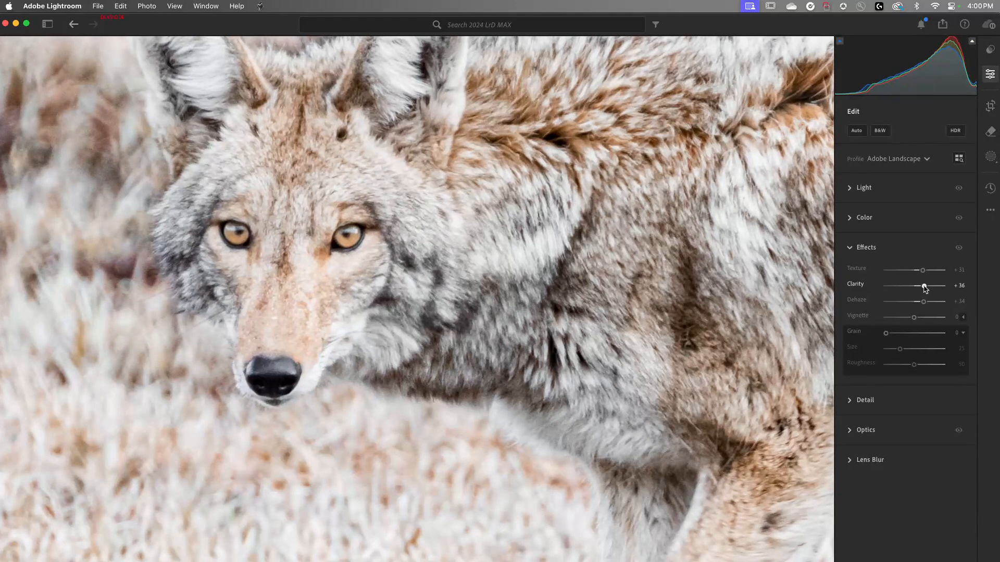
{"action": "left_click", "coordinate": [615, 306]}
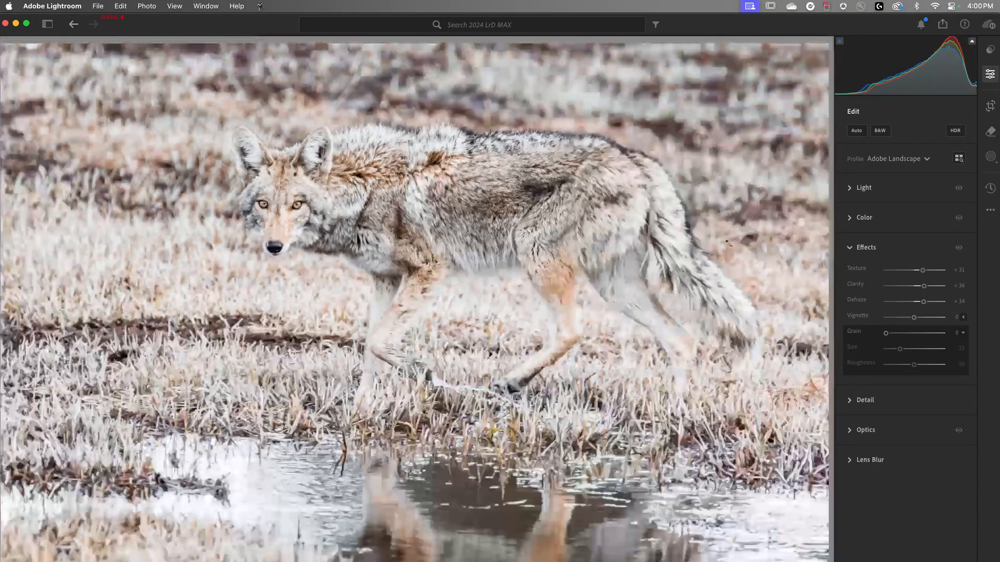
Create a background mask on the coyote photo and warm it by setting Temp to +11.
{"action": "left_click", "coordinate": [990, 157]}
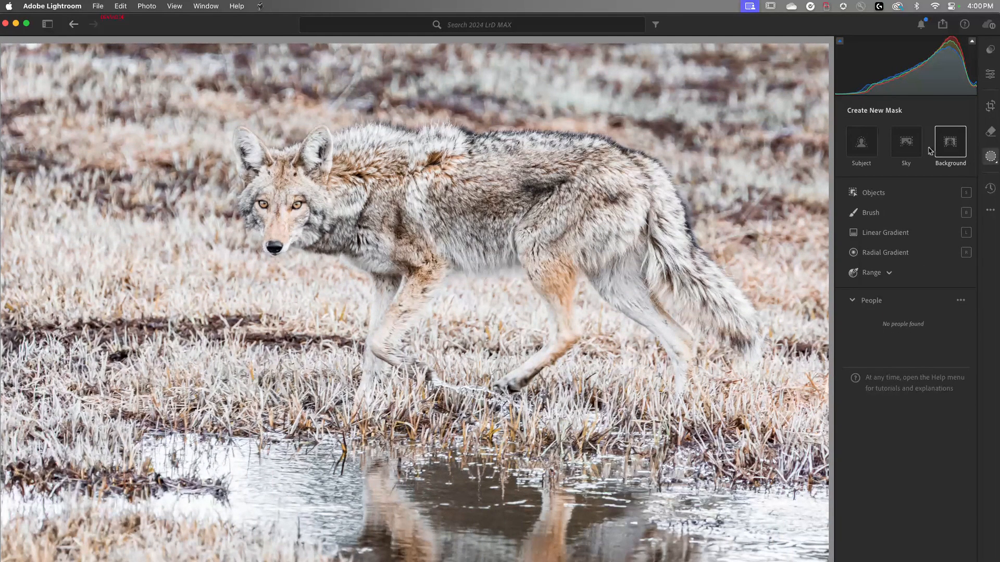
{"action": "left_click", "coordinate": [950, 149]}
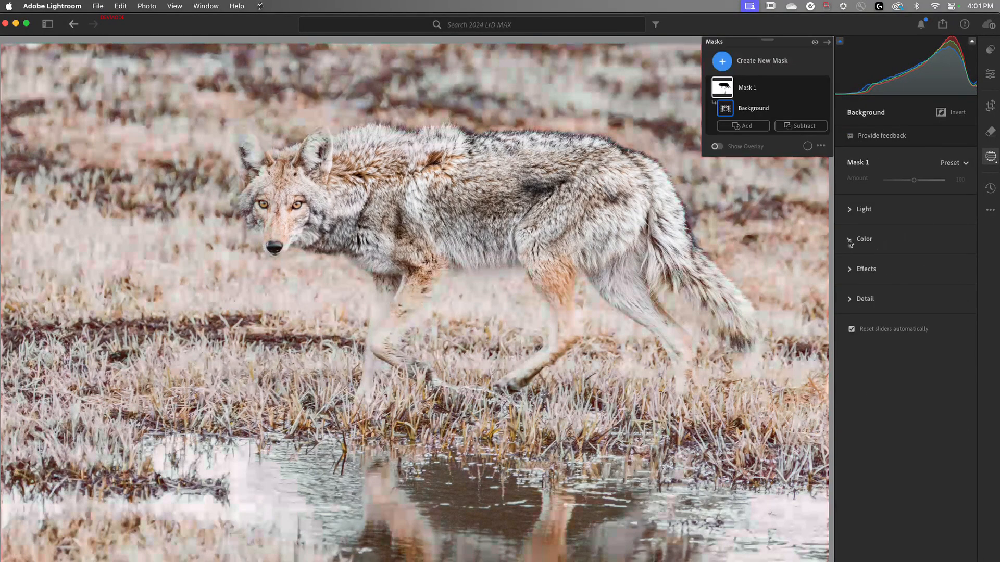
{"action": "left_click", "coordinate": [849, 240]}
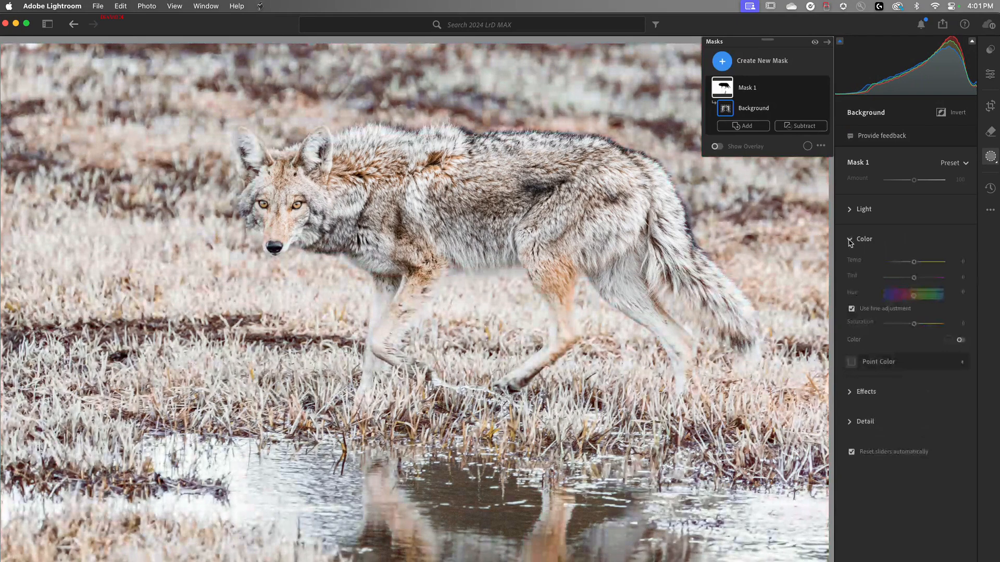
{"action": "left_click_drag", "start_coordinate": [913, 262], "coordinate": [915, 263]}
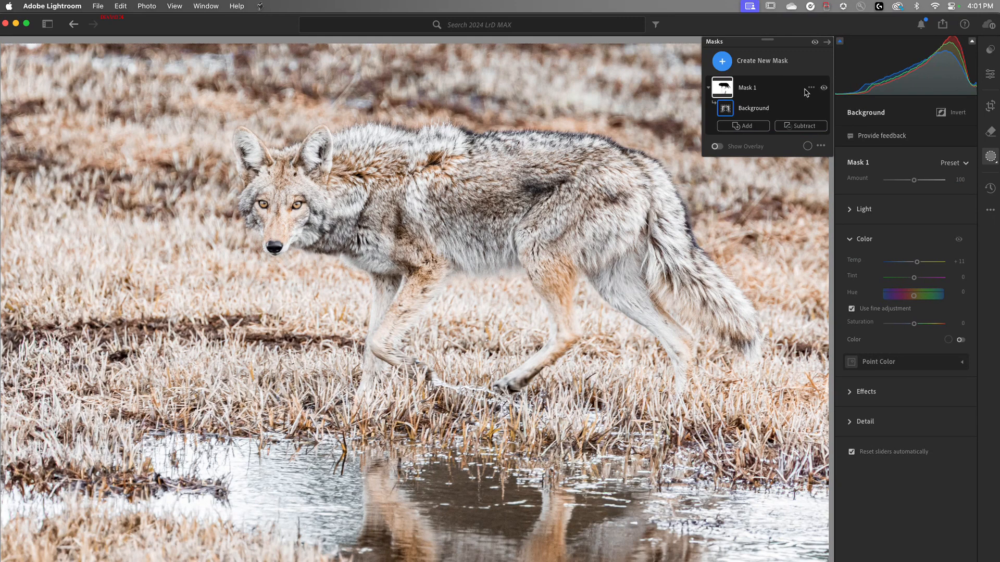
Add a radial gradient mask affecting the area around the coyote and set its Exposure to -1.12.
{"action": "left_click", "coordinate": [721, 61]}
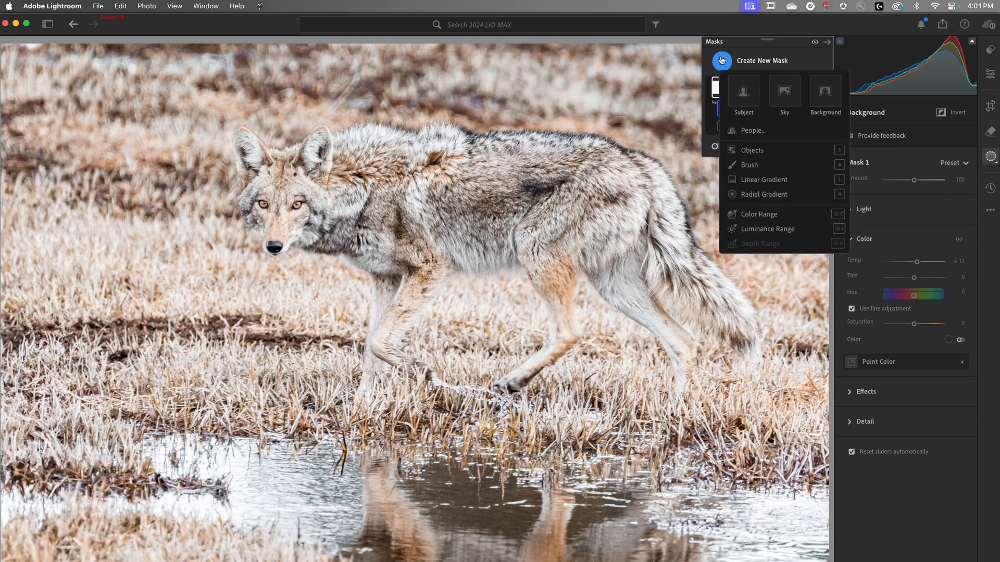
{"action": "left_click", "coordinate": [763, 194]}
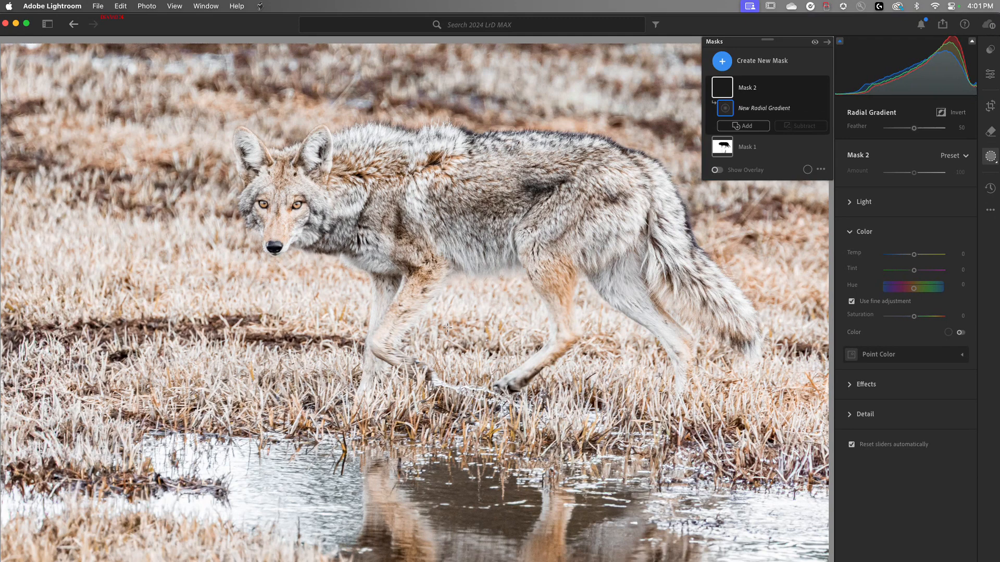
{"action": "left_click", "coordinate": [447, 327]}
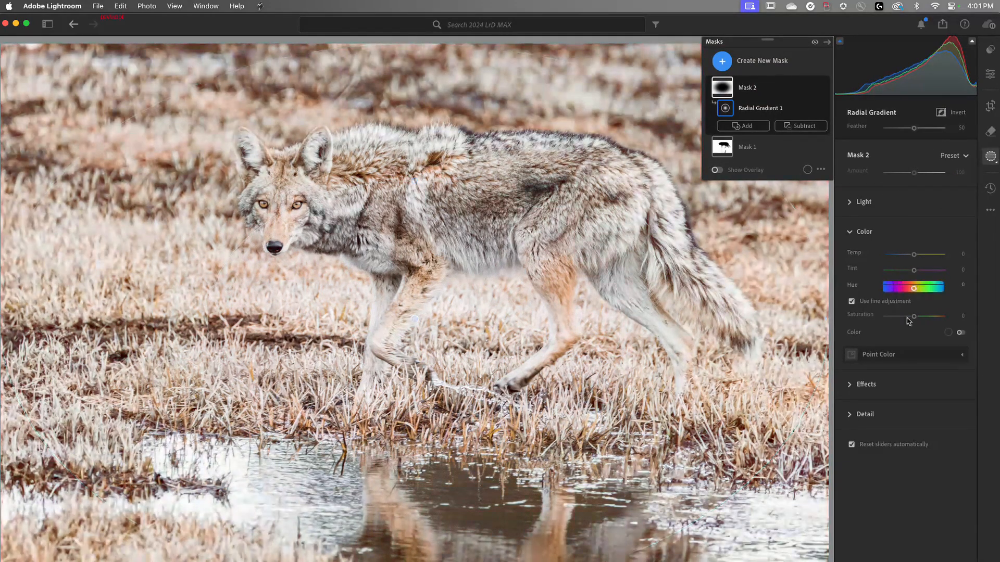
{"action": "left_click", "coordinate": [863, 202]}
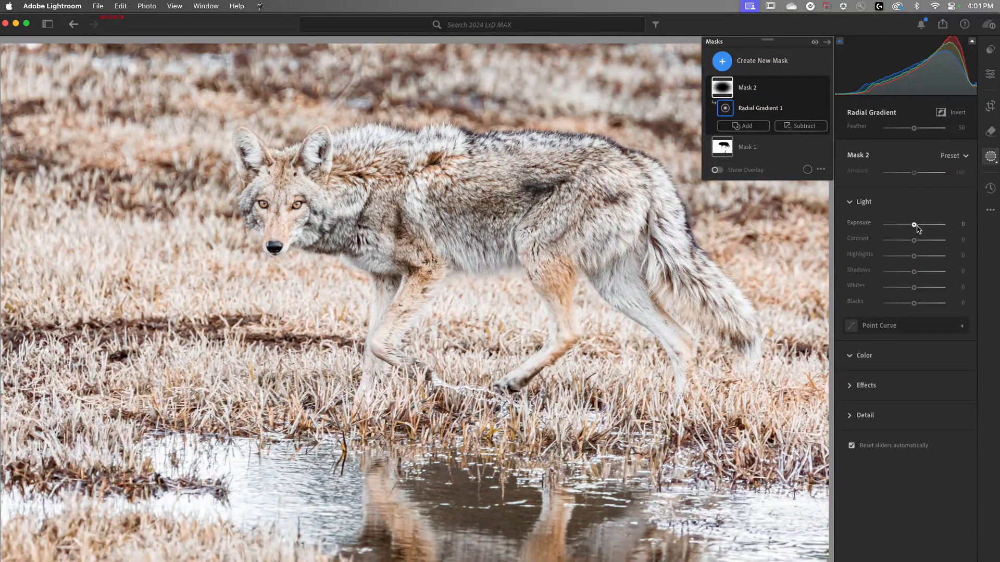
{"action": "mouse_move", "coordinate": [915, 227]}
{"action": "left_mouse_down"}
{"action": "mouse_move", "coordinate": [896, 233]}
{"action": "mouse_move", "coordinate": [906, 234]}
{"action": "left_mouse_up"}
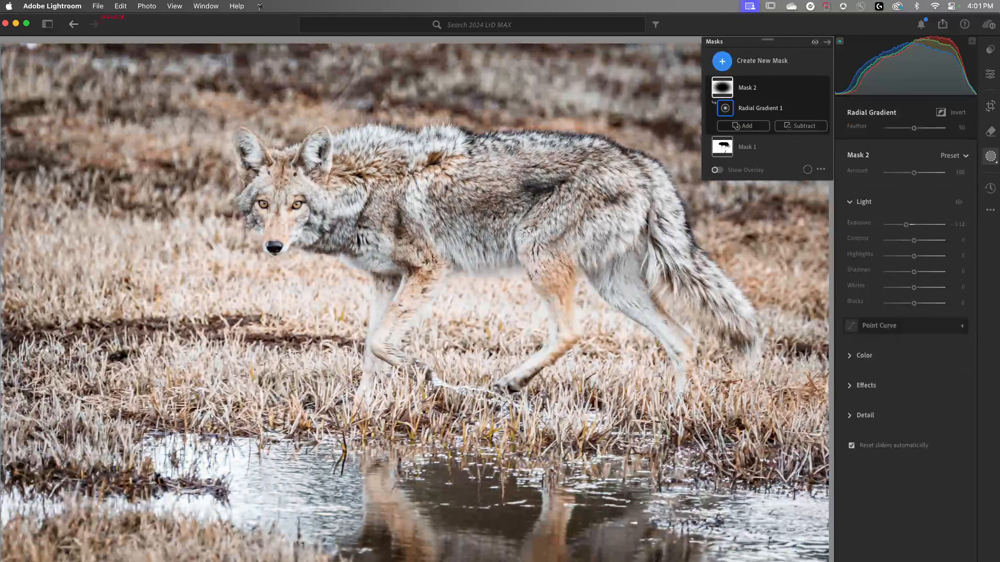
{"action": "key", "text": "slash"}
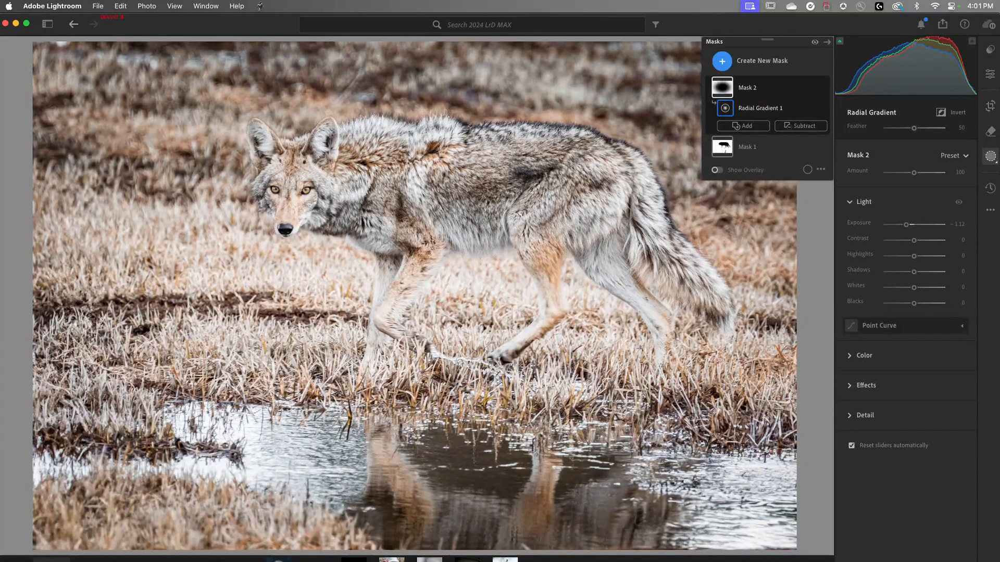
Switch to the photo of the two foxes, zoom in on the seated fox's face, and open the AI Denoise settings.
{"action": "key", "text": "Right"}
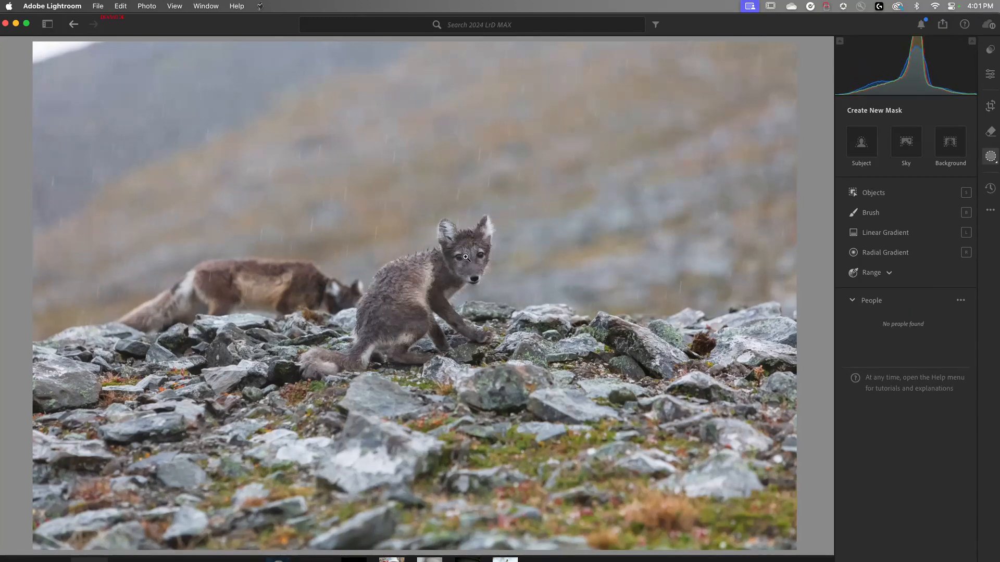
{"action": "left_click", "coordinate": [464, 258]}
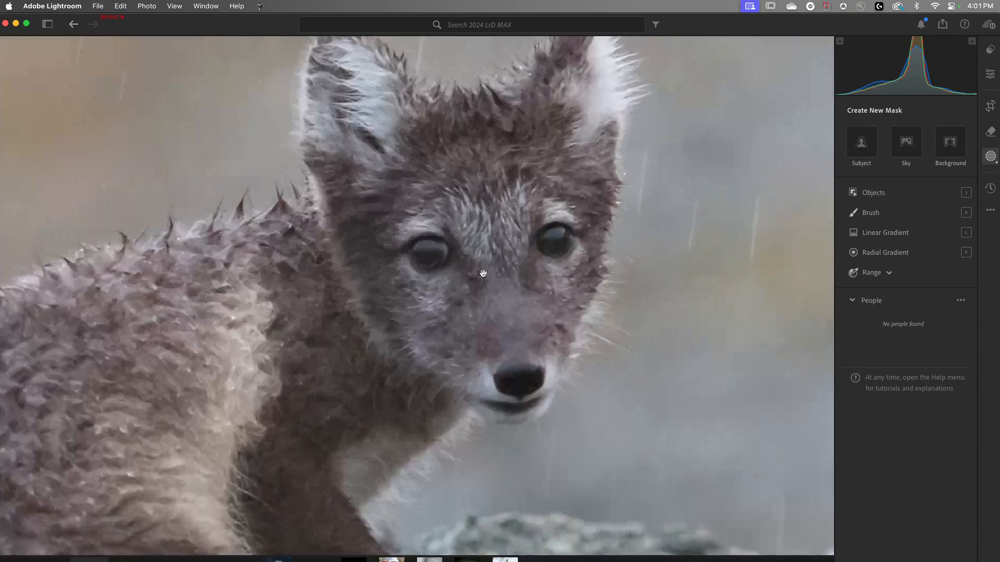
{"action": "left_click", "coordinate": [988, 75]}
{"action": "left_click", "coordinate": [861, 279]}
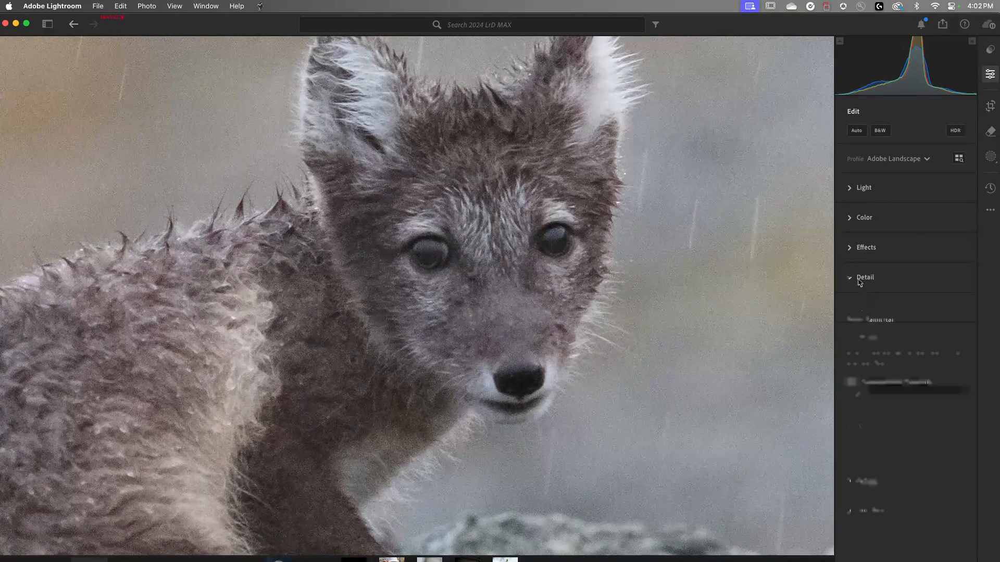
{"action": "left_click", "coordinate": [867, 337]}
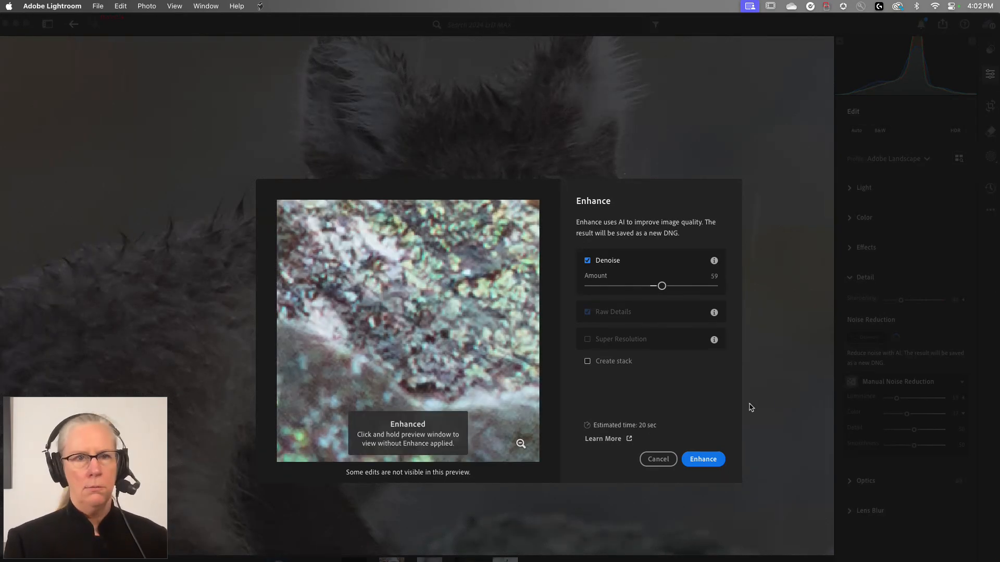
Preview Denoise on the seated fox's eye at amounts 48 and 60, cancel the enhancement, and return to the full photo.
{"action": "left_click", "coordinate": [520, 443]}
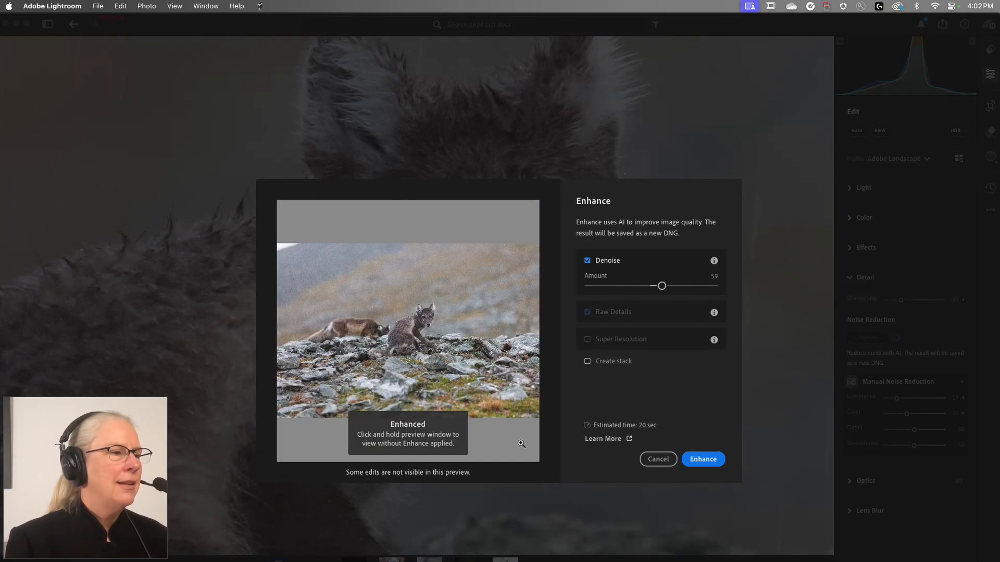
{"action": "left_click", "coordinate": [424, 315]}
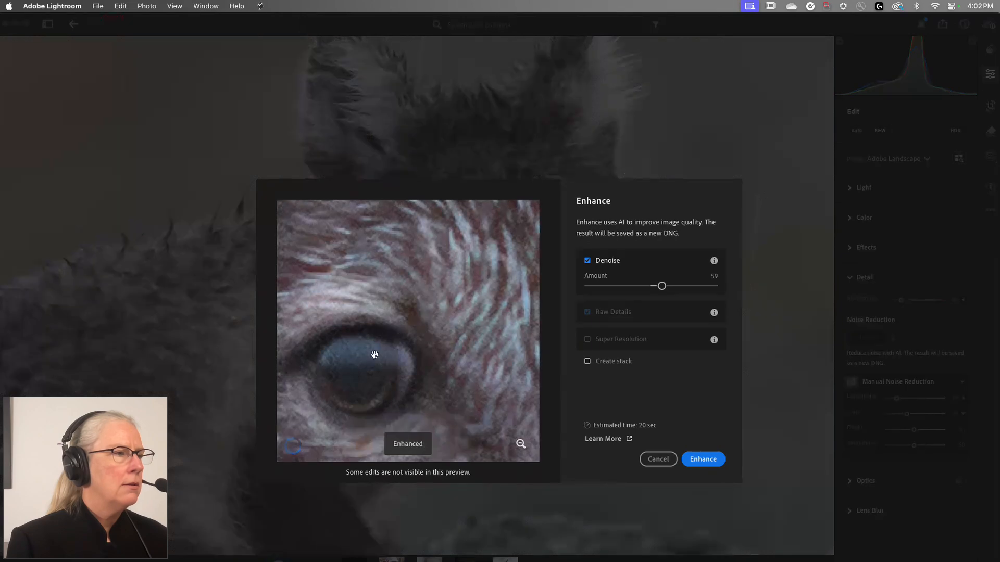
{"action": "mouse_move", "coordinate": [661, 285]}
{"action": "left_mouse_down"}
{"action": "mouse_move", "coordinate": [578, 288]}
{"action": "mouse_move", "coordinate": [653, 290]}
{"action": "left_mouse_up"}
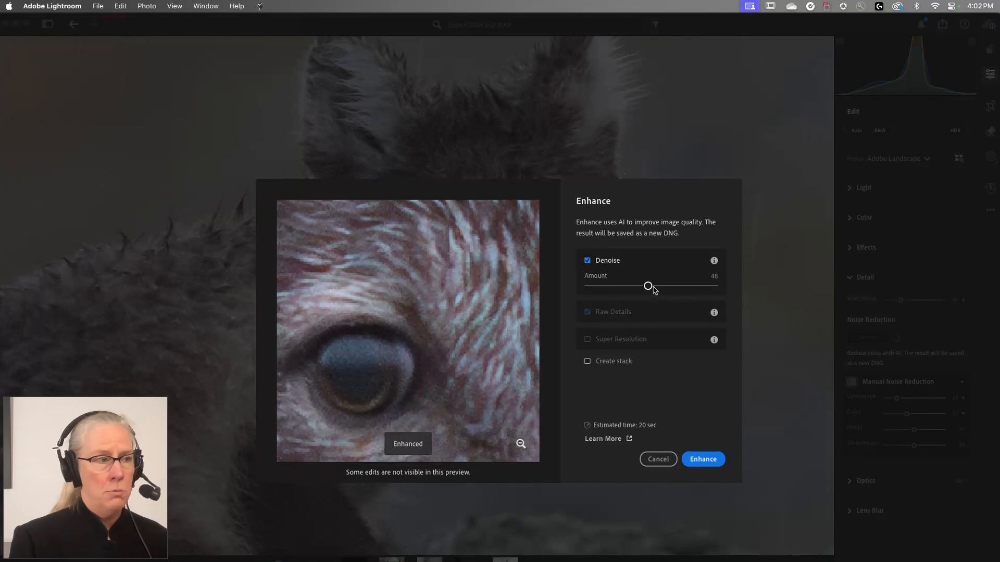
{"action": "mouse_move", "coordinate": [652, 287]}
{"action": "left_mouse_down"}
{"action": "mouse_move", "coordinate": [718, 295]}
{"action": "mouse_move", "coordinate": [664, 286]}
{"action": "left_mouse_up"}
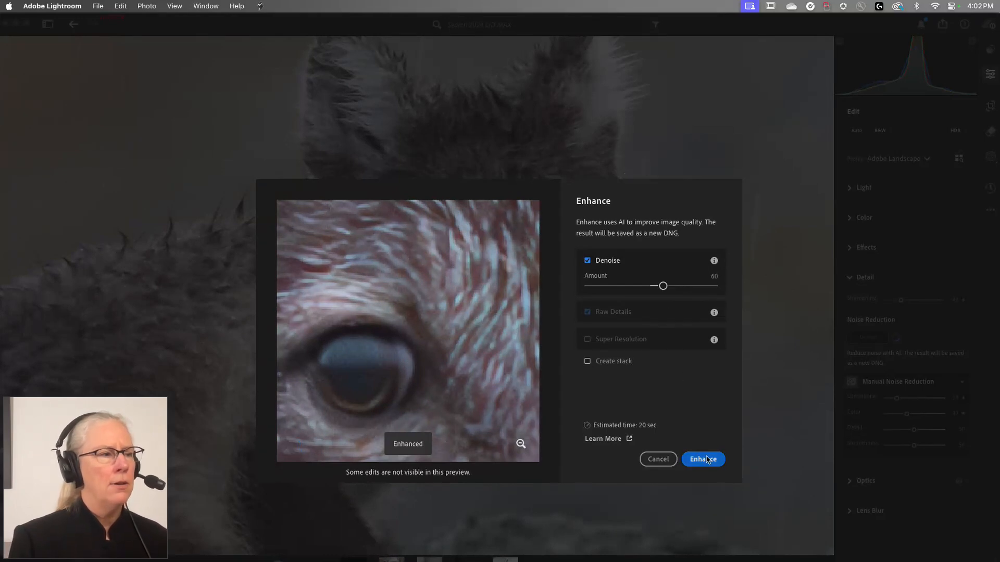
{"action": "left_click", "coordinate": [658, 459]}
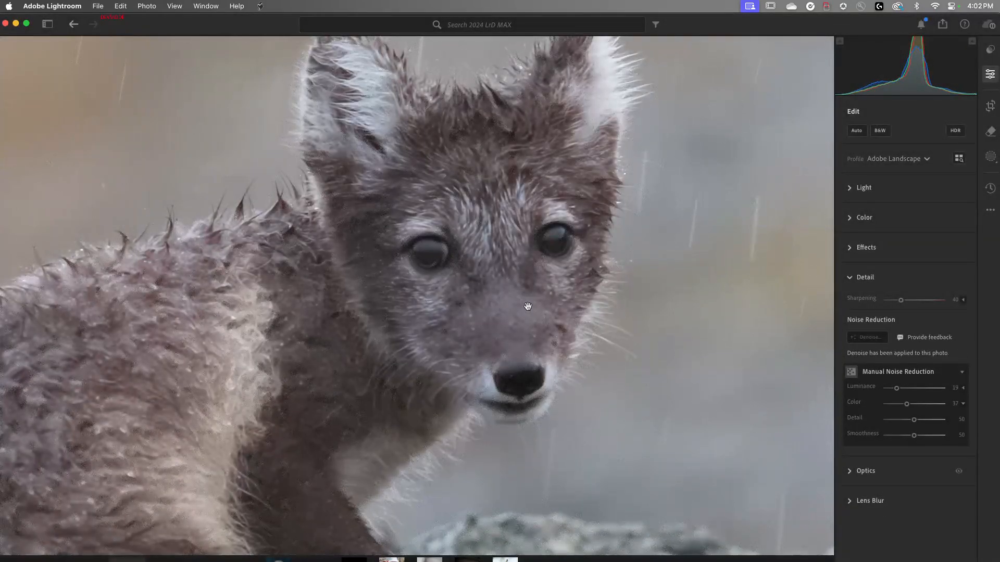
{"action": "left_click", "coordinate": [588, 325]}
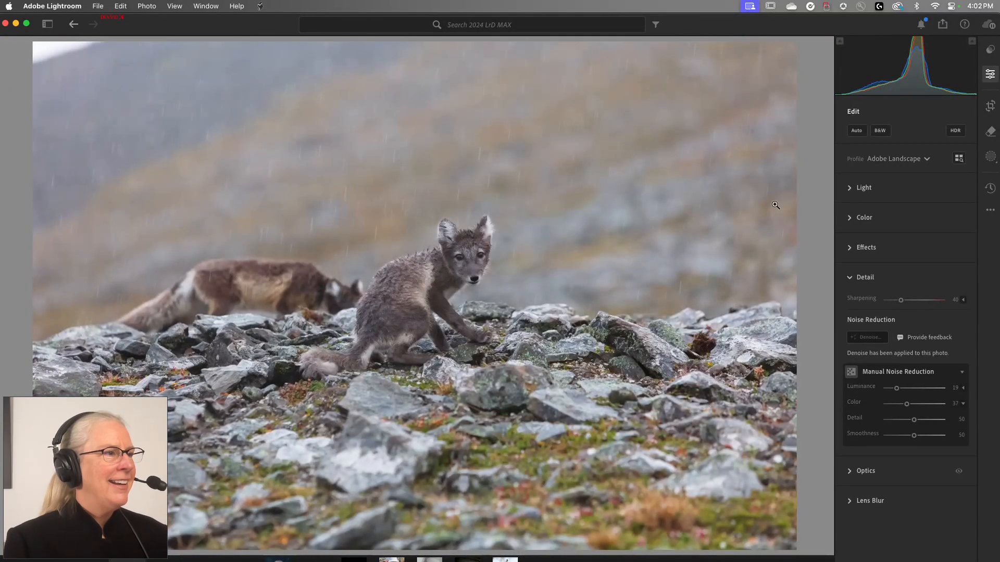
Remove the second fox behind the seated one with generative AI and choose variation 3 of 3.
{"action": "left_click", "coordinate": [990, 134]}
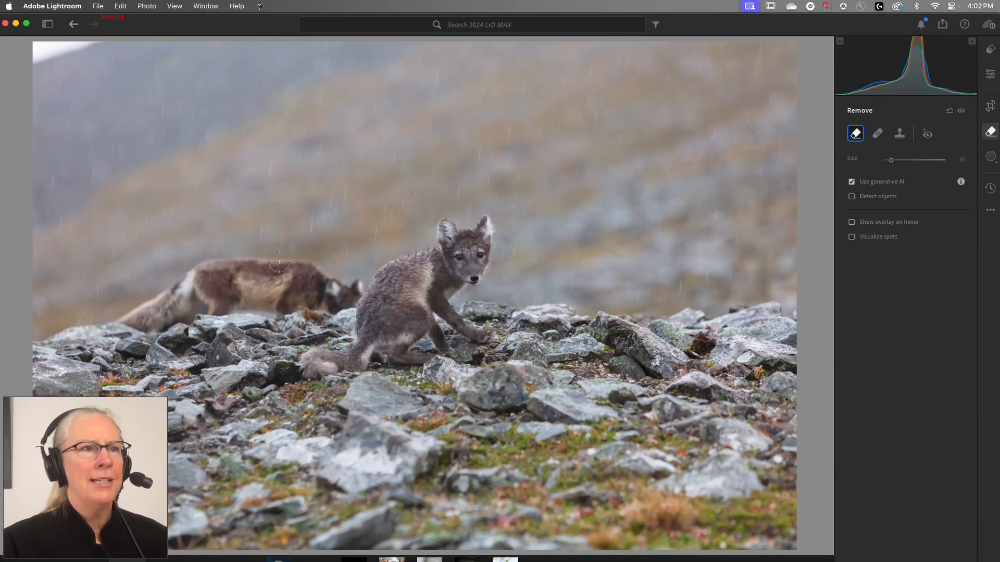
{"action": "mouse_move", "coordinate": [297, 269]}
{"action": "left_mouse_down"}
{"action": "mouse_move", "coordinate": [358, 287]}
{"action": "mouse_move", "coordinate": [317, 313]}
{"action": "mouse_move", "coordinate": [120, 326]}
{"action": "mouse_move", "coordinate": [232, 260]}
{"action": "mouse_move", "coordinate": [309, 271]}
{"action": "mouse_move", "coordinate": [333, 289]}
{"action": "mouse_move", "coordinate": [242, 287]}
{"action": "mouse_move", "coordinate": [161, 311]}
{"action": "left_mouse_up"}
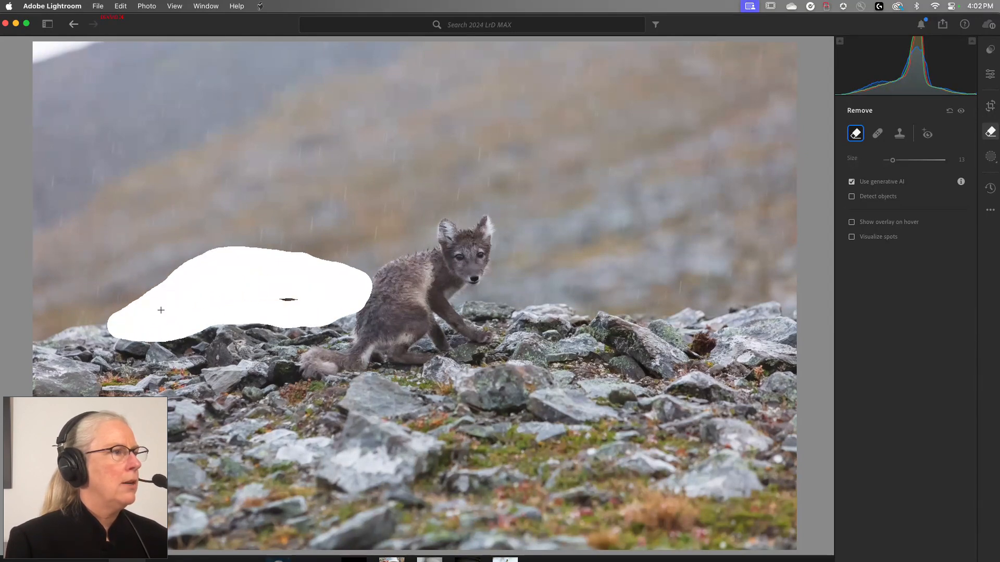
{"action": "left_click_drag", "start_coordinate": [216, 284], "coordinate": [216, 283]}
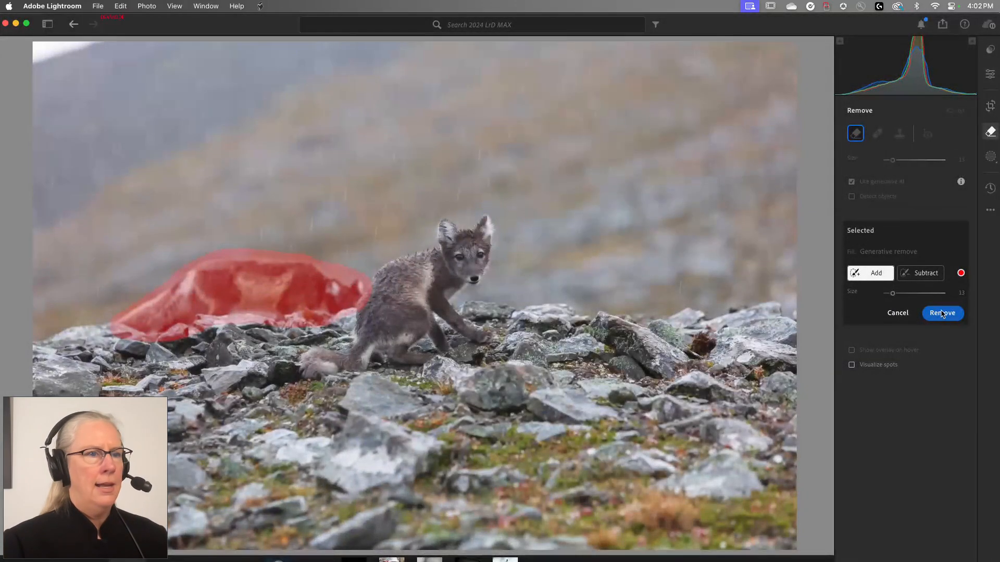
{"action": "left_click", "coordinate": [942, 313]}
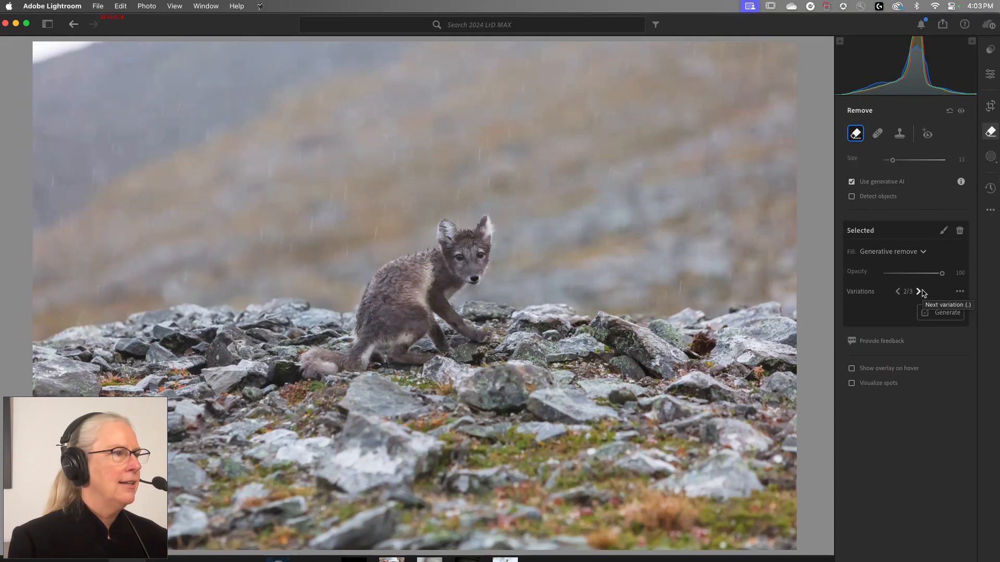
{"action": "left_click", "coordinate": [920, 293]}
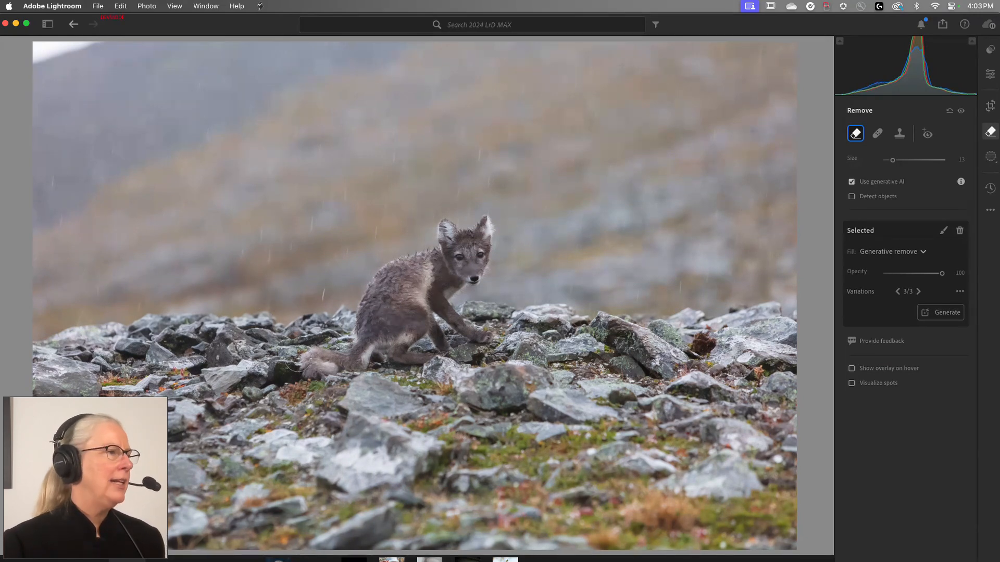
Crop the photo tighter at a 3 x 2 aspect, placing the seated fox in the lower-left part of the frame.
{"action": "key", "text": "c"}
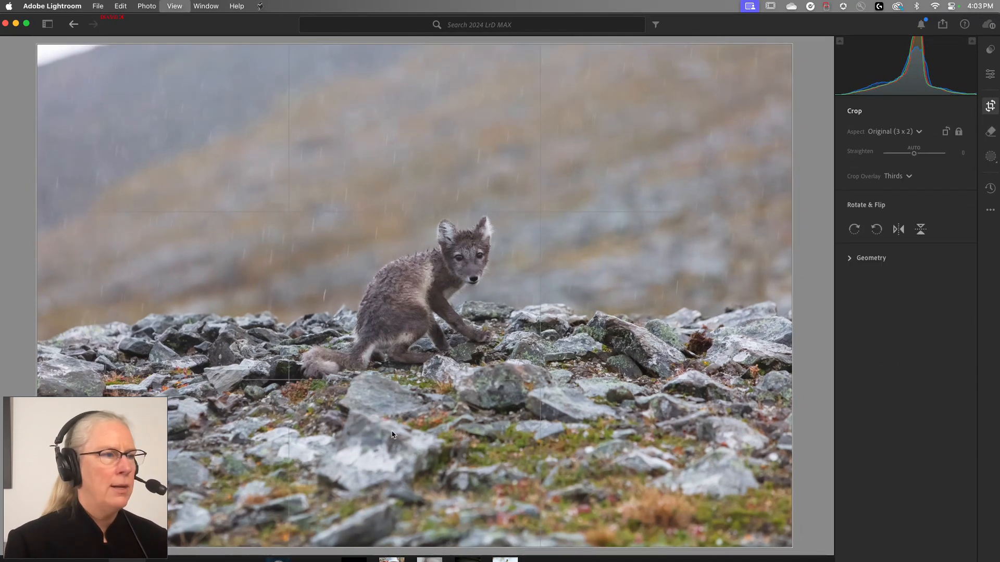
{"action": "left_click_drag", "start_coordinate": [37, 548], "coordinate": [135, 481]}
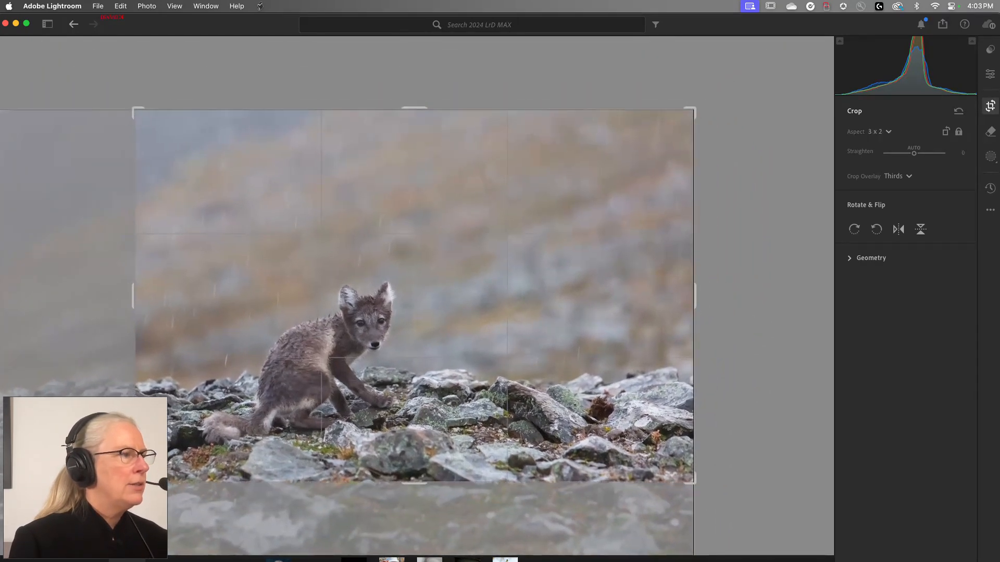
{"action": "left_click_drag", "start_coordinate": [296, 389], "coordinate": [305, 385]}
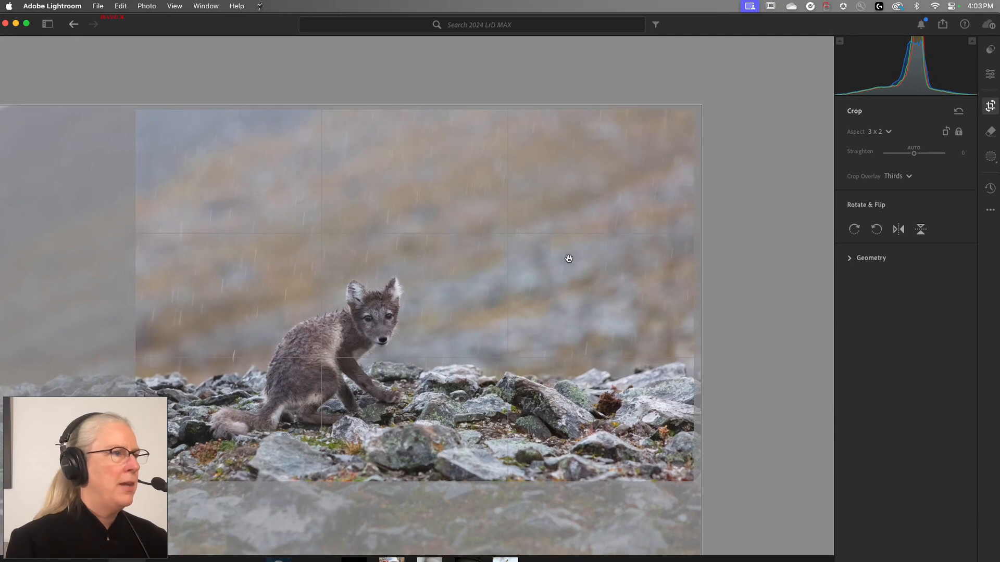
{"action": "key", "text": "Return"}
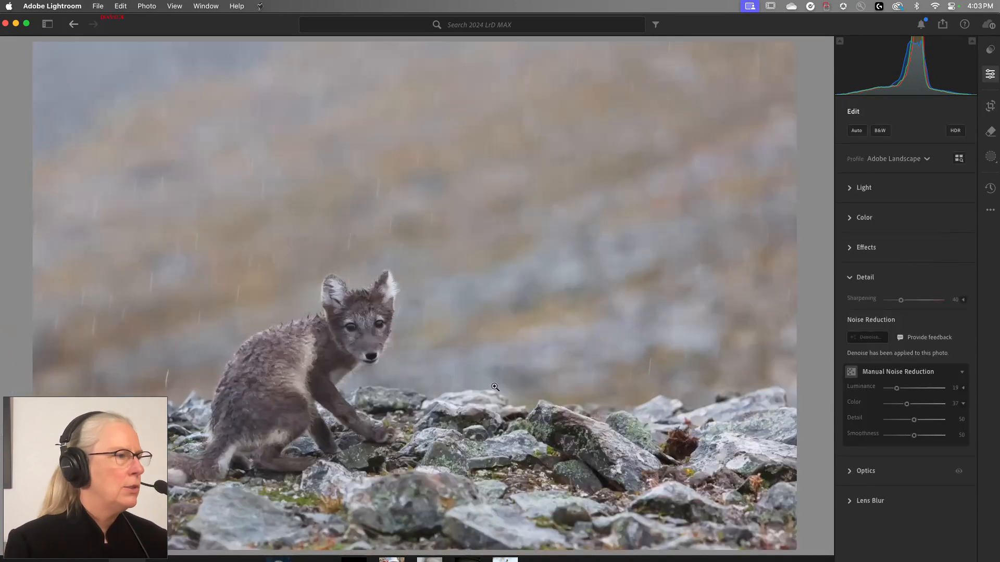
With a size 10 brush, generatively remove the reddish plant among the rocks, the patch below the front paws, and the dark rock beside the tail.
{"action": "left_click", "coordinate": [990, 132]}
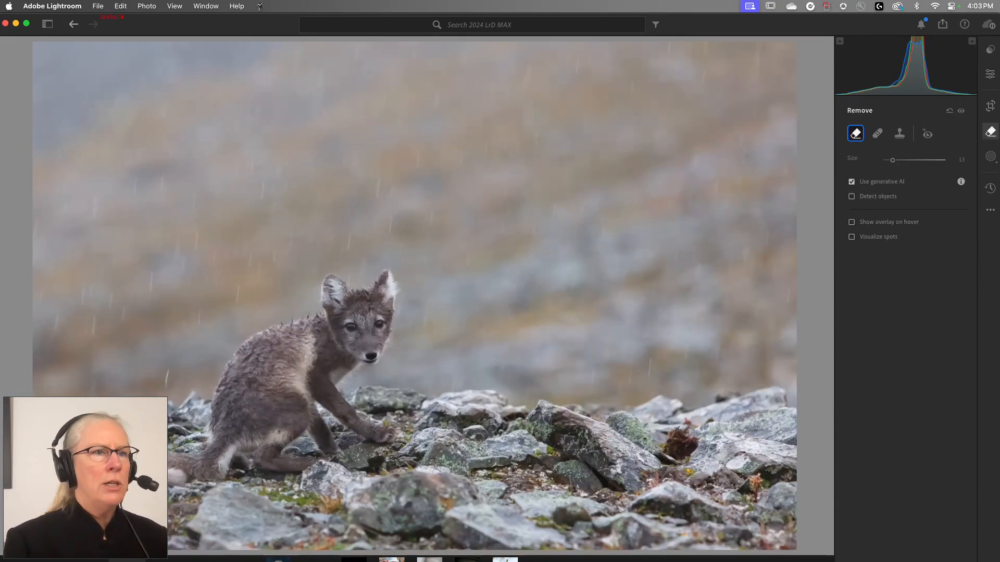
{"action": "key", "text": "bracketleft"}
{"action": "mouse_move", "coordinate": [689, 424]}
{"action": "left_mouse_down"}
{"action": "mouse_move", "coordinate": [668, 450]}
{"action": "mouse_move", "coordinate": [688, 438]}
{"action": "left_mouse_up"}
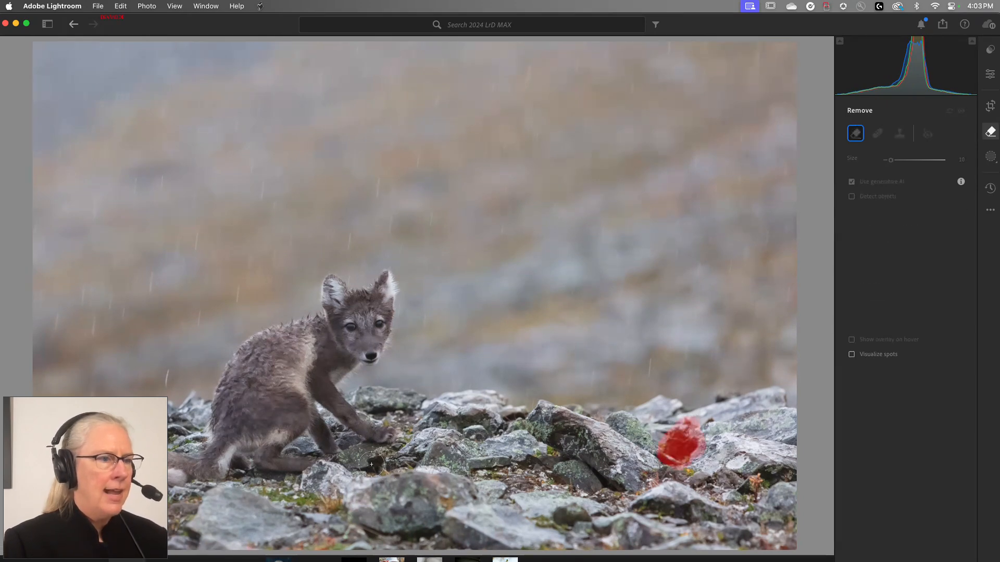
{"action": "left_click_drag", "start_coordinate": [361, 479], "coordinate": [377, 463]}
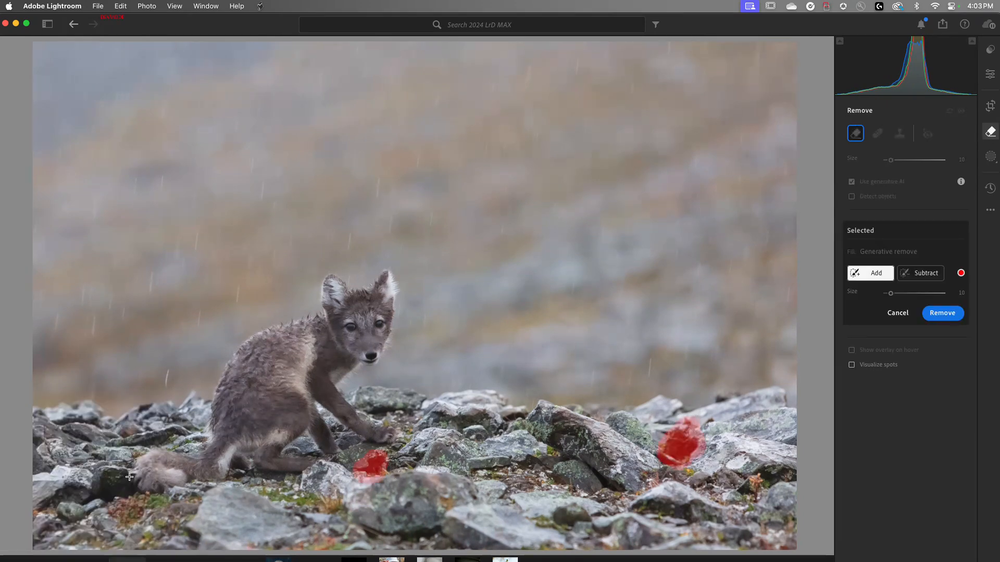
{"action": "mouse_move", "coordinate": [105, 474]}
{"action": "left_mouse_down"}
{"action": "mouse_move", "coordinate": [92, 500]}
{"action": "mouse_move", "coordinate": [128, 486]}
{"action": "left_mouse_up"}
{"action": "left_click", "coordinate": [943, 315]}
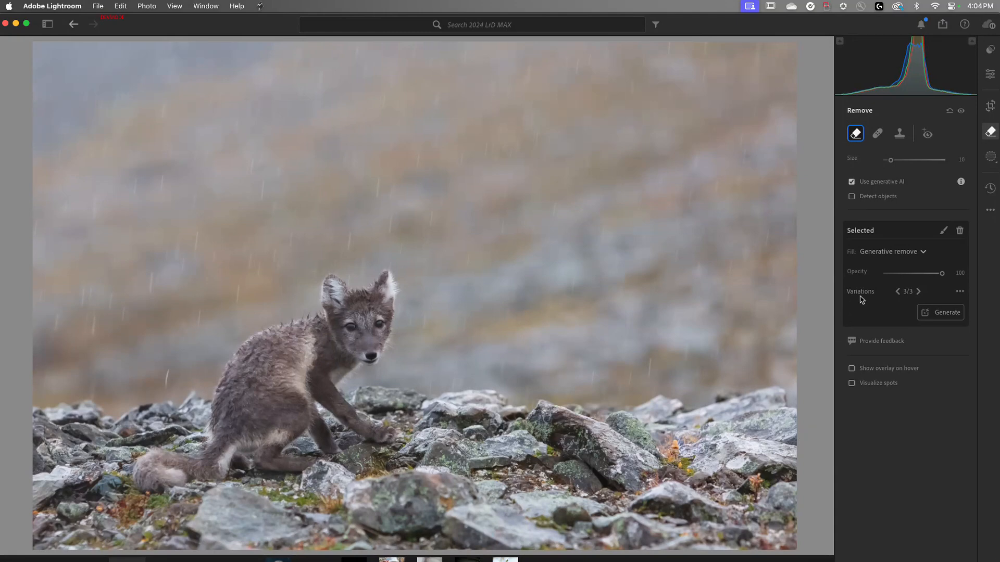
Show the removal overlays, select the removed area beside the fox's tail, switch its generated fill to variation 3 of 3, and hide the overlays.
{"action": "key", "text": "h"}
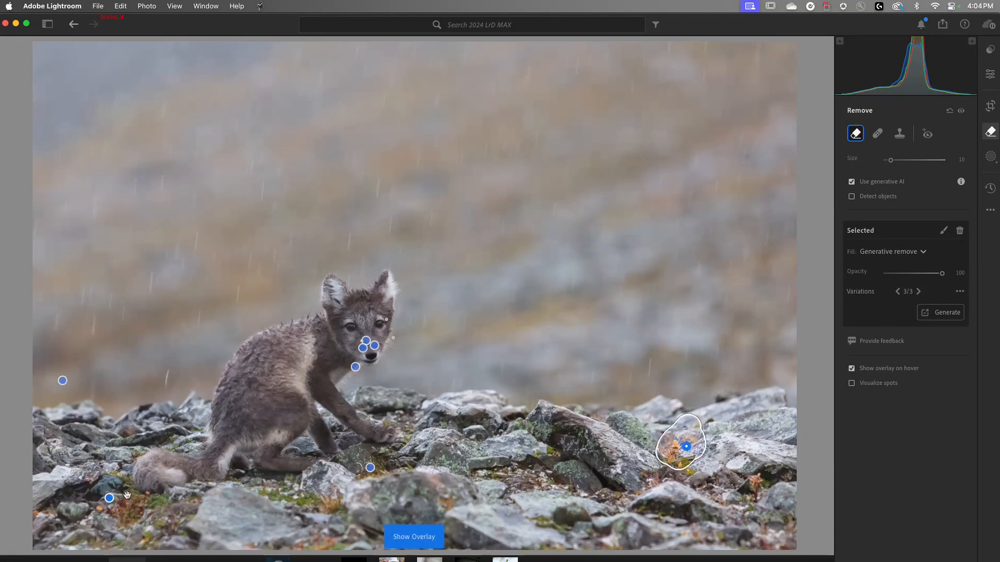
{"action": "left_click", "coordinate": [111, 499]}
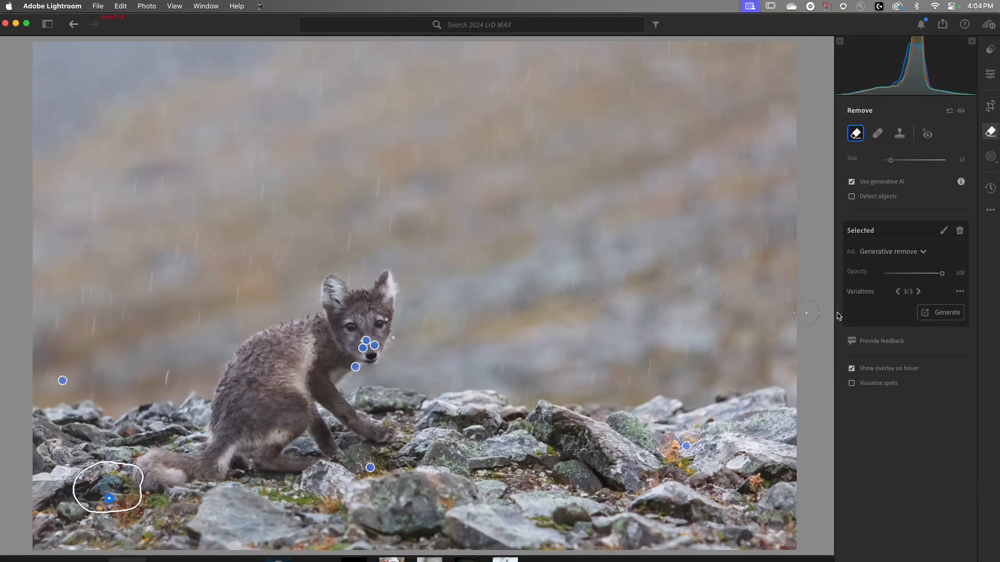
{"action": "left_click", "coordinate": [917, 292]}
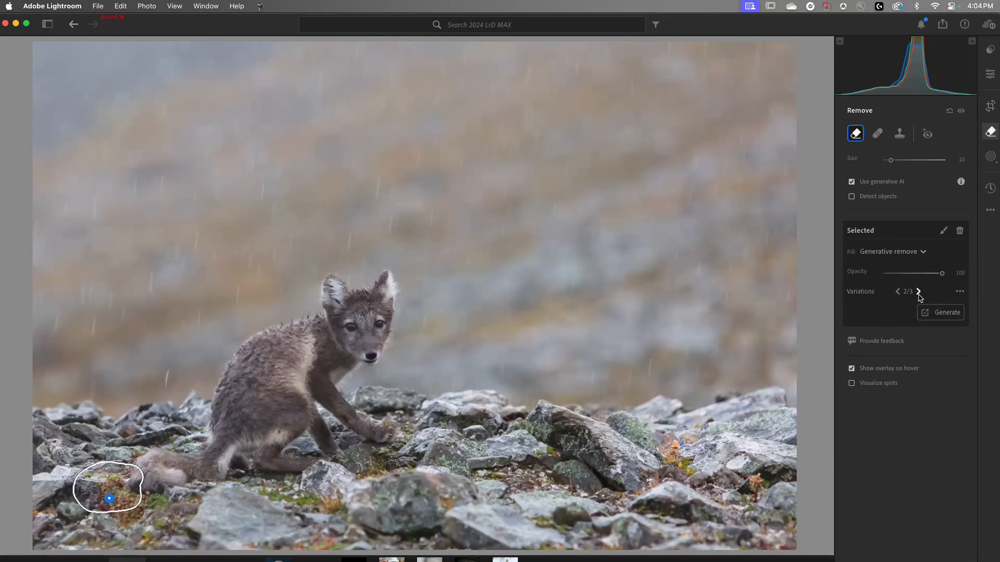
{"action": "key", "text": "h"}
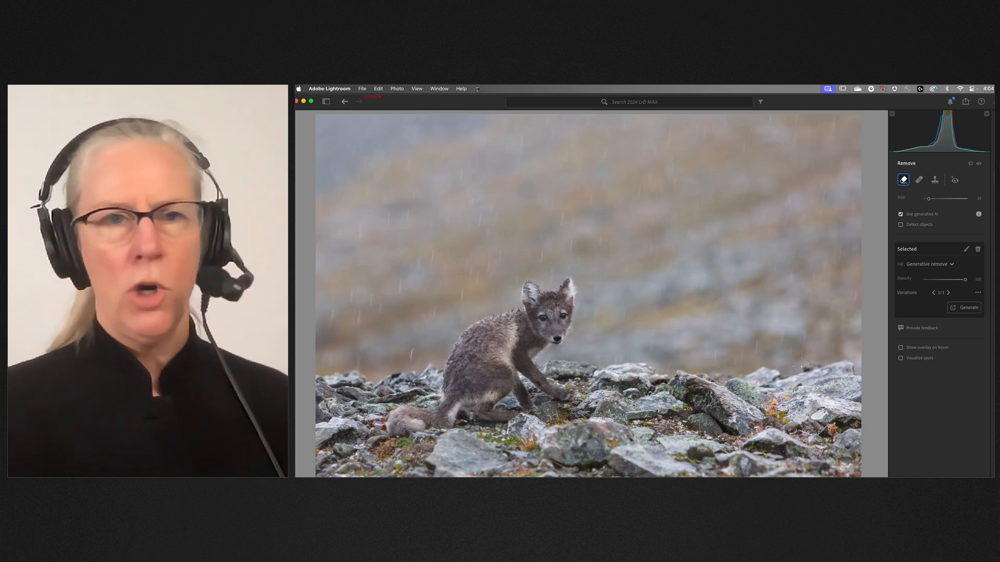
Check the fox's fur up close, then create an object mask that encloses the whole seated fox from ears to tail.
{"action": "key", "text": "space"}
{"action": "left_click", "coordinate": [520, 327]}
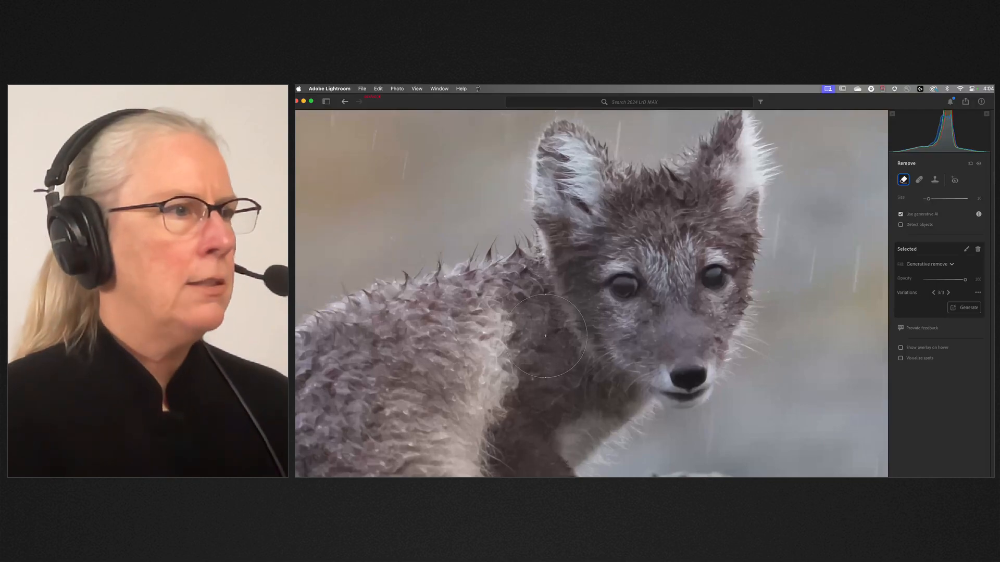
{"action": "left_click", "coordinate": [519, 327]}
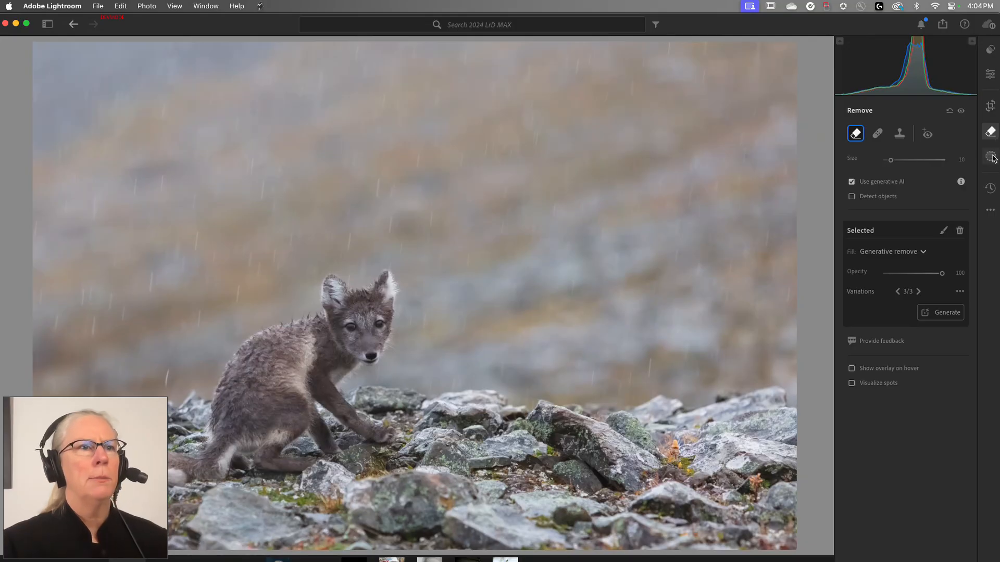
{"action": "left_click", "coordinate": [992, 196]}
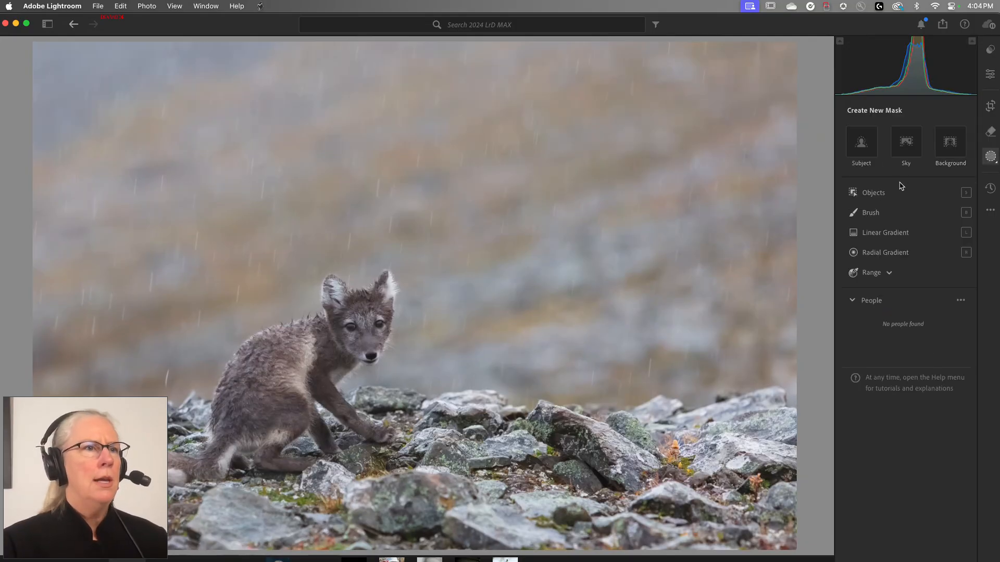
{"action": "left_click", "coordinate": [880, 194]}
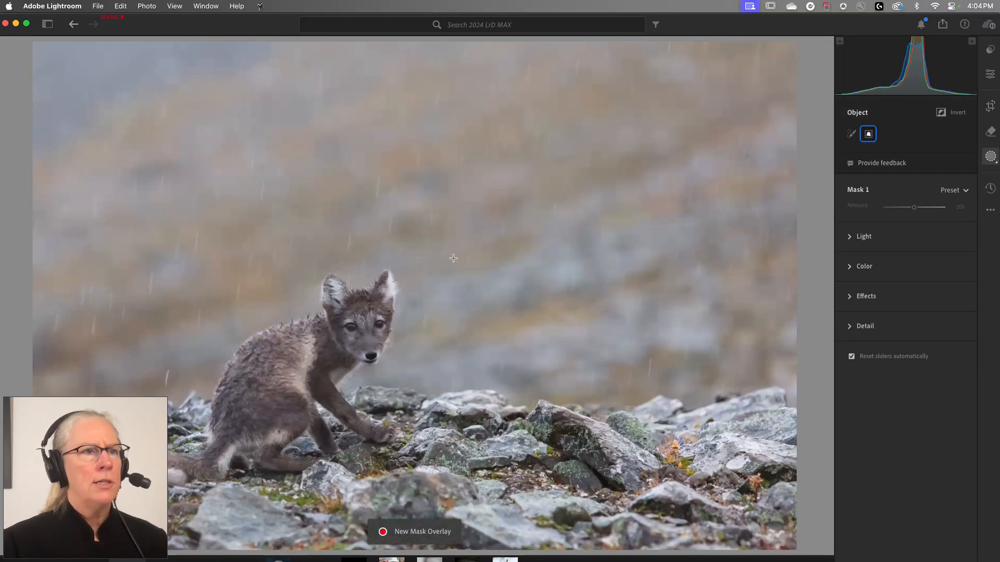
{"action": "left_click_drag", "start_coordinate": [404, 258], "coordinate": [124, 504]}
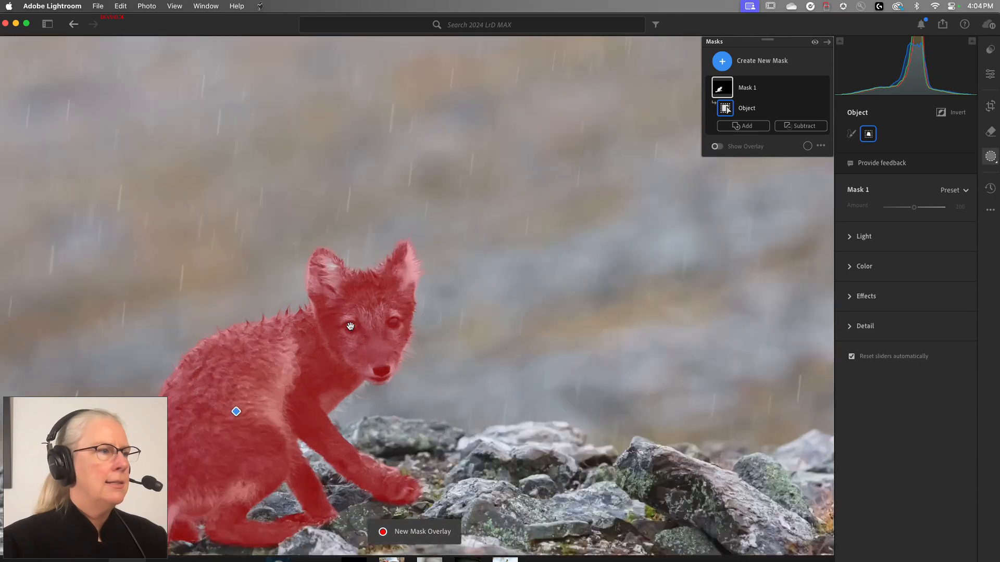
Bring out the fox's fur in the object mask by setting Texture to +58 and Clarity to +35.
{"action": "left_click", "coordinate": [350, 327]}
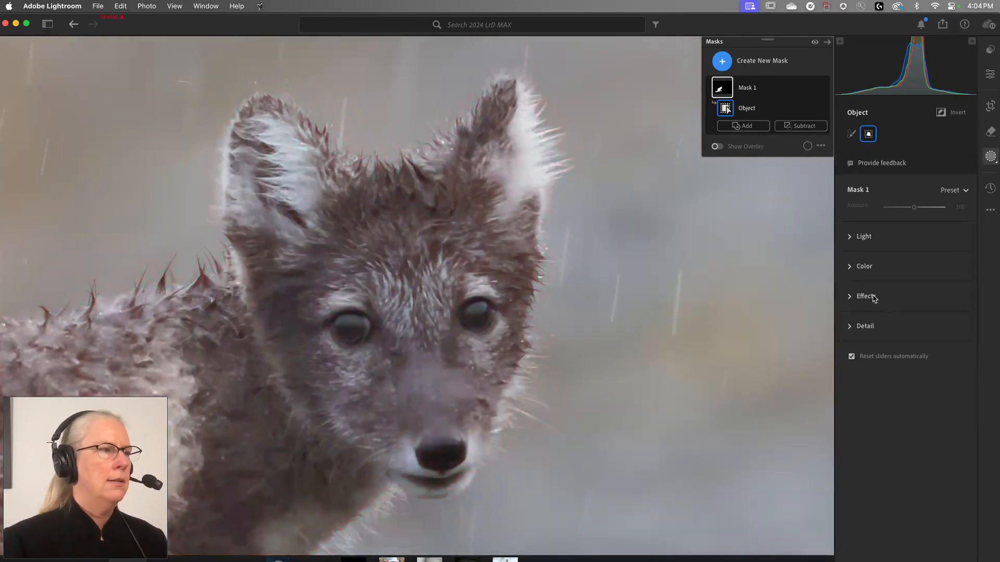
{"action": "left_click", "coordinate": [866, 296]}
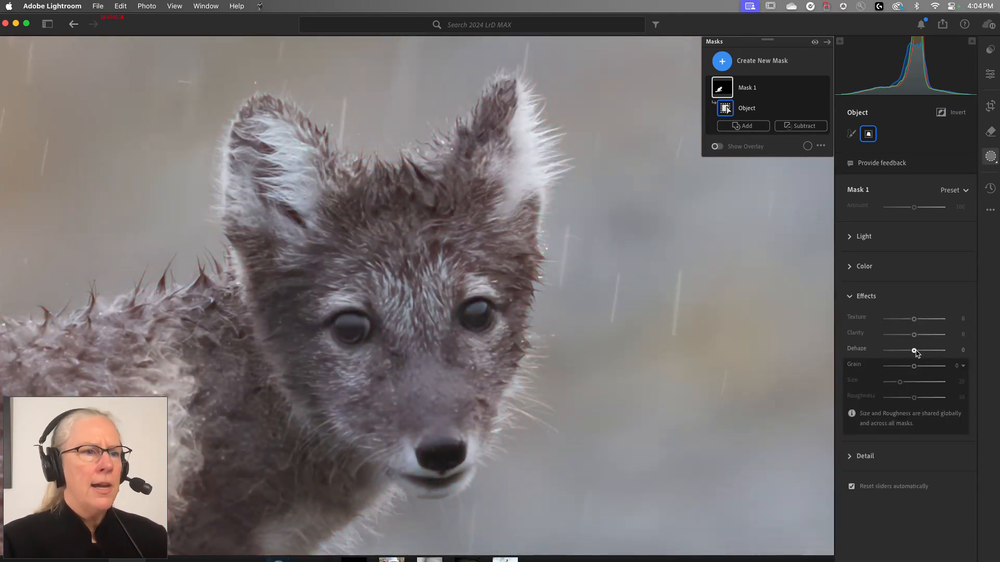
{"action": "mouse_move", "coordinate": [914, 318]}
{"action": "left_mouse_down"}
{"action": "mouse_move", "coordinate": [931, 319]}
{"action": "mouse_move", "coordinate": [924, 338]}
{"action": "mouse_move", "coordinate": [928, 320]}
{"action": "left_mouse_up"}
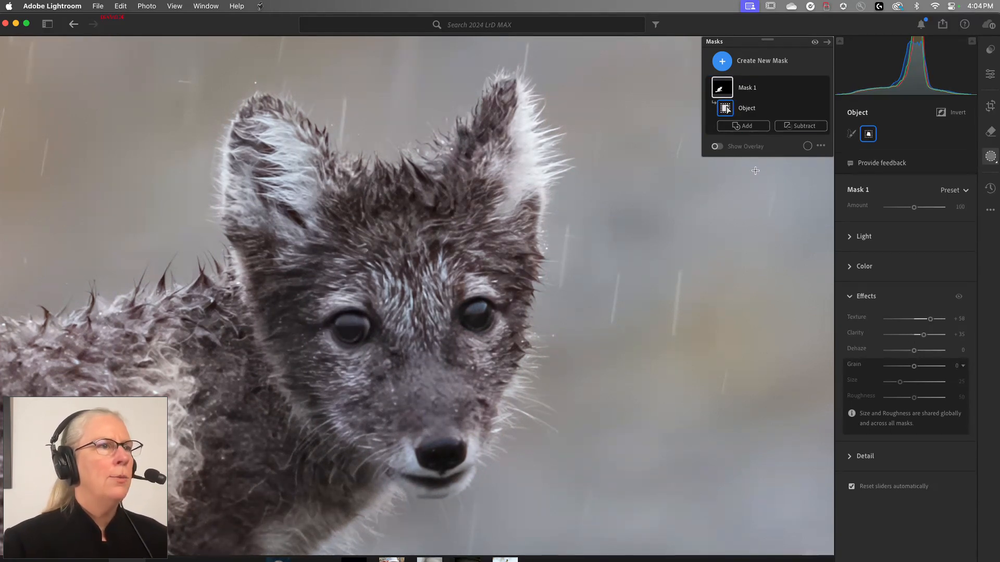
Add a brush mask and paint the lower part of both fox eyes with a size 1.0 brush.
{"action": "left_click", "coordinate": [721, 62]}
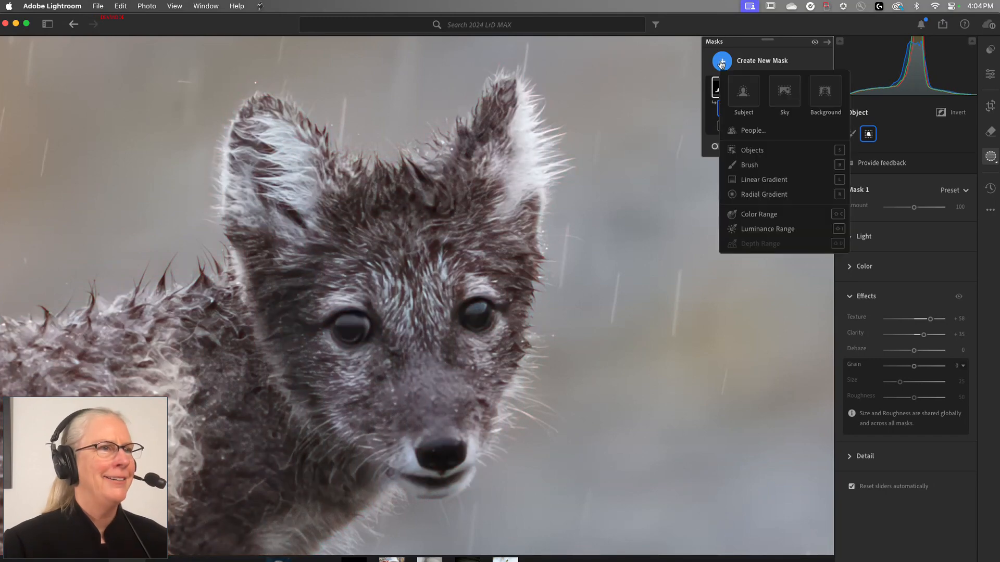
{"action": "left_click", "coordinate": [748, 164]}
{"action": "scroll", "coordinate": [390, 329], "scroll_direction": "down", "scroll_amount": 5}
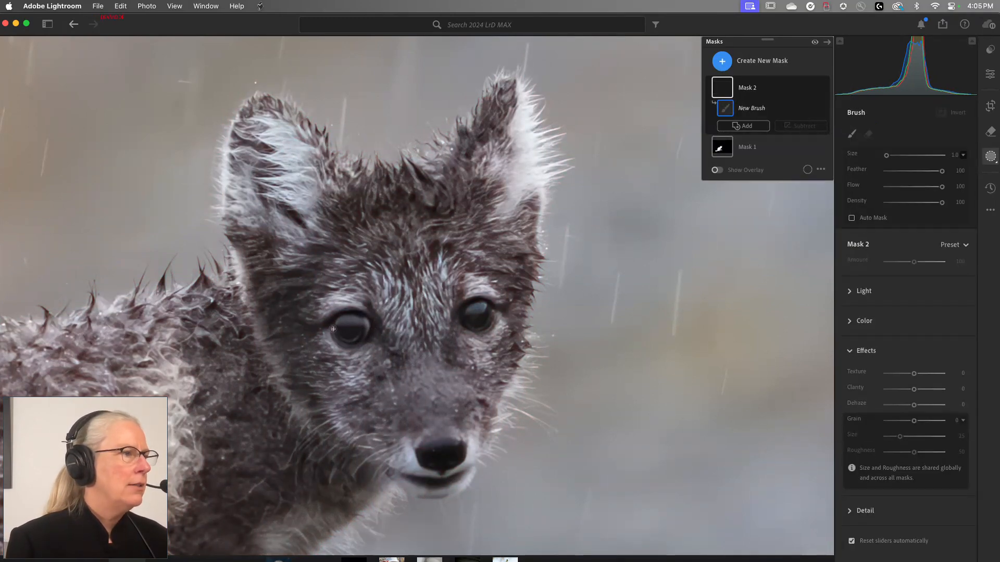
{"action": "mouse_move", "coordinate": [334, 329]}
{"action": "left_mouse_down"}
{"action": "mouse_move", "coordinate": [357, 338]}
{"action": "mouse_move", "coordinate": [361, 329]}
{"action": "left_mouse_up"}
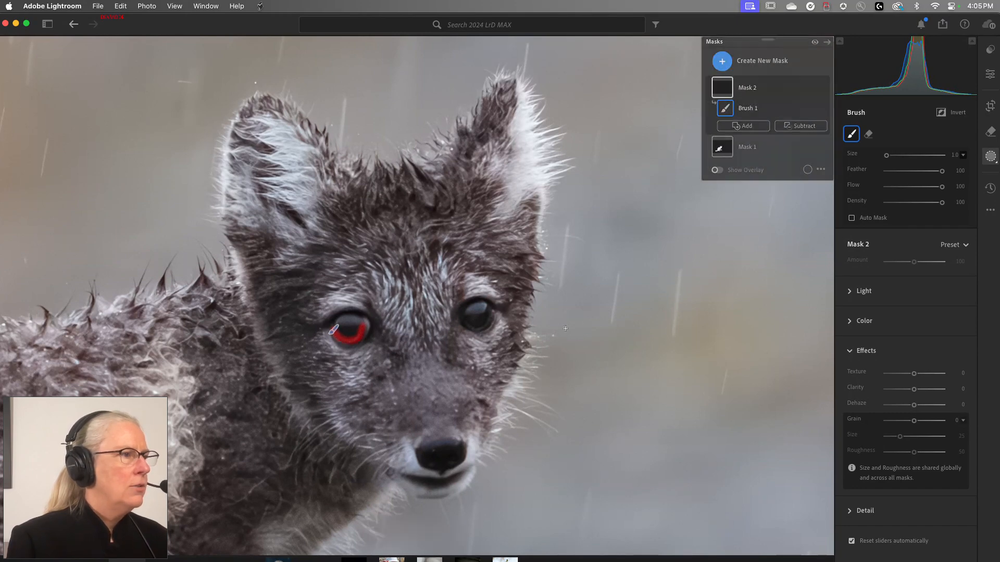
{"action": "left_click_drag", "start_coordinate": [463, 321], "coordinate": [488, 326]}
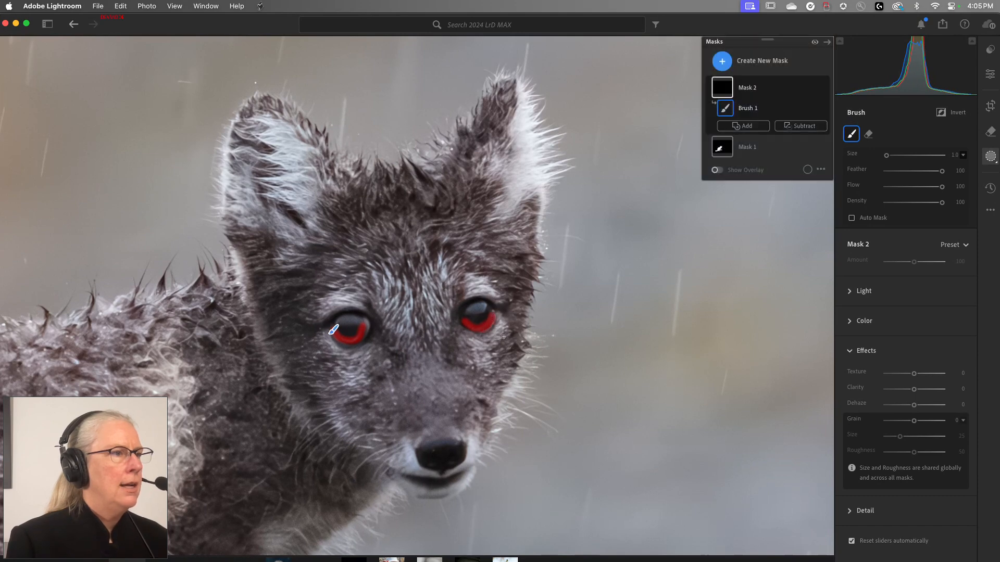
Tint the painted eye mask with a warm orange-brown color.
{"action": "left_click", "coordinate": [864, 321]}
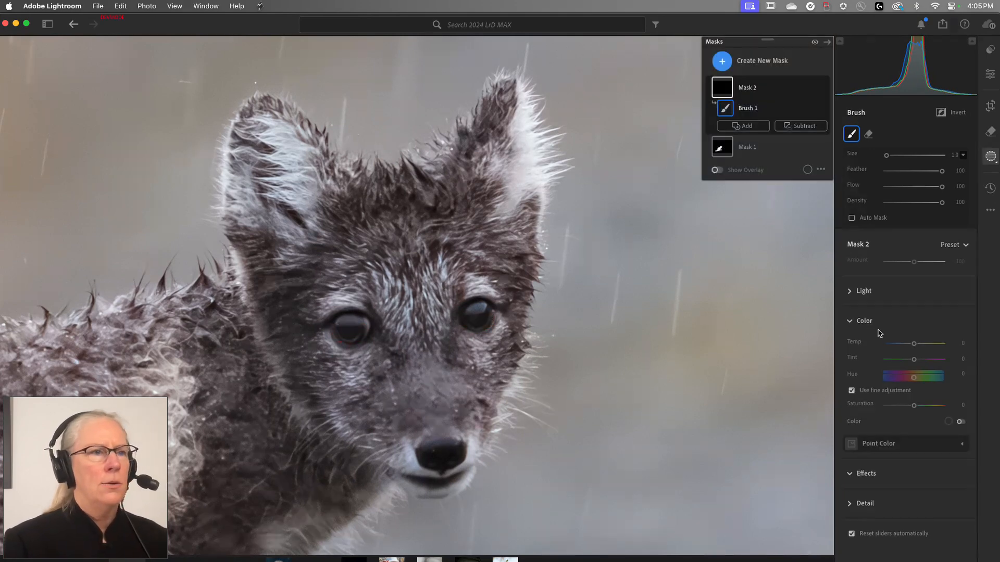
{"action": "left_click", "coordinate": [949, 422]}
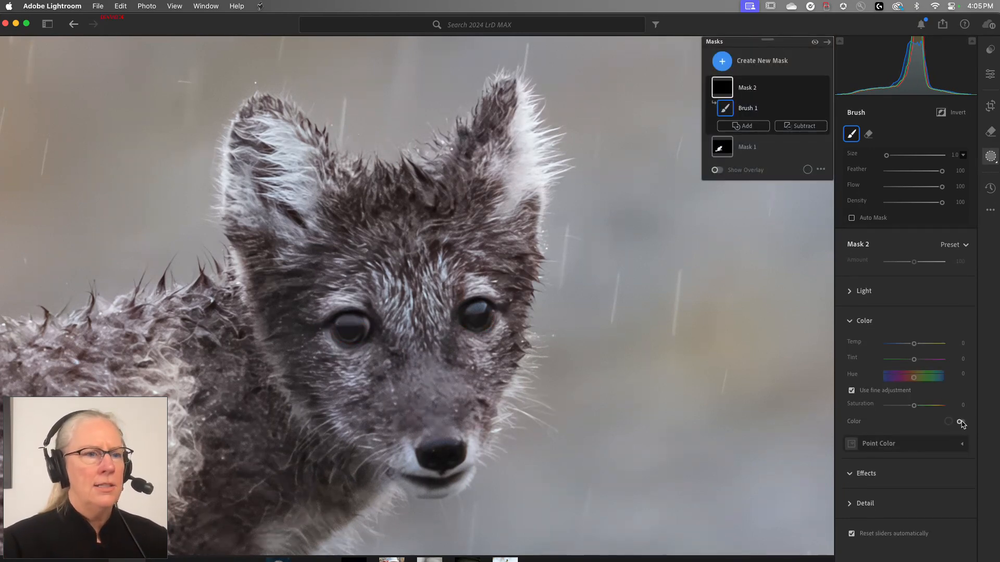
{"action": "left_click_drag", "start_coordinate": [854, 448], "coordinate": [860, 449]}
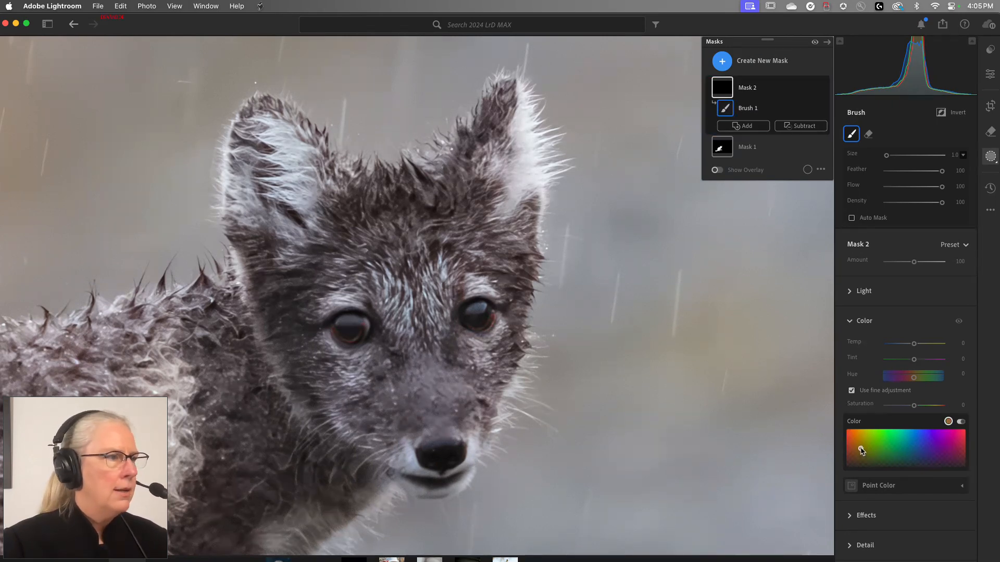
Duplicate and invert the fox's object mask, then warm the surroundings by raising the inverted mask's Temp to about +8.
{"action": "left_click", "coordinate": [770, 149]}
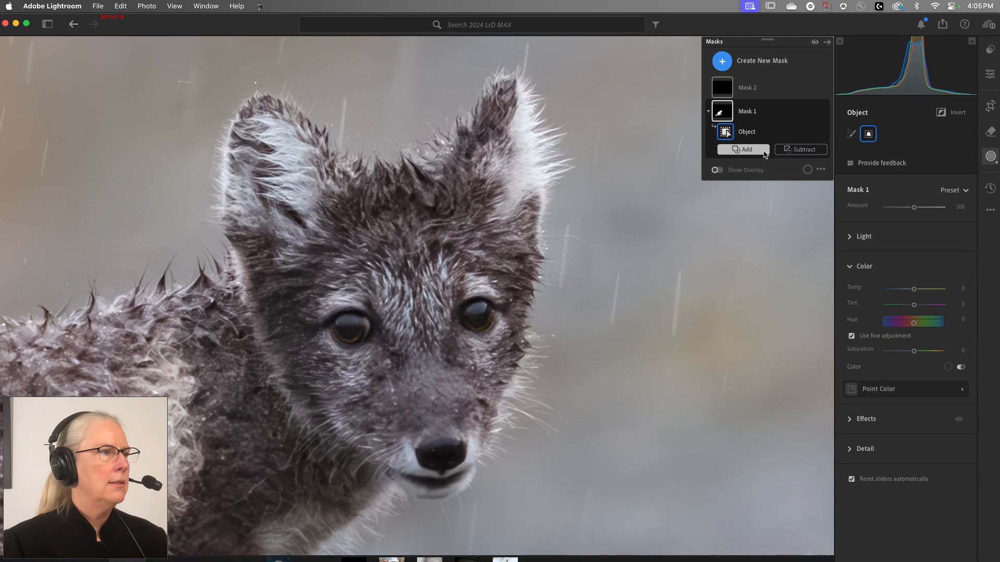
{"action": "left_click", "coordinate": [649, 255]}
{"action": "mouse_move", "coordinate": [729, 107]}
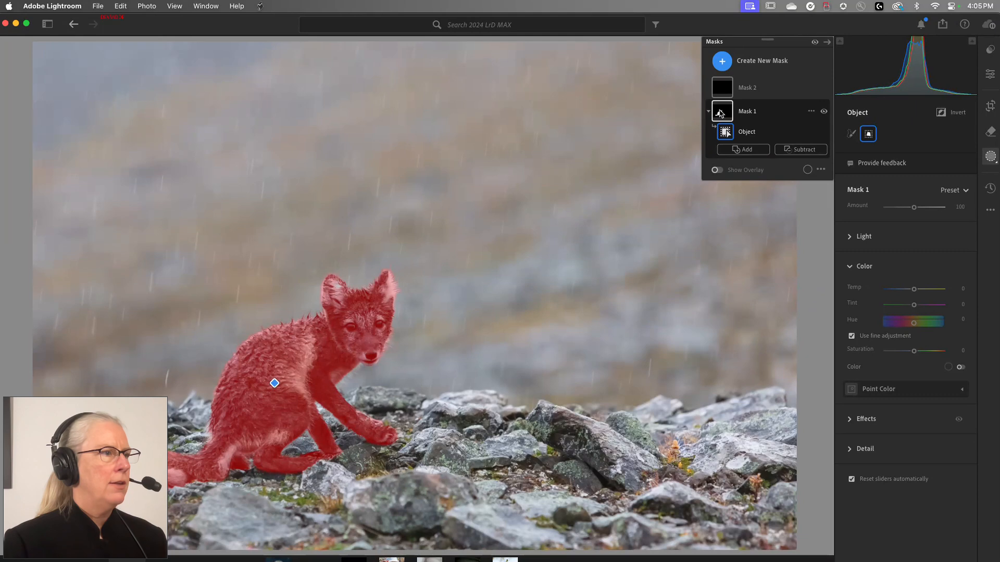
{"action": "left_click", "coordinate": [811, 111]}
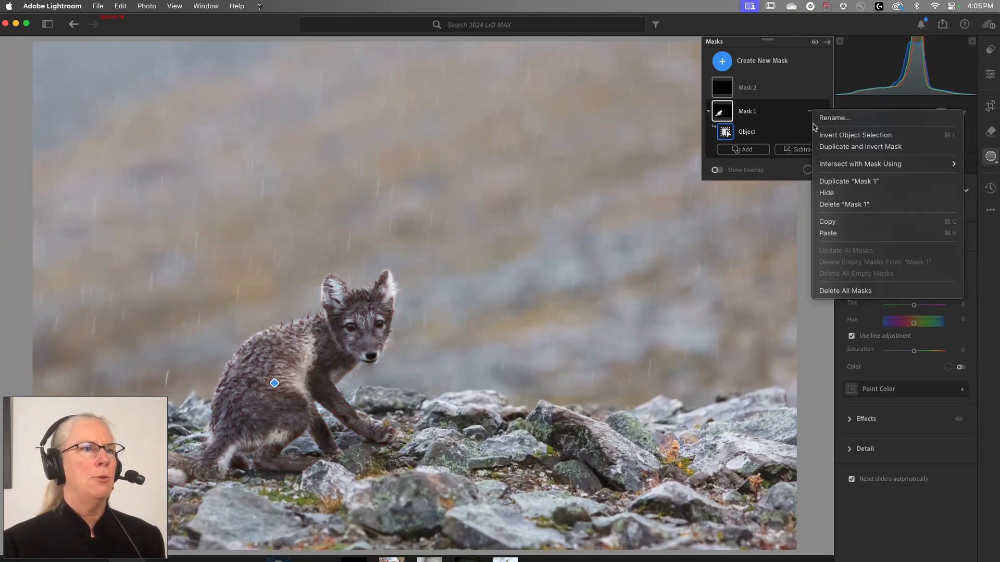
{"action": "left_click", "coordinate": [821, 147]}
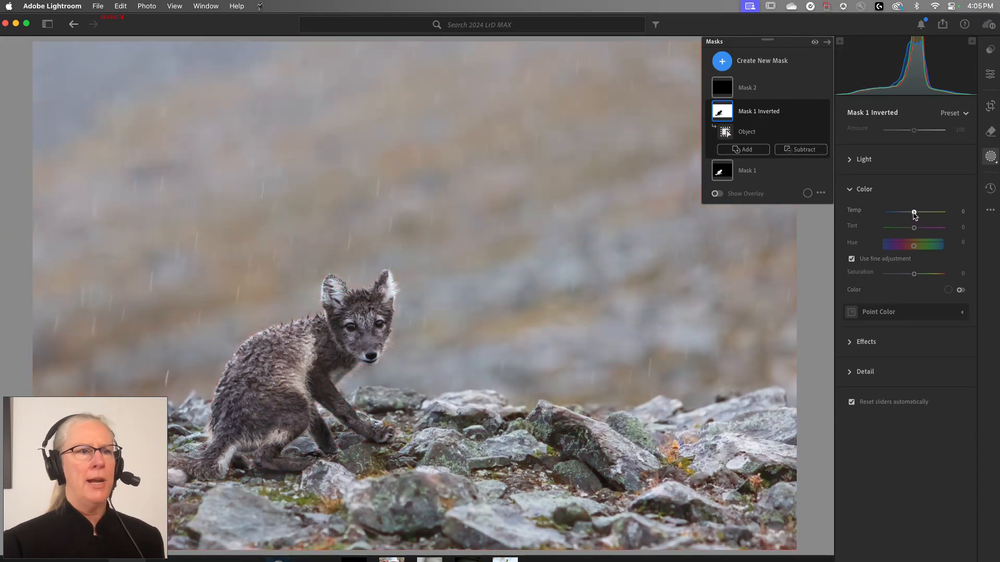
{"action": "left_click_drag", "start_coordinate": [913, 214], "coordinate": [914, 214]}
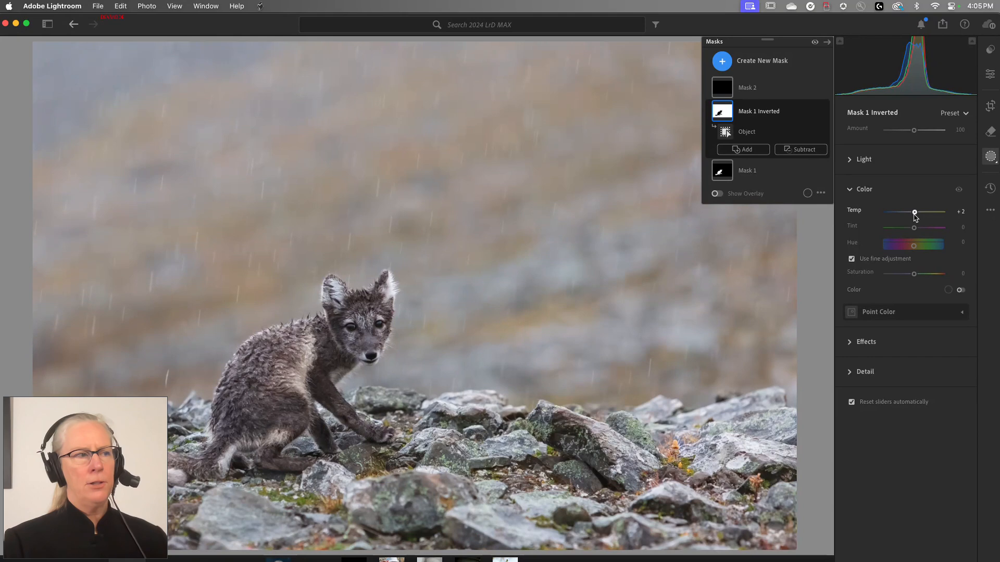
{"action": "left_click_drag", "start_coordinate": [916, 216], "coordinate": [916, 217]}
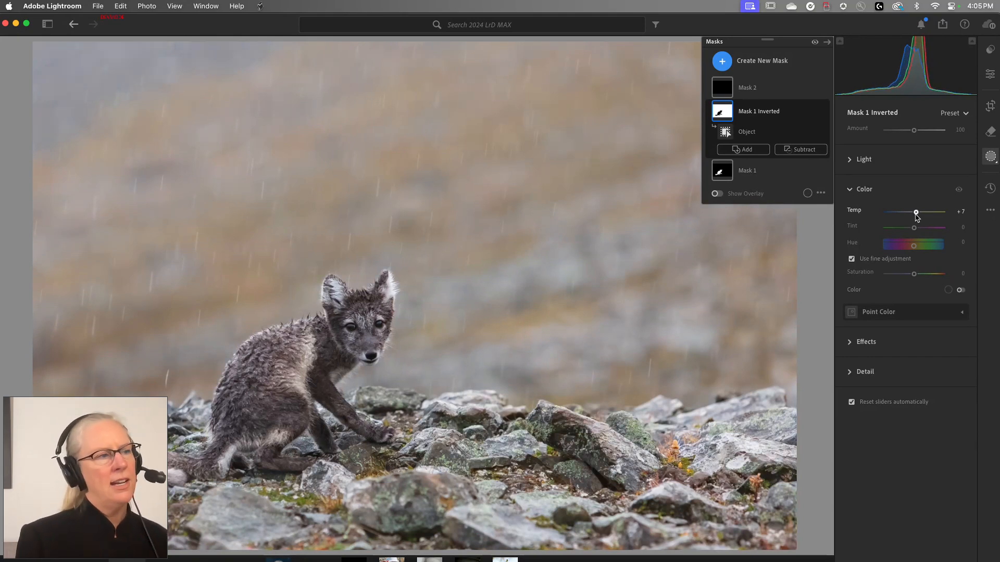
Add a radial gradient mask centered on the seated fox and extending beyond its body on all sides.
{"action": "left_click", "coordinate": [722, 60]}
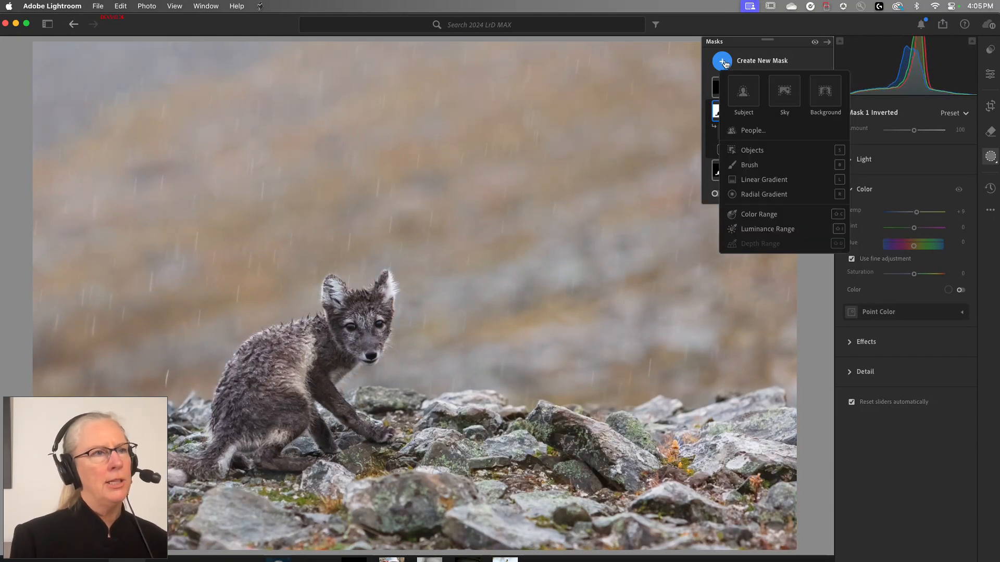
{"action": "left_click", "coordinate": [769, 195]}
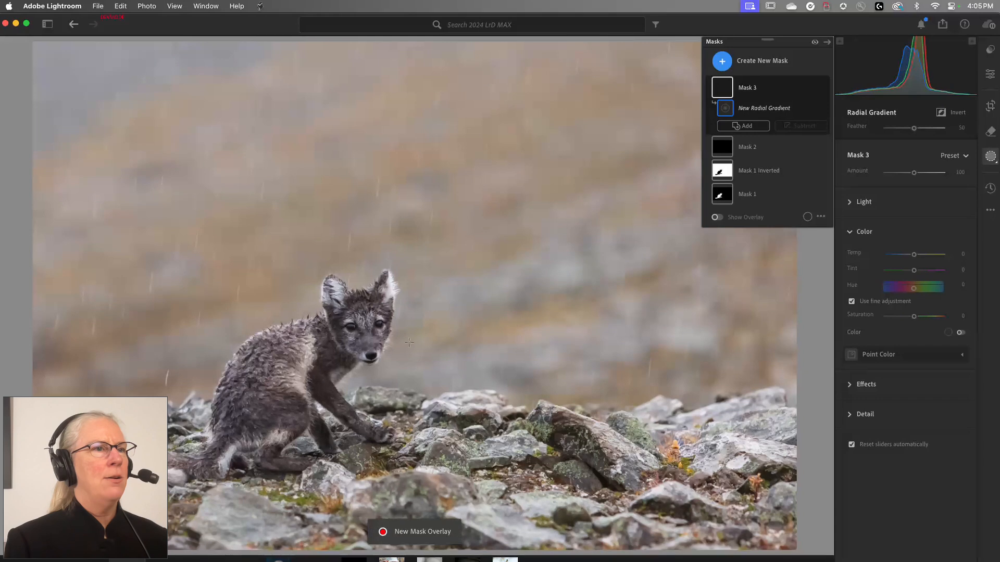
{"action": "left_click_drag", "start_coordinate": [297, 360], "coordinate": [480, 539]}
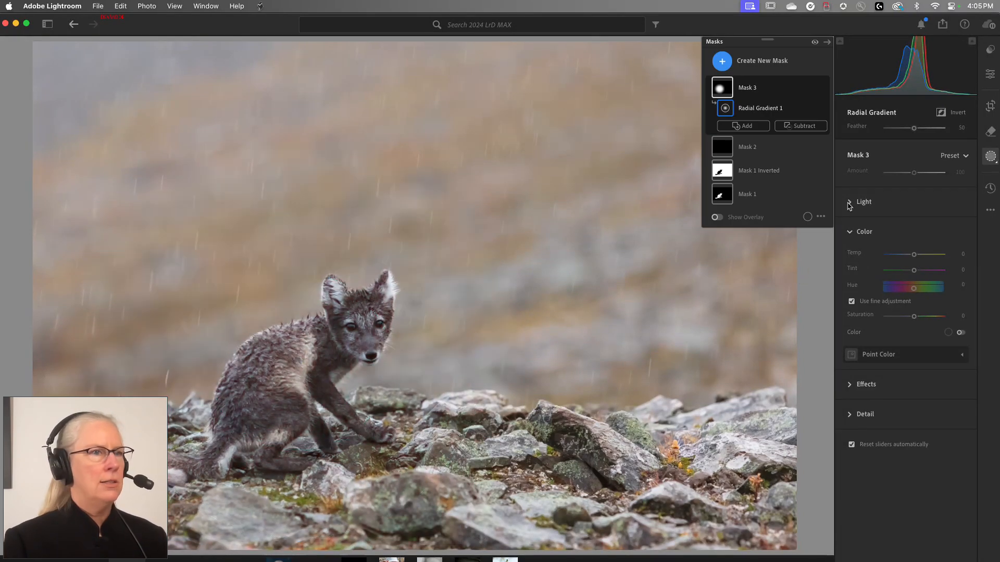
Set the radial mask's Exposure to -0.88, invert it to darken the area around the fox, and shift the gradient slightly upward.
{"action": "left_click", "coordinate": [849, 202]}
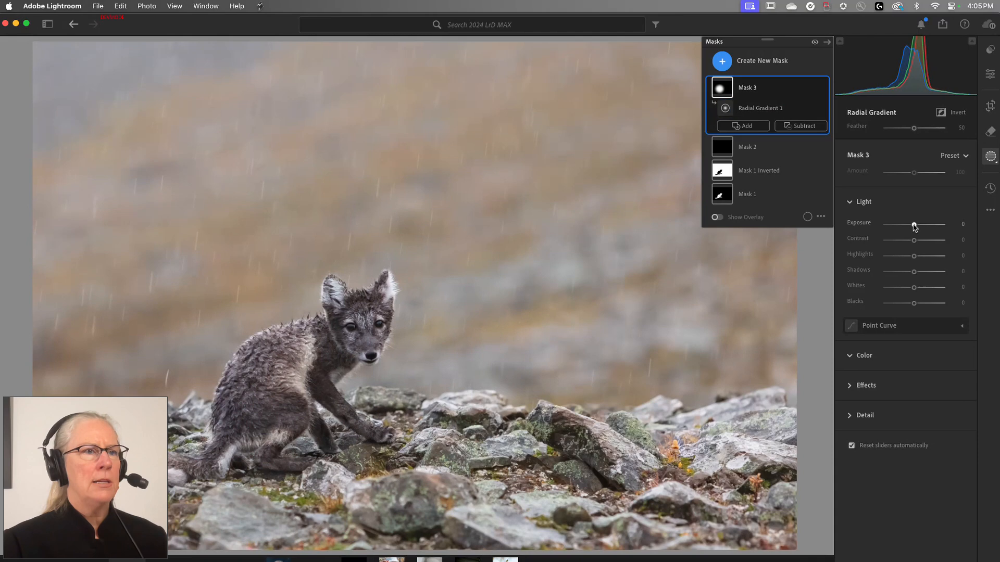
{"action": "left_click_drag", "start_coordinate": [914, 226], "coordinate": [907, 226]}
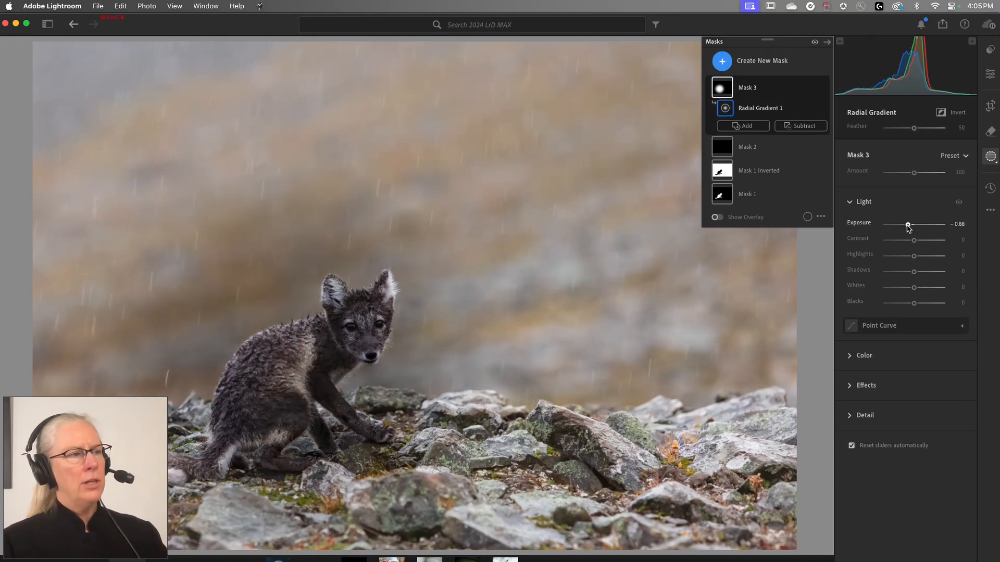
{"action": "left_click", "coordinate": [940, 112]}
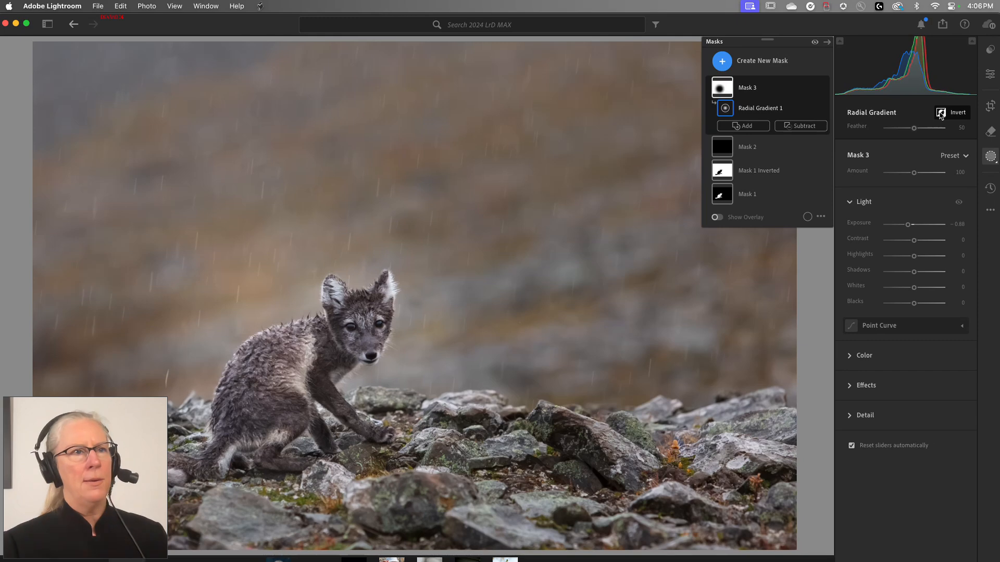
{"action": "mouse_move", "coordinate": [299, 361]}
{"action": "left_mouse_down"}
{"action": "mouse_move", "coordinate": [261, 395]}
{"action": "mouse_move", "coordinate": [269, 306]}
{"action": "mouse_move", "coordinate": [415, 366]}
{"action": "mouse_move", "coordinate": [284, 374]}
{"action": "mouse_move", "coordinate": [378, 389]}
{"action": "mouse_move", "coordinate": [289, 364]}
{"action": "mouse_move", "coordinate": [302, 351]}
{"action": "left_mouse_up"}
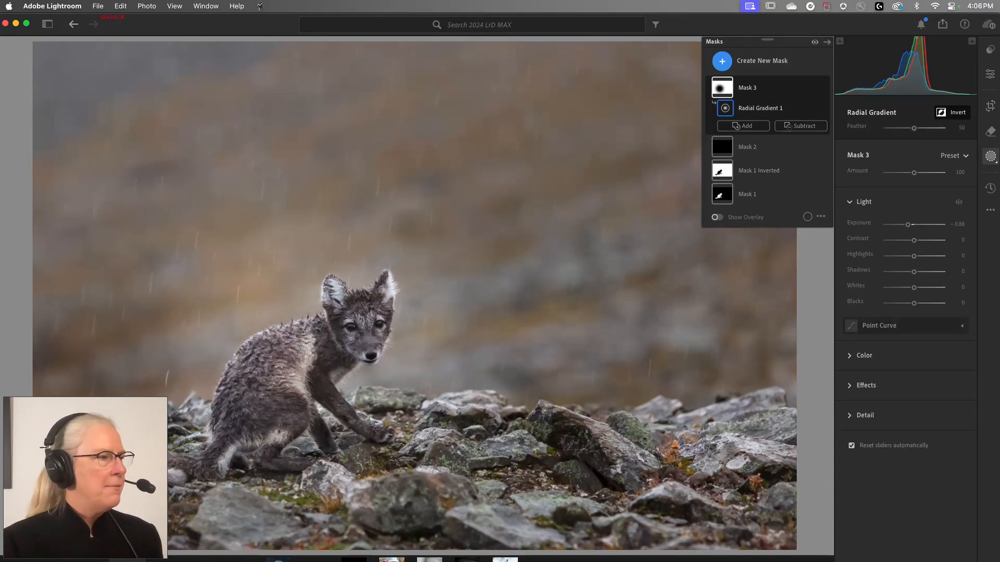
Open the red houses photo for editing and apply Lens Blur to it.
{"action": "left_click", "coordinate": [164, 561]}
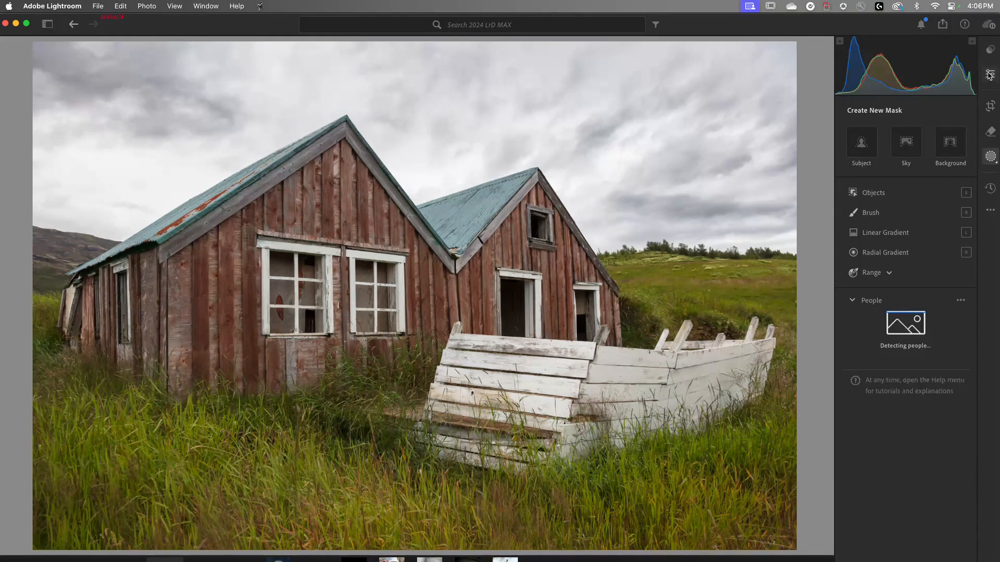
{"action": "left_click", "coordinate": [989, 75]}
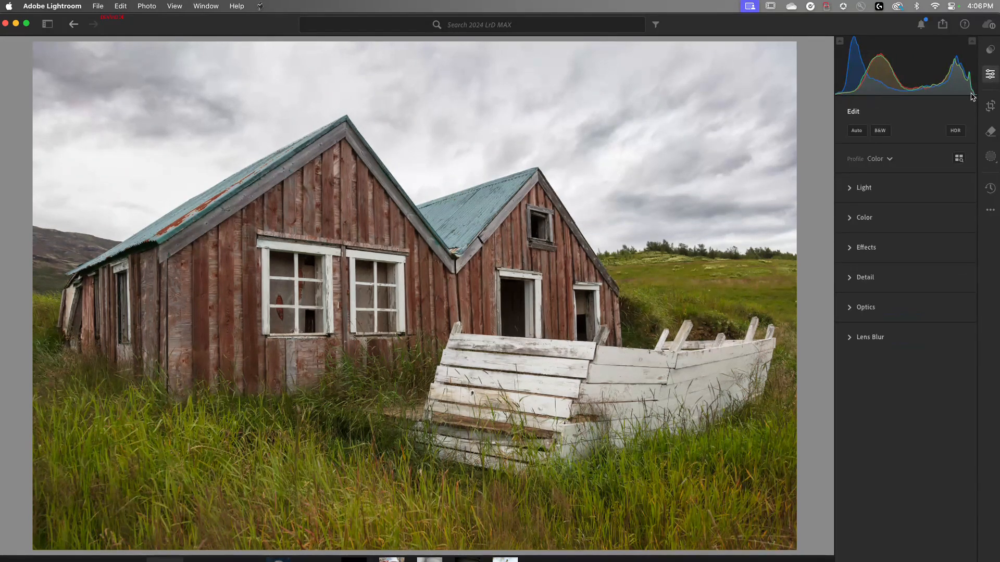
{"action": "left_click", "coordinate": [850, 339]}
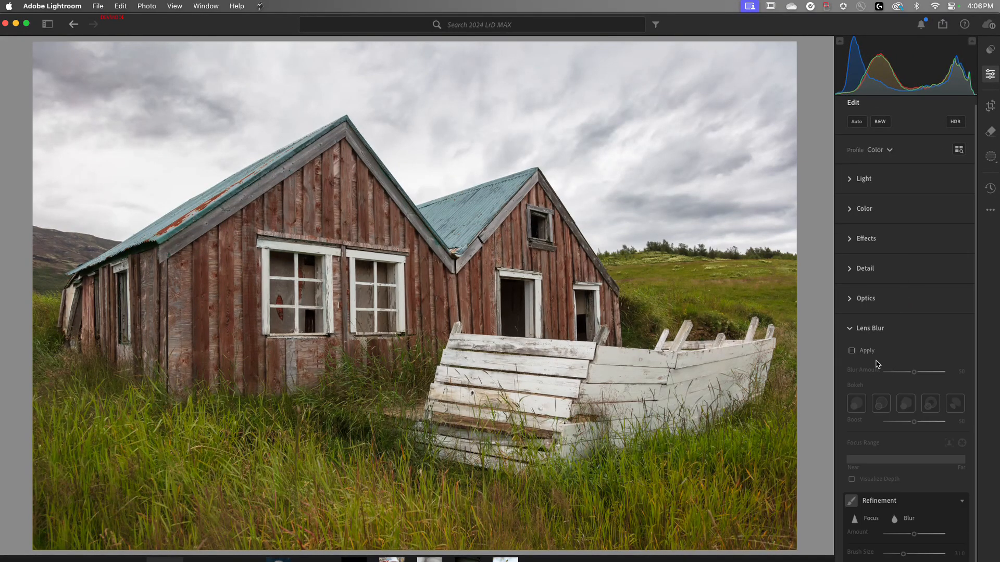
{"action": "left_click", "coordinate": [851, 351]}
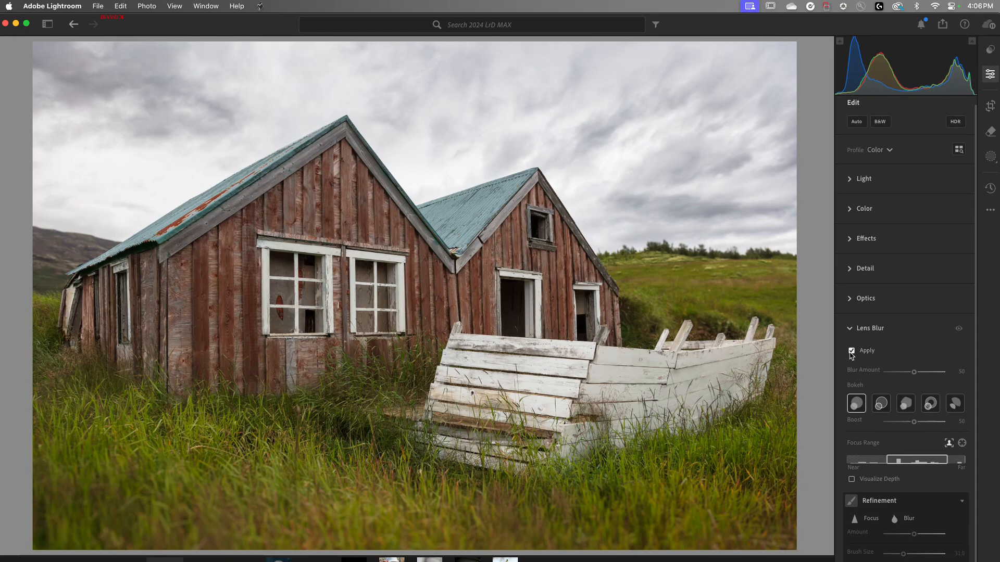
Try setting the Lens Blur focus point on the foreground grass, followed by the distant hillside behind the boat.
{"action": "left_click", "coordinate": [962, 443]}
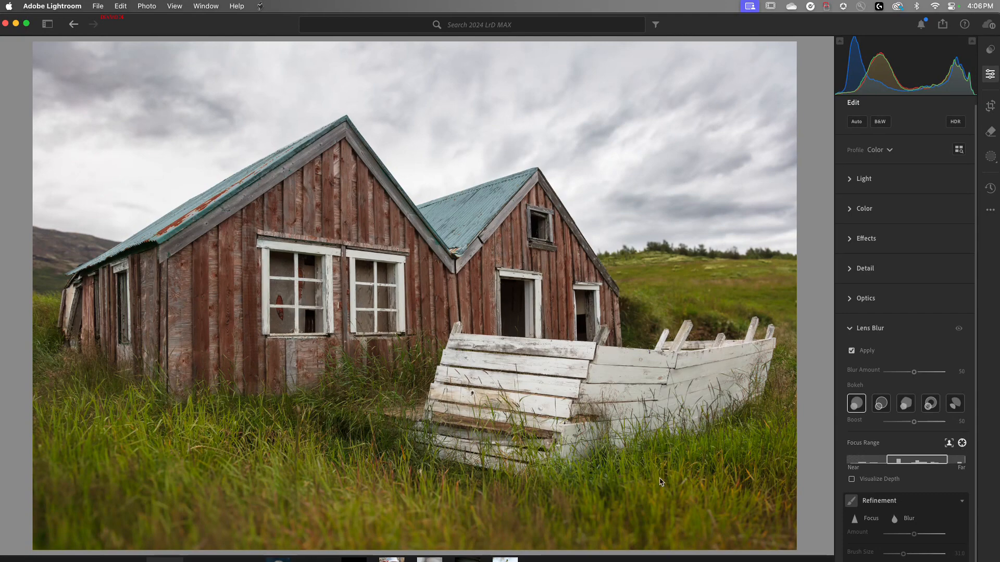
{"action": "left_click", "coordinate": [367, 543]}
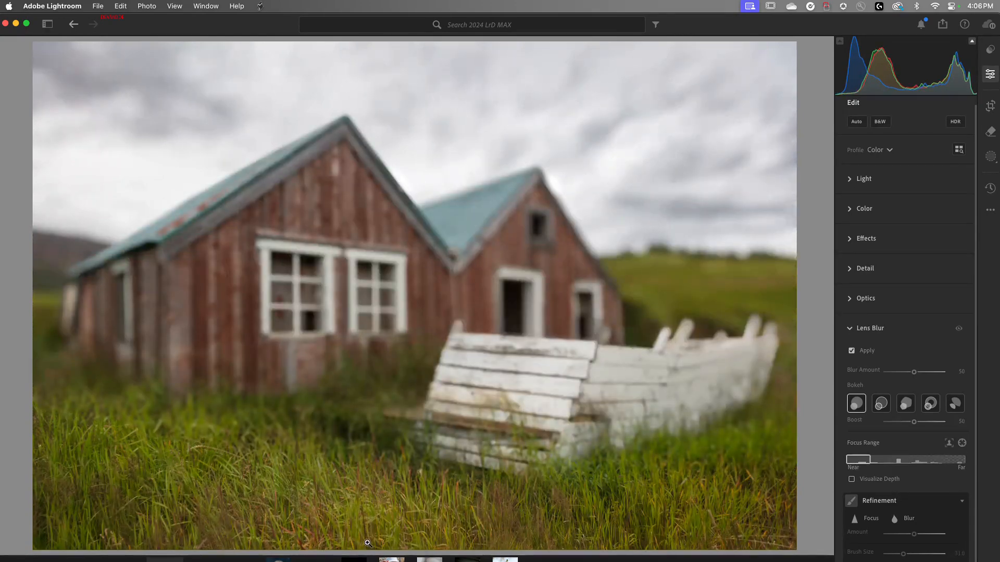
{"action": "left_click", "coordinate": [962, 443]}
{"action": "left_click", "coordinate": [701, 262]}
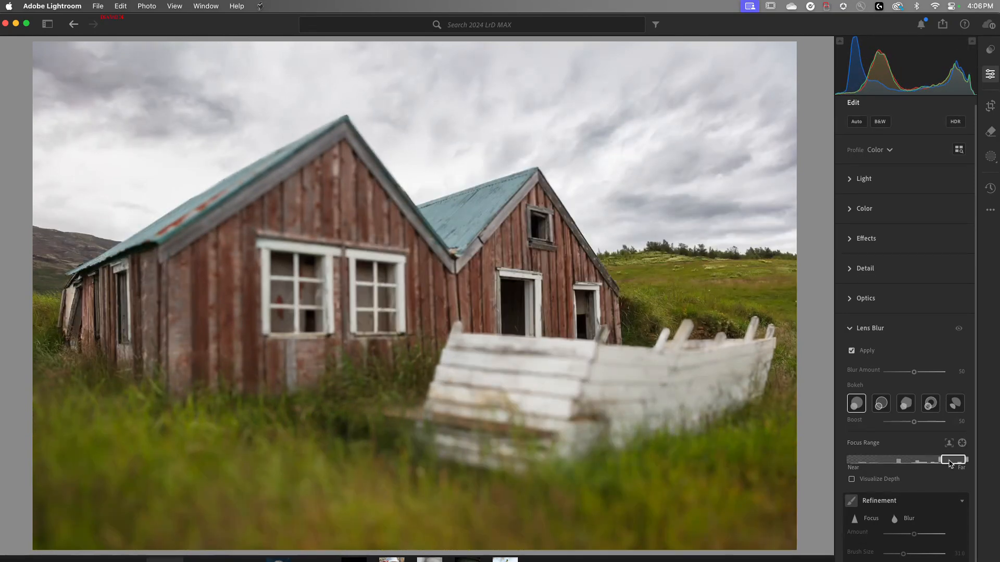
Try the focus range at the near end of the scene, using the depth visualization to test nearby positions.
{"action": "left_click_drag", "start_coordinate": [951, 463], "coordinate": [846, 474]}
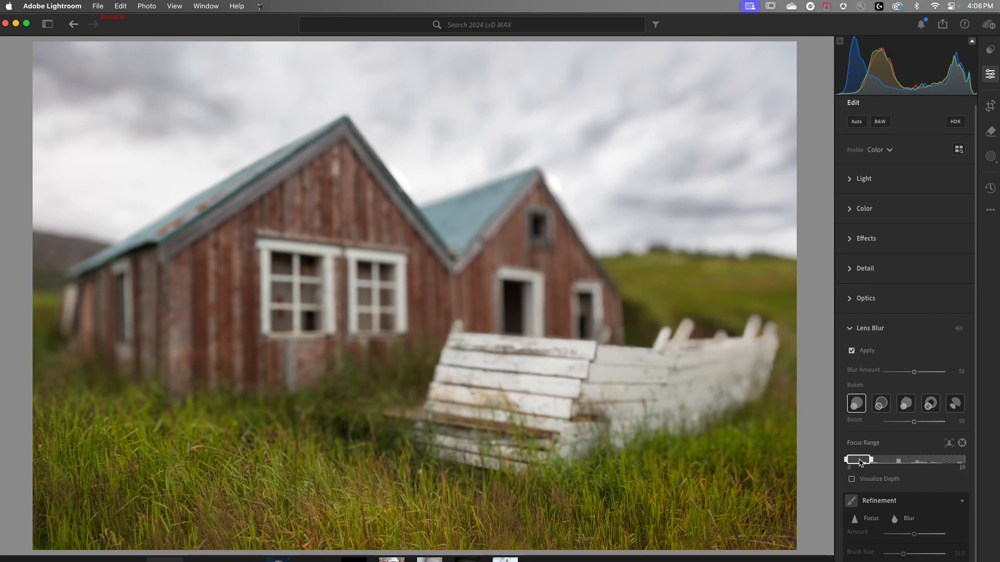
{"action": "left_click_drag", "start_coordinate": [858, 463], "coordinate": [861, 464]}
{"action": "left_click", "coordinate": [851, 479]}
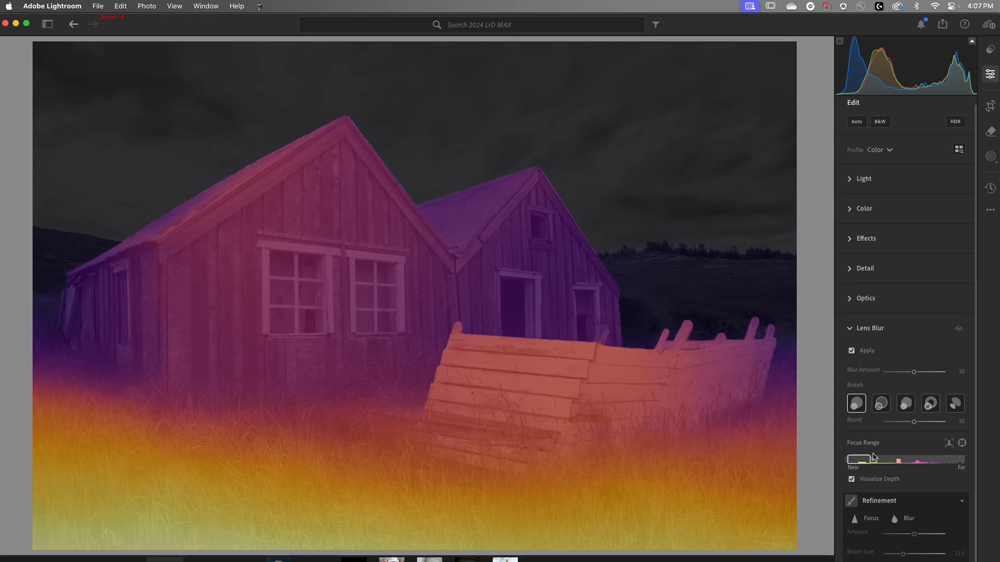
{"action": "left_click_drag", "start_coordinate": [866, 461], "coordinate": [888, 464]}
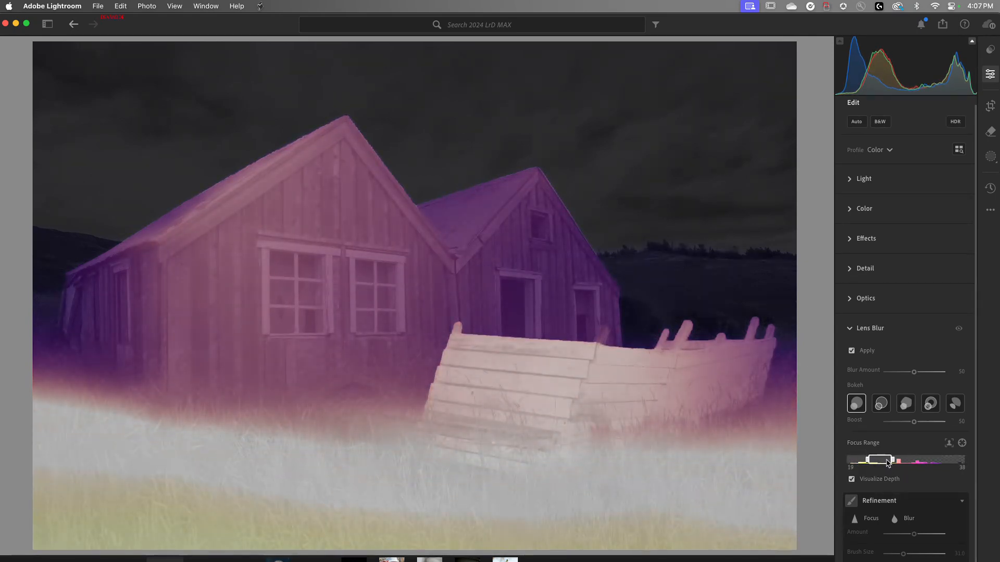
{"action": "left_click_drag", "start_coordinate": [887, 463], "coordinate": [861, 466]}
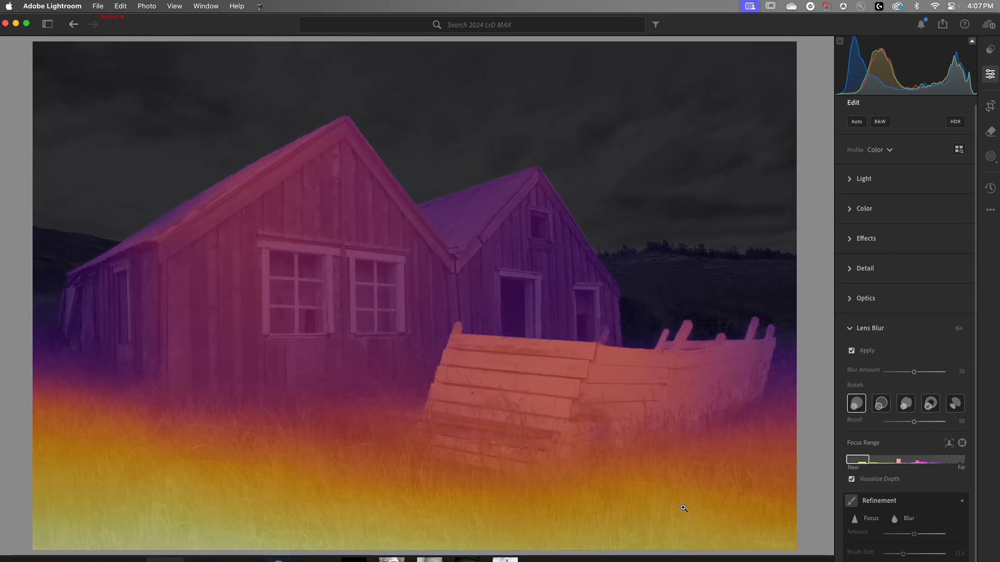
Reposition the focus range over the boat and houses, restore the normal photo view, and raise the Blur Amount to 78.
{"action": "left_click_drag", "start_coordinate": [858, 462], "coordinate": [944, 460]}
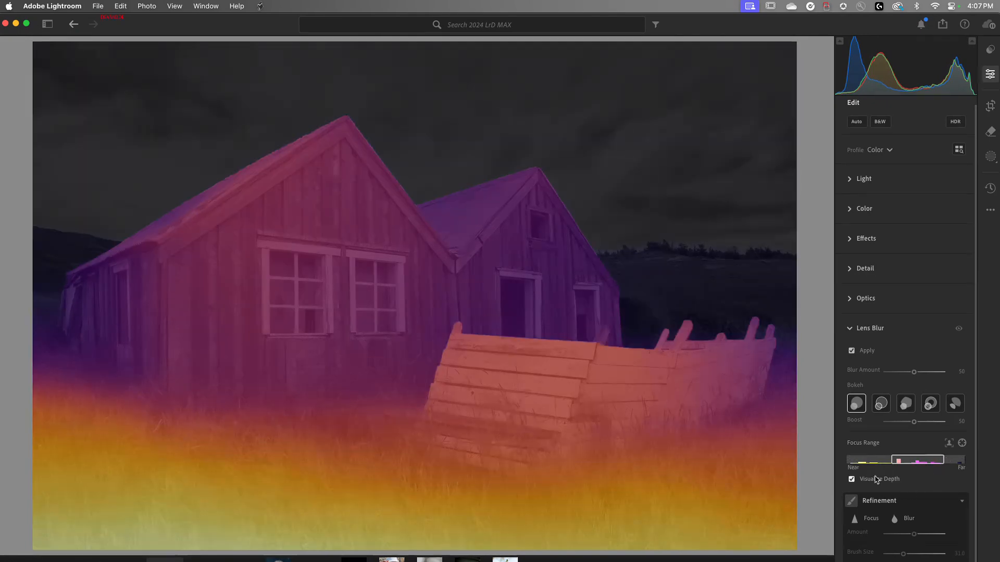
{"action": "left_click", "coordinate": [851, 479]}
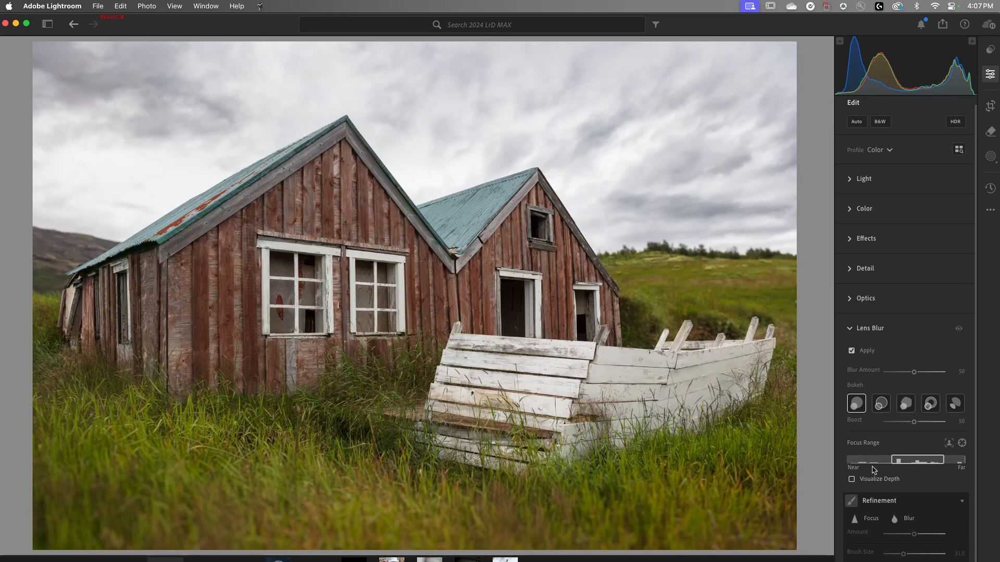
{"action": "left_click_drag", "start_coordinate": [914, 372], "coordinate": [928, 374]}
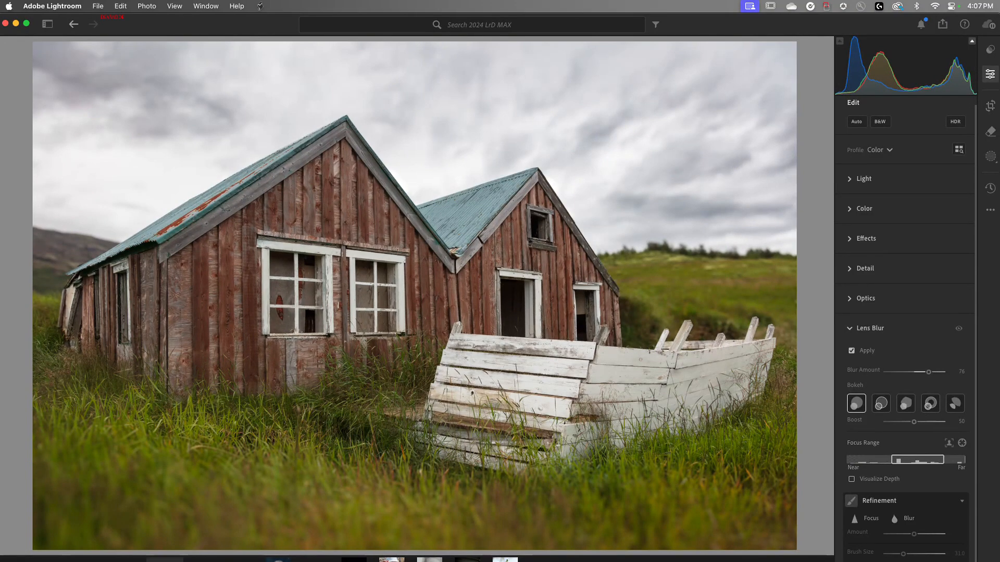
Apply Lens Blur to the iceberg photo and set the bokeh Boost to 100 for the water highlights.
{"action": "key", "text": "Right"}
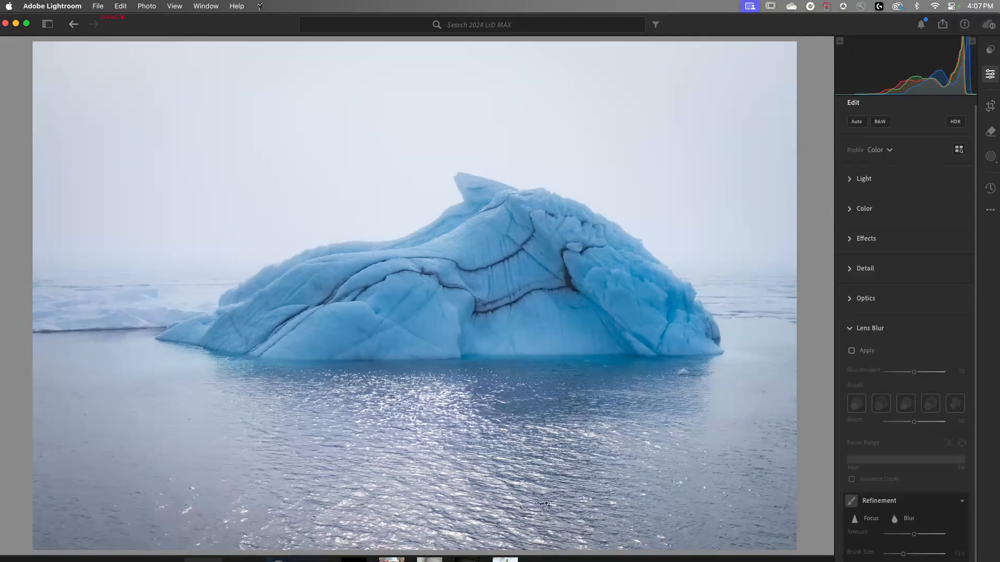
{"action": "left_click", "coordinate": [852, 352]}
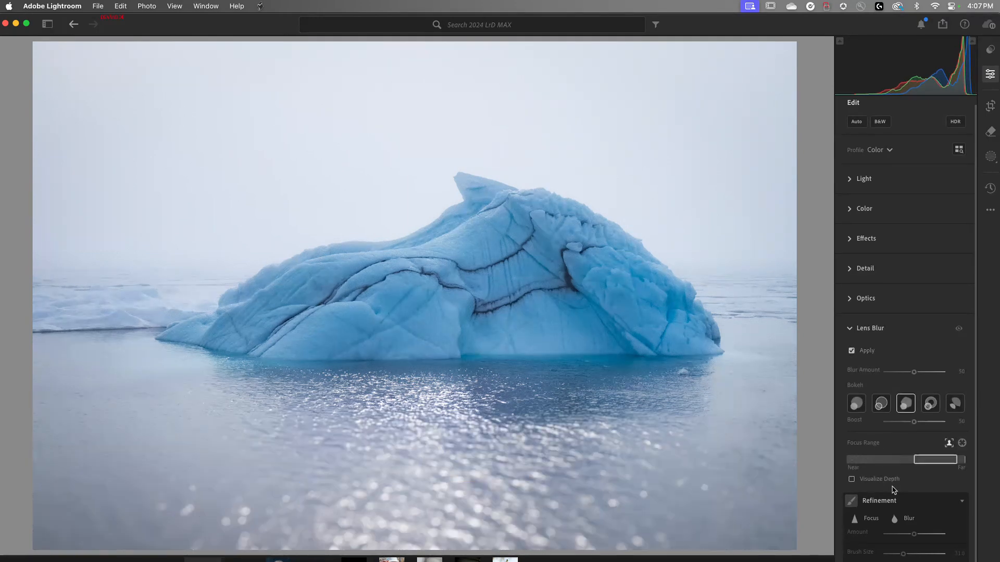
{"action": "left_click", "coordinate": [467, 485]}
{"action": "left_click_drag", "start_coordinate": [618, 435], "coordinate": [578, 290]}
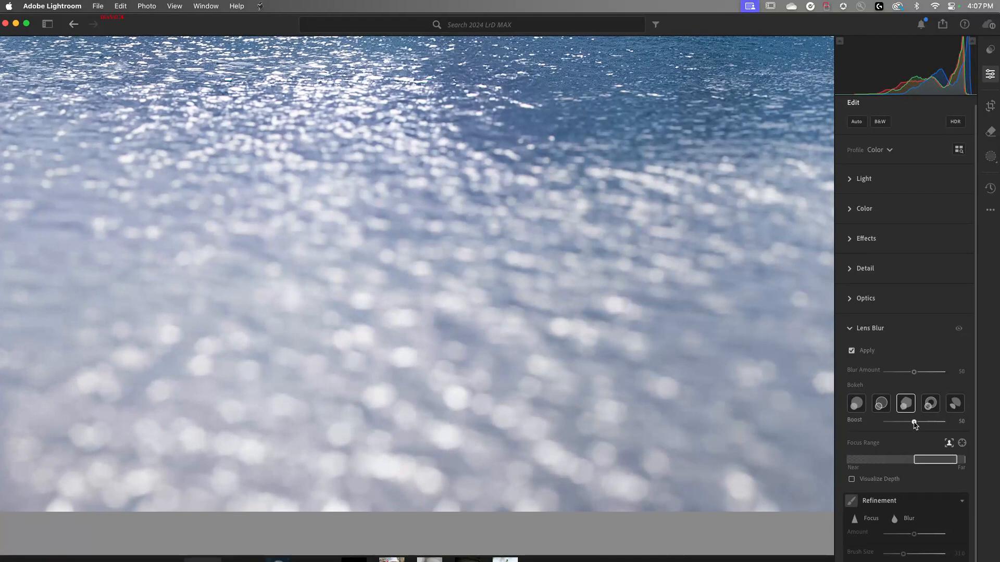
{"action": "left_click_drag", "start_coordinate": [913, 422], "coordinate": [955, 422]}
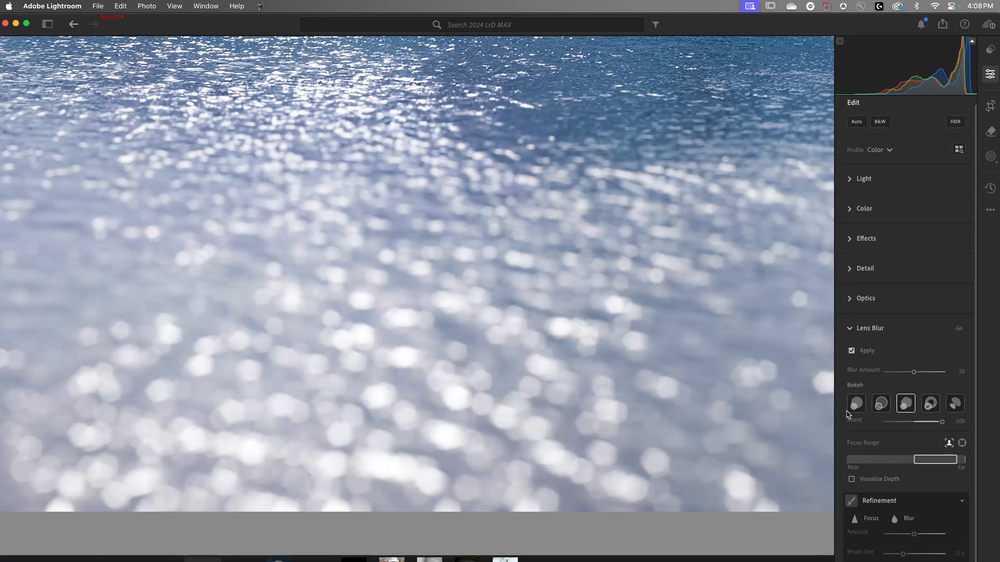
Compare the five bokeh shapes on the water highlights and return to the third shape.
{"action": "left_click", "coordinate": [881, 405]}
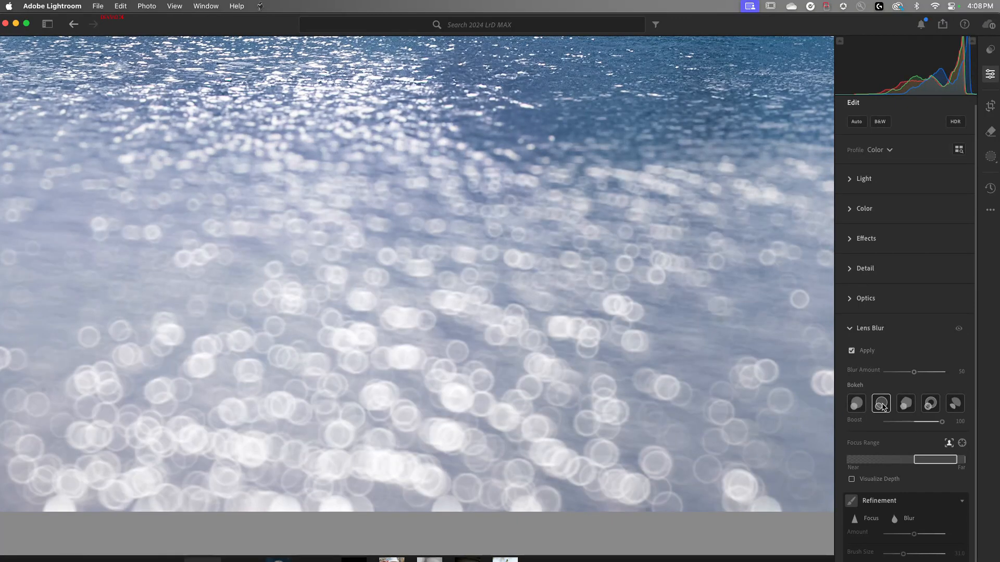
{"action": "left_click", "coordinate": [856, 406]}
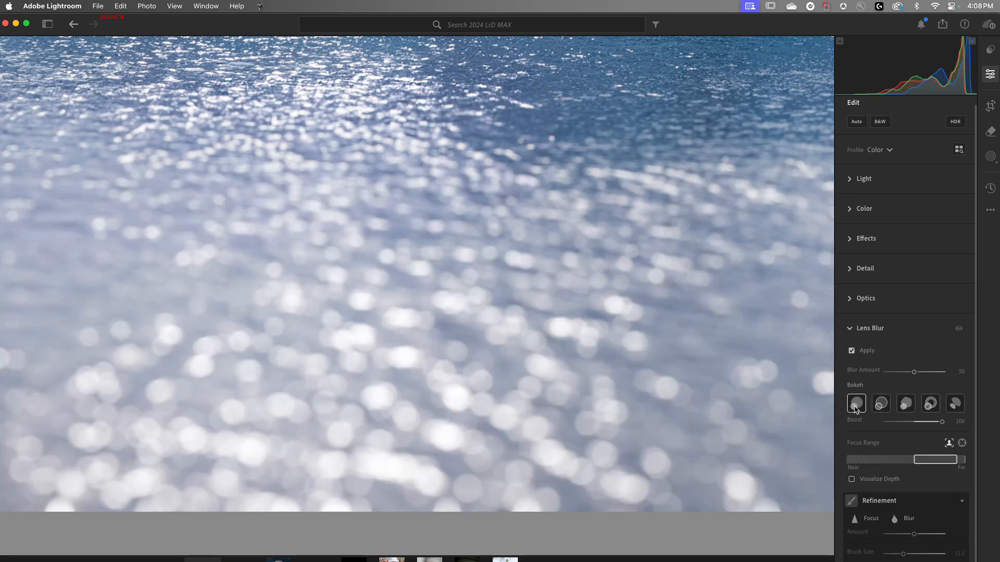
{"action": "left_click", "coordinate": [881, 407]}
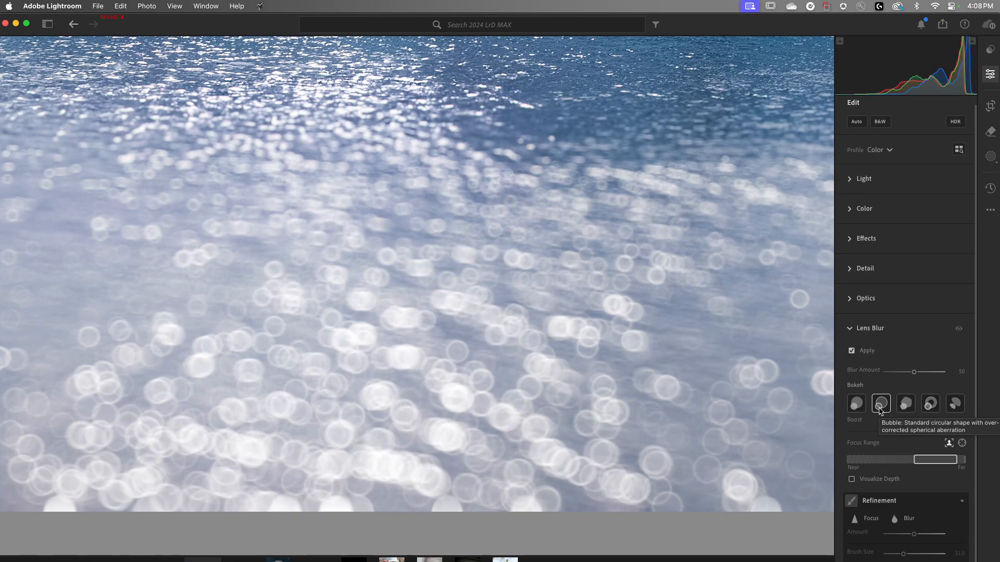
{"action": "left_click", "coordinate": [906, 406]}
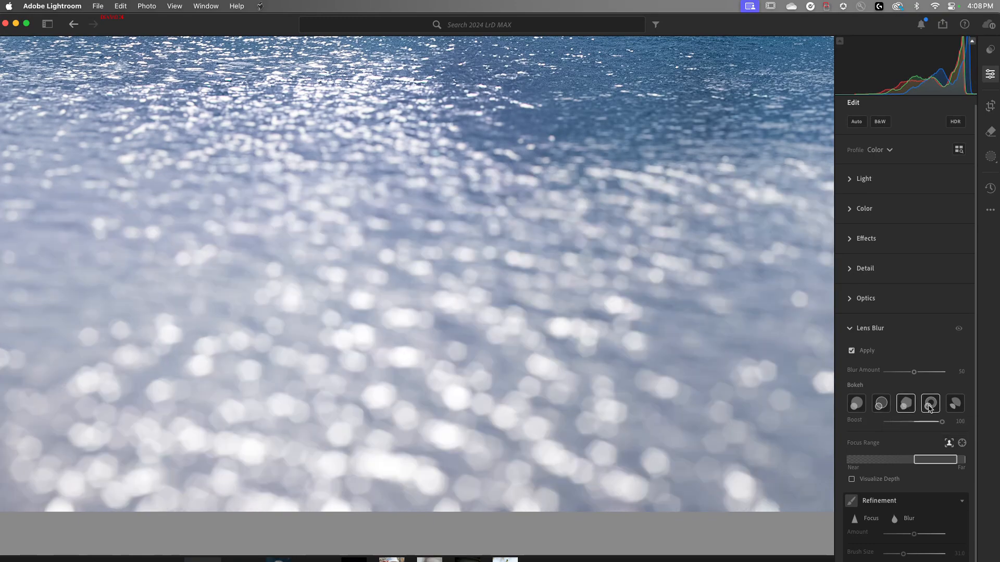
{"action": "left_click", "coordinate": [930, 406]}
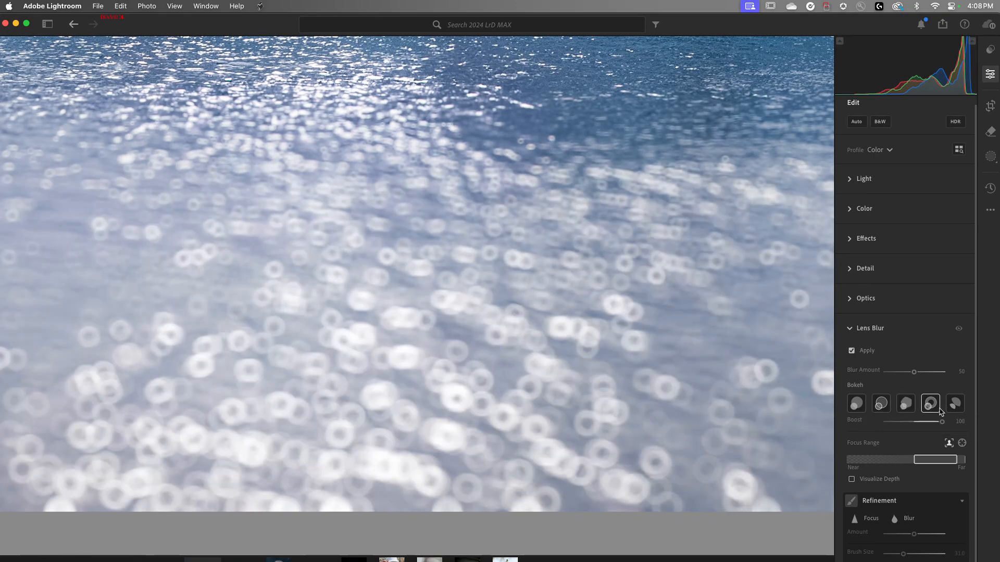
{"action": "left_click", "coordinate": [955, 407]}
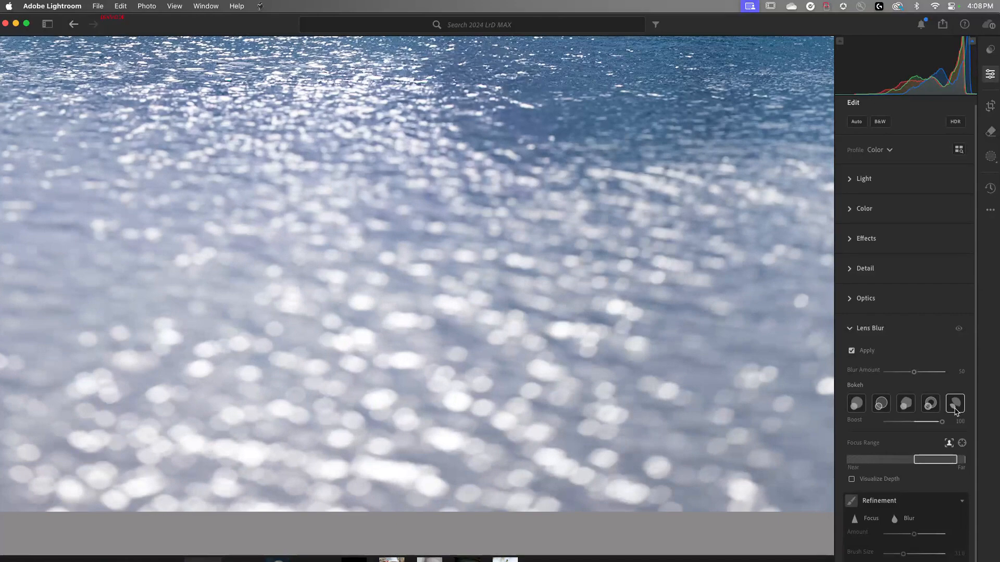
{"action": "left_click", "coordinate": [906, 406]}
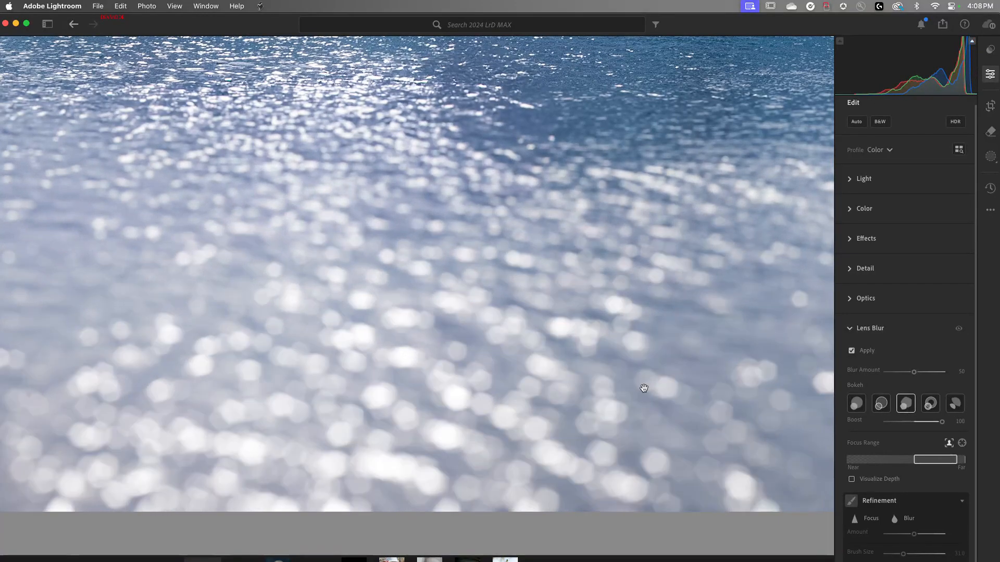
{"action": "left_click", "coordinate": [643, 389]}
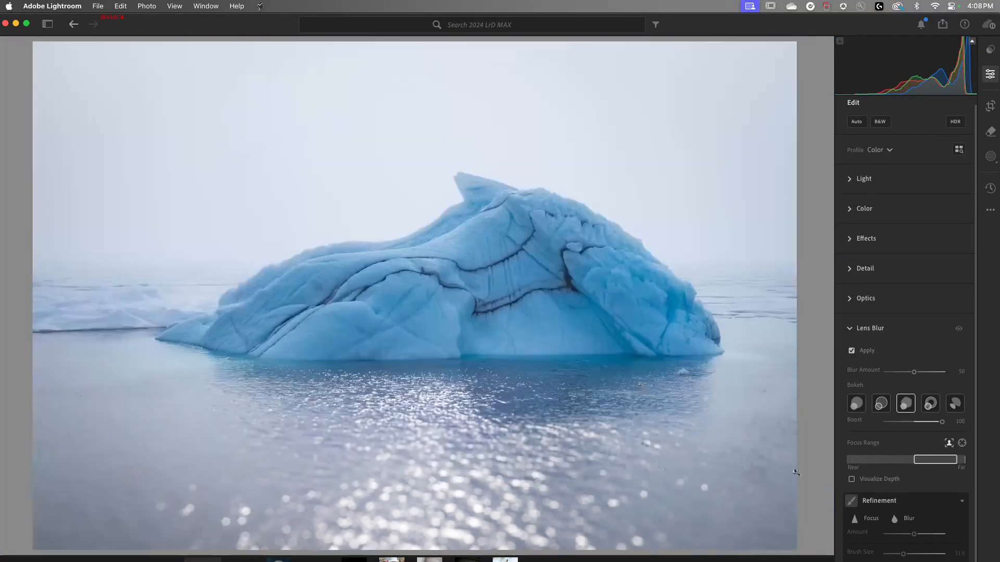
Narrow the focus range to the far end of the iceberg scene, using the depth visualization as a guide.
{"action": "left_click", "coordinate": [852, 480]}
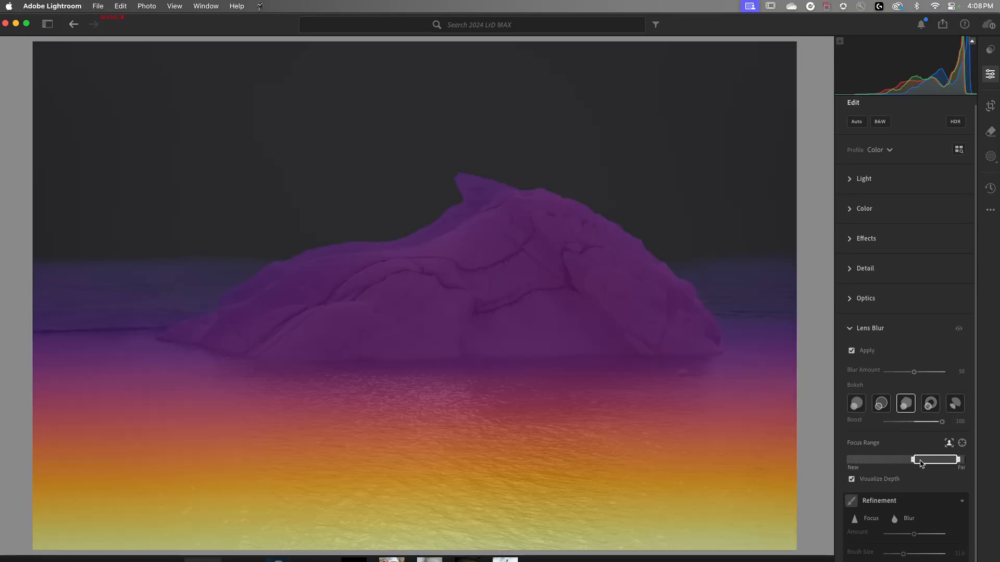
{"action": "left_click_drag", "start_coordinate": [914, 460], "coordinate": [967, 460]}
{"action": "left_click_drag", "start_coordinate": [931, 460], "coordinate": [935, 463]}
{"action": "left_click", "coordinate": [851, 480]}
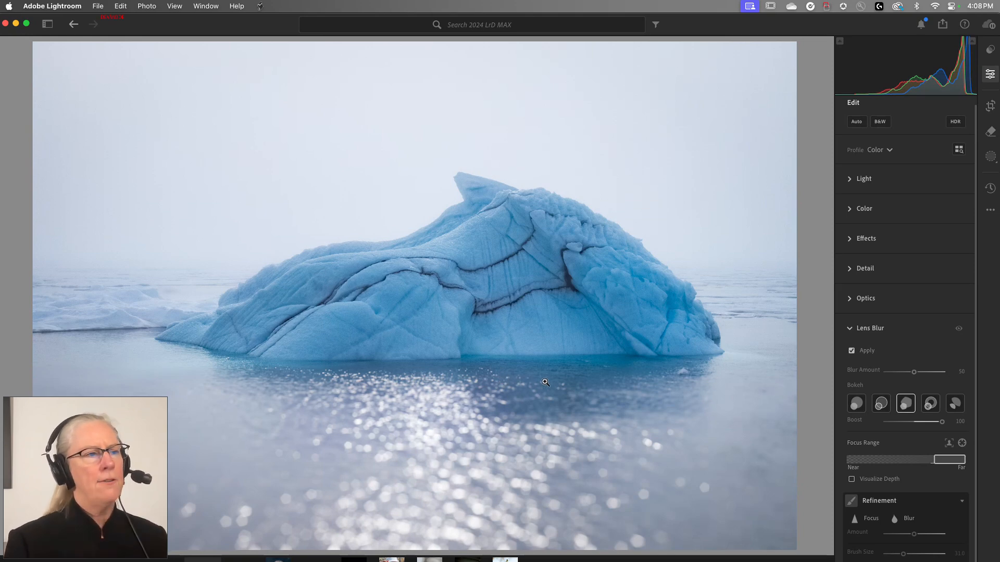
Paint extra blur with a size 12 refinement brush over the water along the iceberg's base, and set its Amount to 53.
{"action": "left_click", "coordinate": [894, 519]}
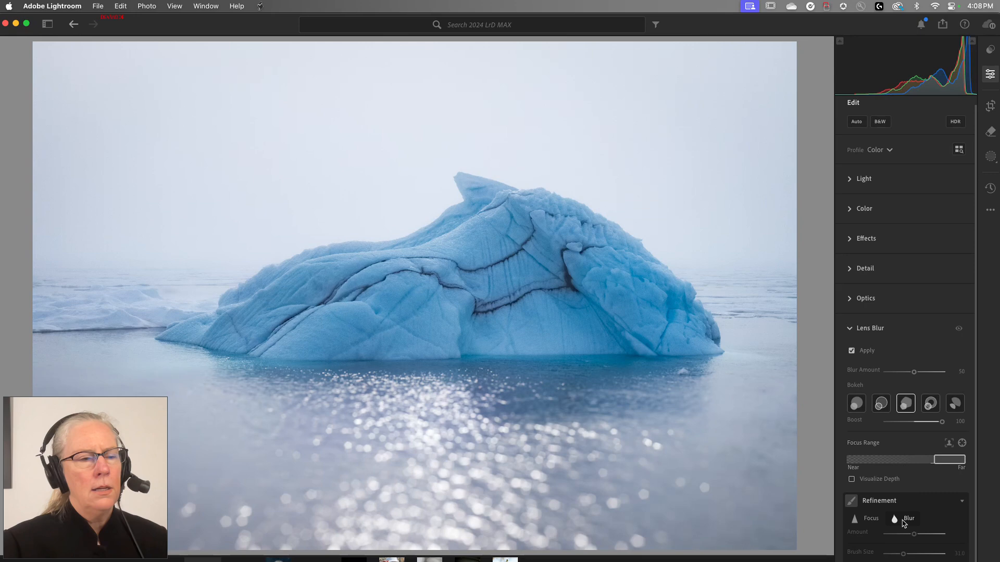
{"action": "left_click", "coordinate": [870, 519]}
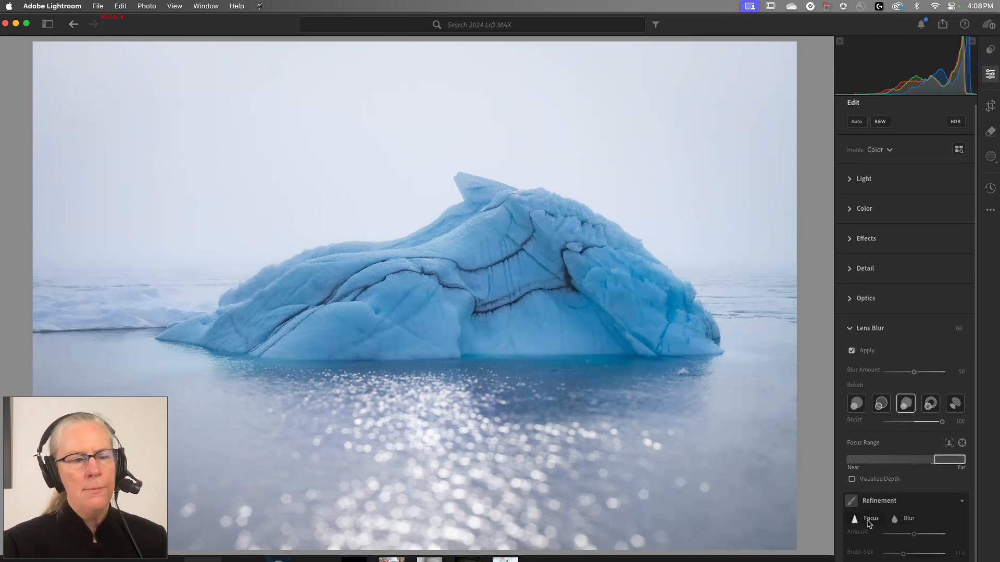
{"action": "left_click", "coordinate": [905, 519]}
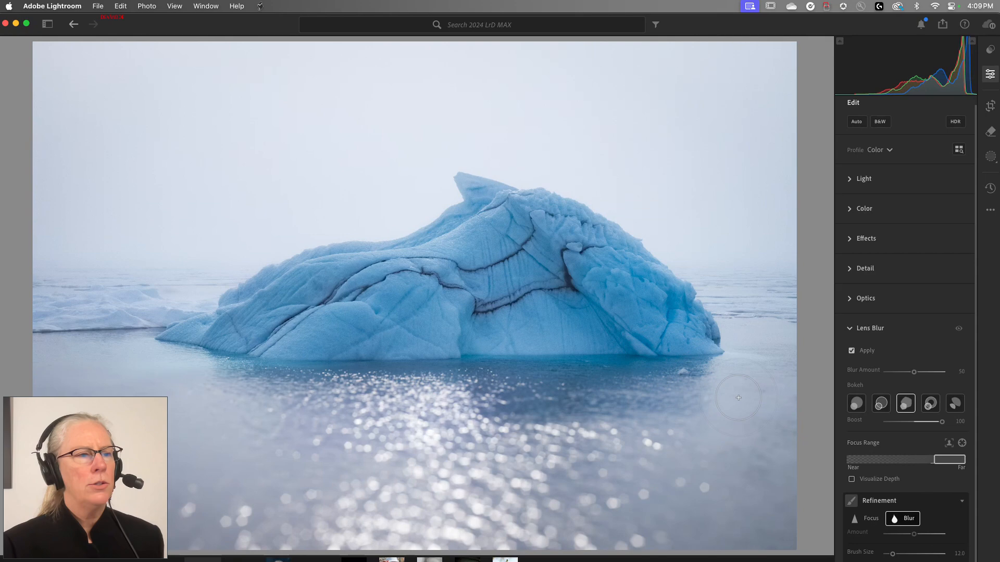
{"action": "left_click_drag", "start_coordinate": [771, 391], "coordinate": [690, 393]}
{"action": "mouse_move", "coordinate": [758, 396]}
{"action": "left_mouse_down"}
{"action": "mouse_move", "coordinate": [568, 399]}
{"action": "mouse_move", "coordinate": [667, 410]}
{"action": "left_mouse_up"}
{"action": "left_click_drag", "start_coordinate": [392, 396], "coordinate": [300, 398]}
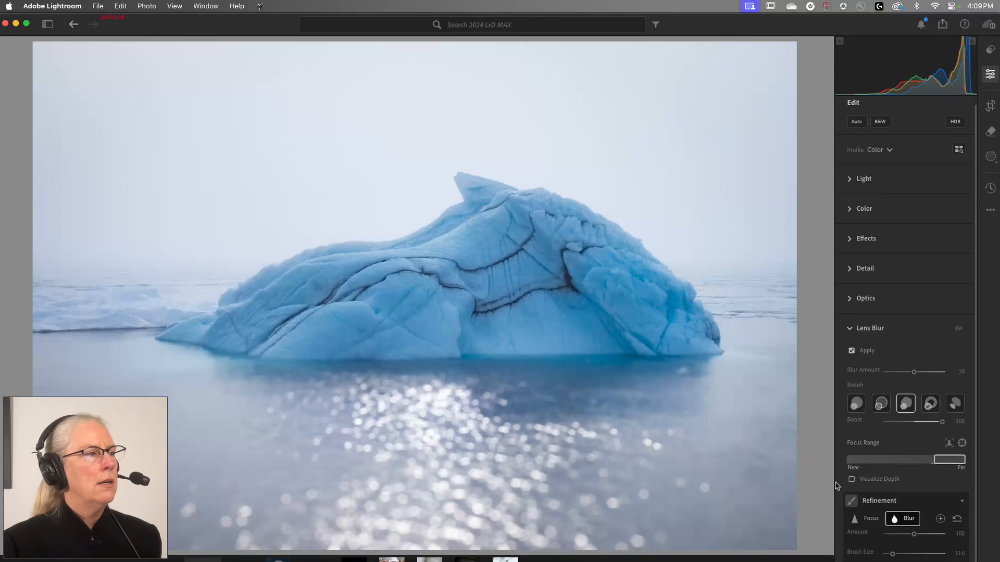
{"action": "mouse_move", "coordinate": [915, 537]}
{"action": "left_mouse_down"}
{"action": "mouse_move", "coordinate": [949, 539]}
{"action": "mouse_move", "coordinate": [900, 542]}
{"action": "left_mouse_up"}
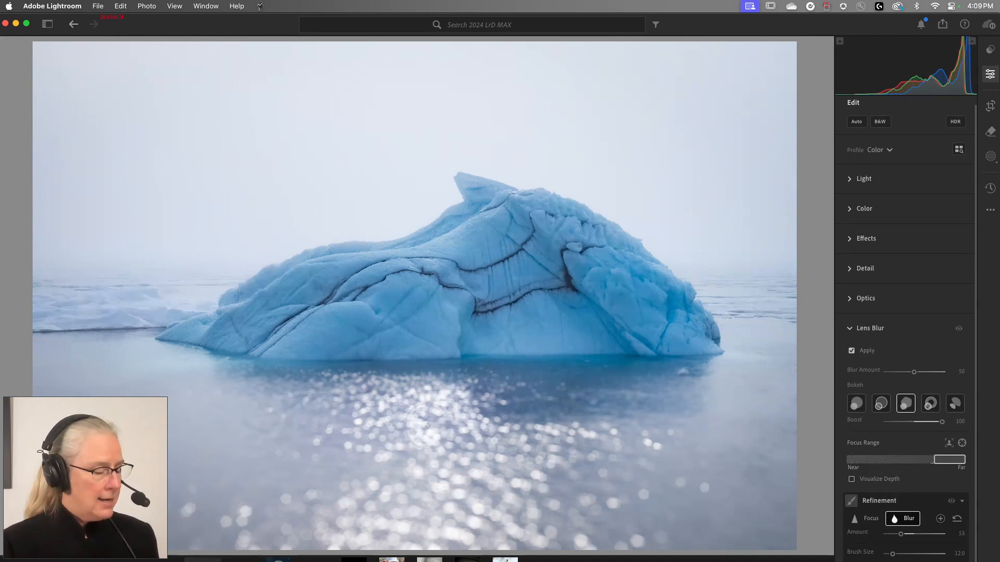
Enlarge the iceberg's waterline and open the photo's Detail settings to view the noise reduction options.
{"action": "left_click", "coordinate": [410, 383]}
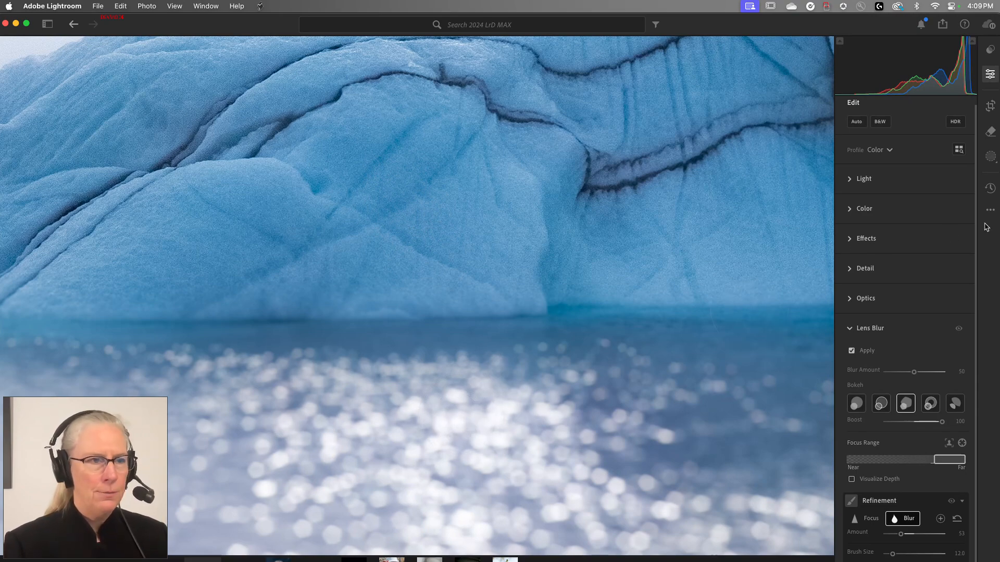
{"action": "left_click", "coordinate": [850, 329]}
{"action": "left_click", "coordinate": [849, 281]}
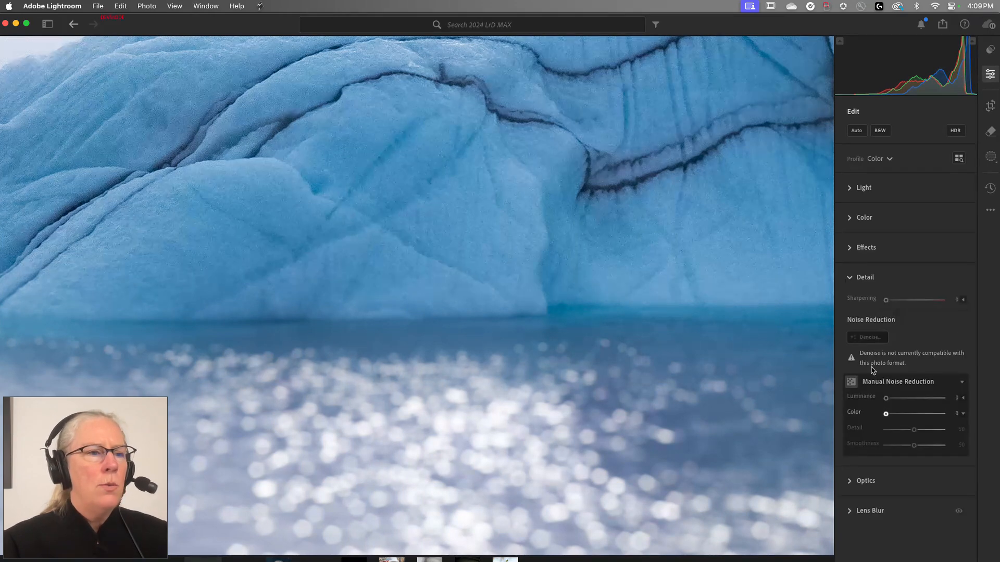
Try a grain of 29 with size 35 across the whole iceberg photo and reset the grain amount.
{"action": "left_click", "coordinate": [847, 247]}
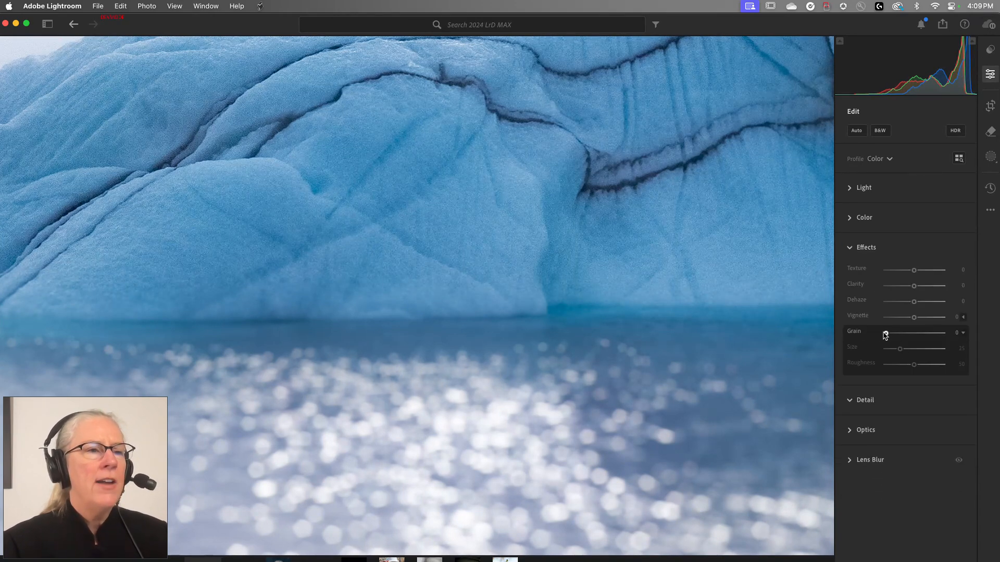
{"action": "left_click_drag", "start_coordinate": [887, 337], "coordinate": [905, 348]}
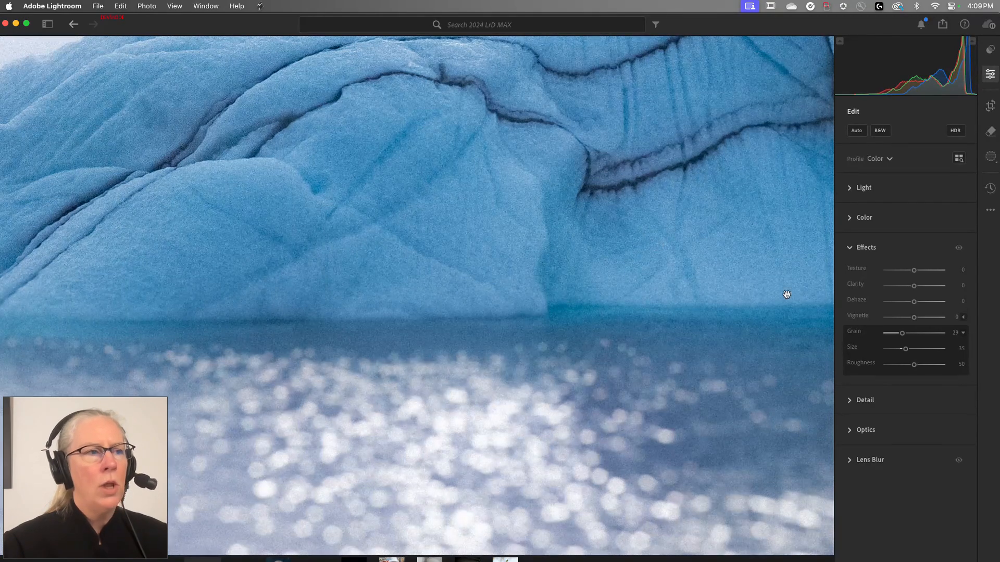
{"action": "double_click", "coordinate": [854, 332]}
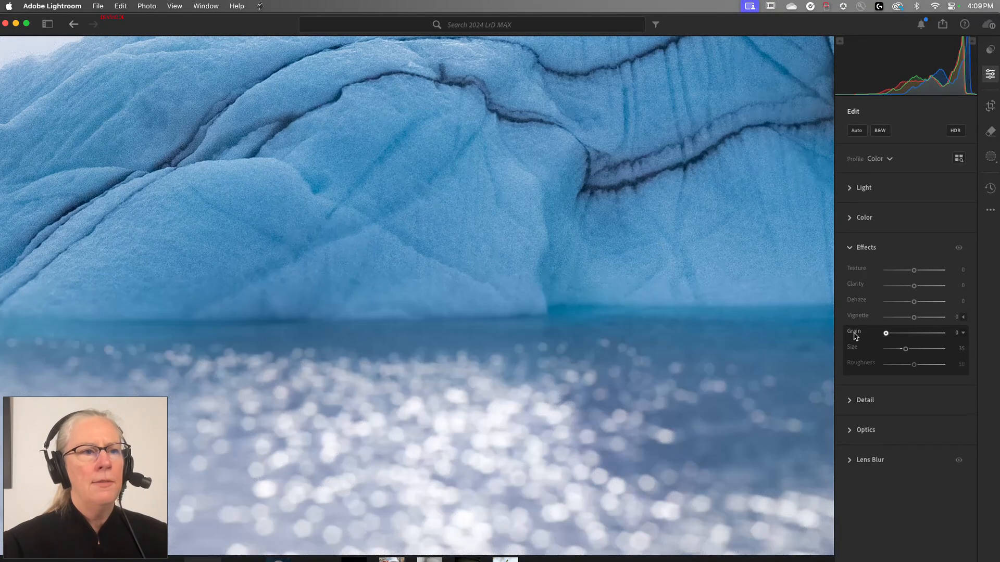
Mask the water below the iceberg with a linear gradient and adjust the grain effect within that mask.
{"action": "left_click", "coordinate": [990, 163]}
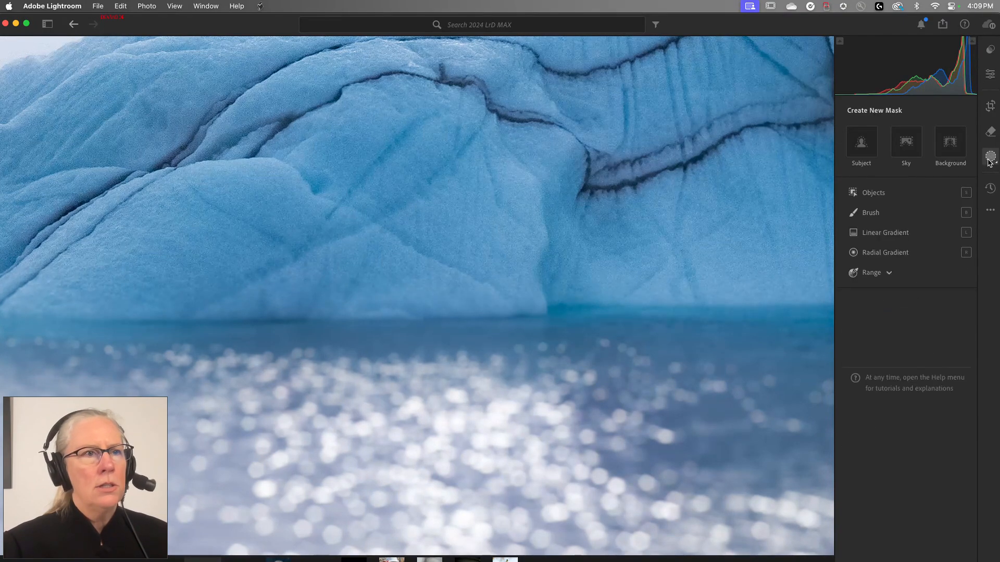
{"action": "left_click", "coordinate": [880, 234]}
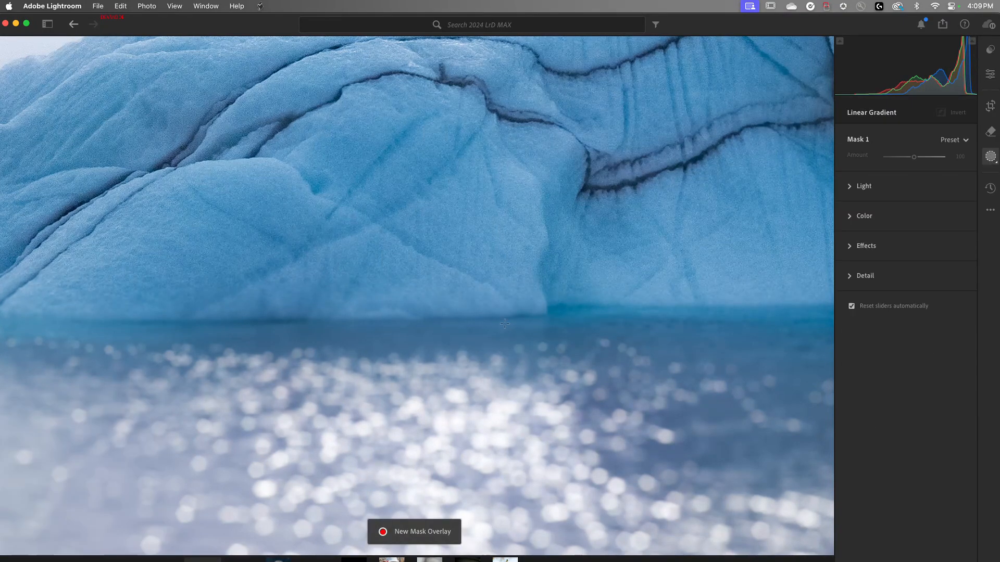
{"action": "left_click_drag", "start_coordinate": [505, 323], "coordinate": [499, 288]}
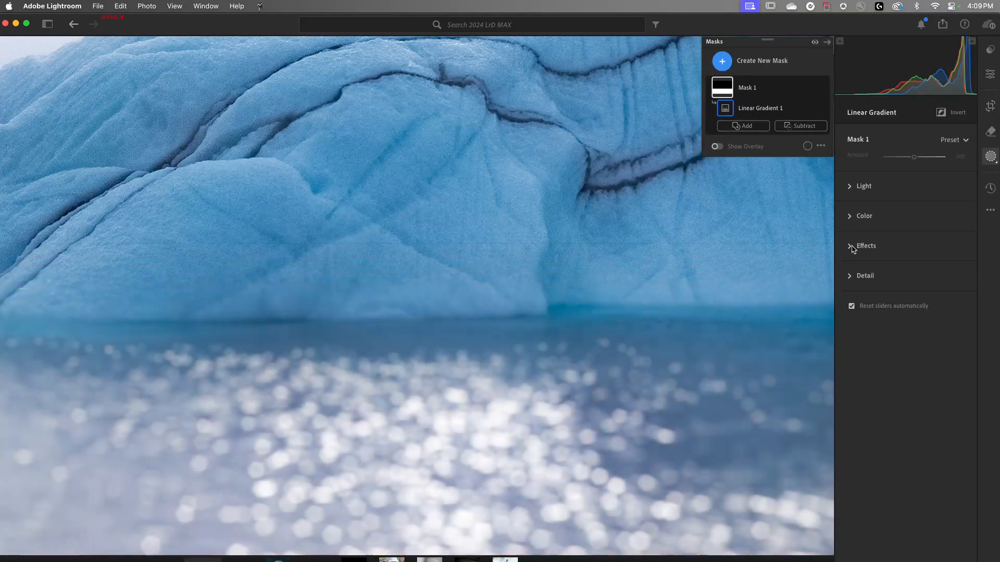
{"action": "left_click", "coordinate": [865, 246]}
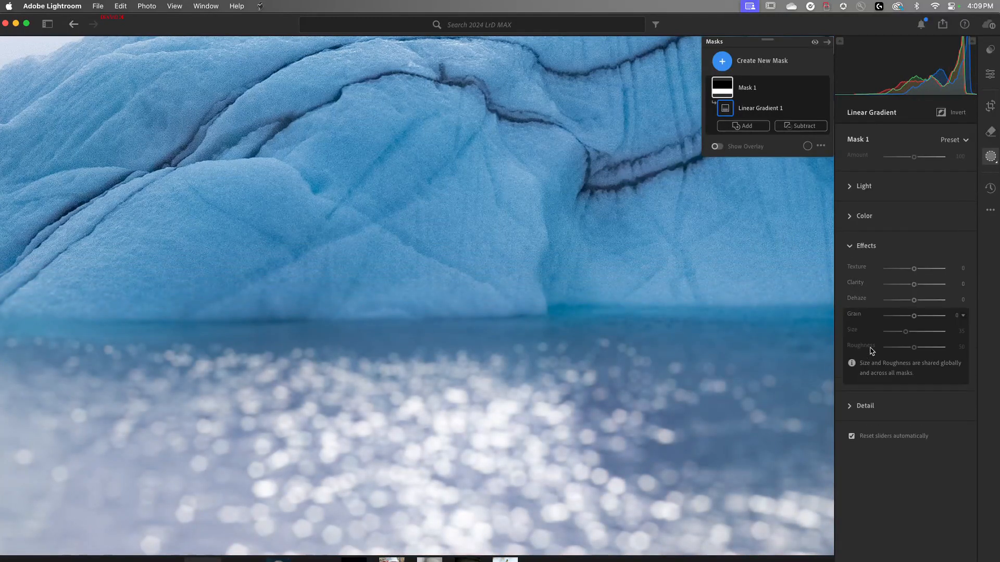
{"action": "mouse_move", "coordinate": [912, 316]}
{"action": "left_mouse_down"}
{"action": "mouse_move", "coordinate": [923, 318]}
{"action": "mouse_move", "coordinate": [915, 332]}
{"action": "left_mouse_up"}
{"action": "mouse_move", "coordinate": [913, 349]}
{"action": "left_mouse_down"}
{"action": "mouse_move", "coordinate": [926, 348]}
{"action": "mouse_move", "coordinate": [906, 347]}
{"action": "left_mouse_up"}
Show the whole frog photo, open its Lens Blur settings and compare the image with and without the blur.
{"action": "key", "text": "b"}
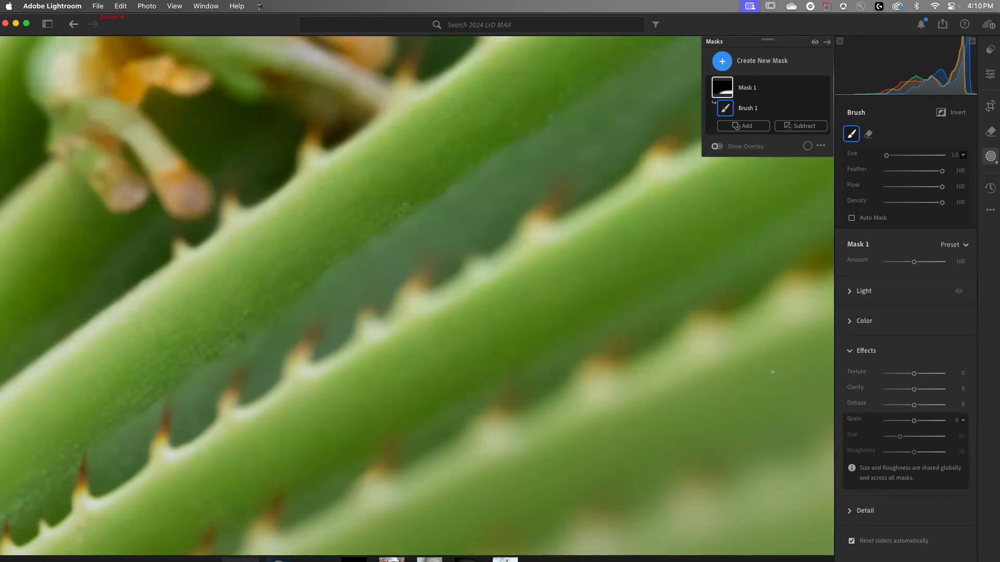
{"action": "left_click", "coordinate": [991, 73]}
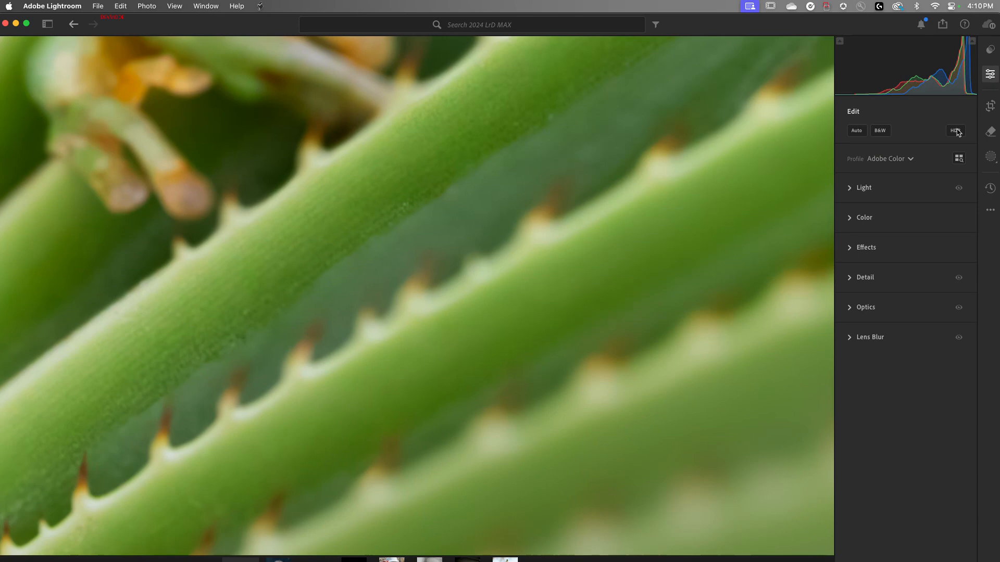
{"action": "left_click", "coordinate": [591, 406]}
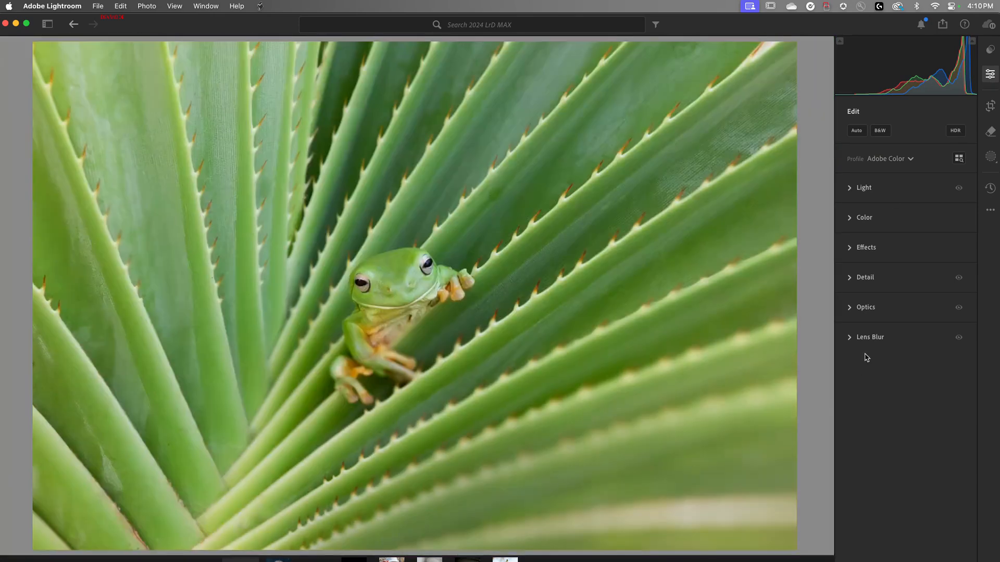
{"action": "left_click", "coordinate": [849, 337]}
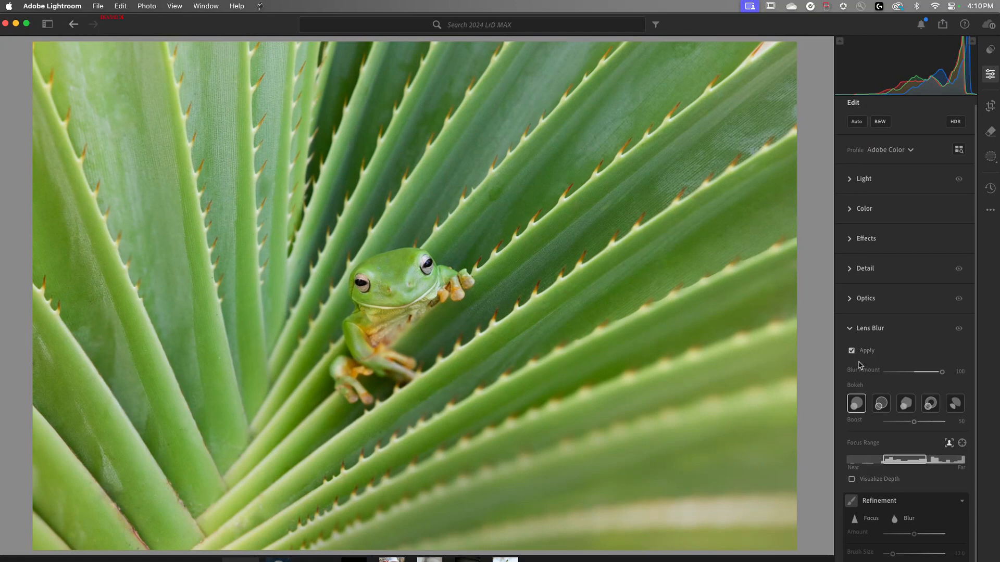
{"action": "left_click", "coordinate": [958, 328]}
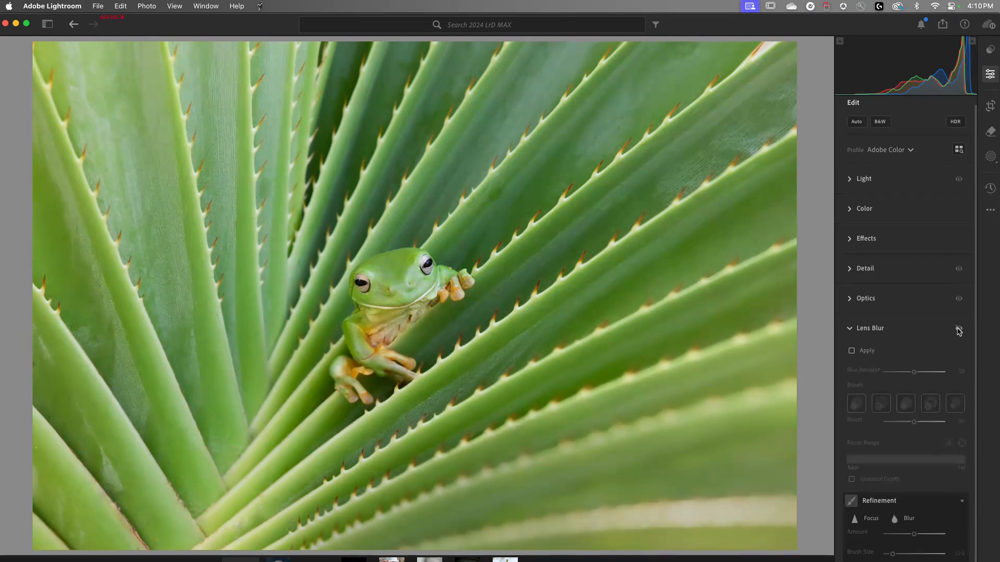
{"action": "left_click", "coordinate": [958, 329]}
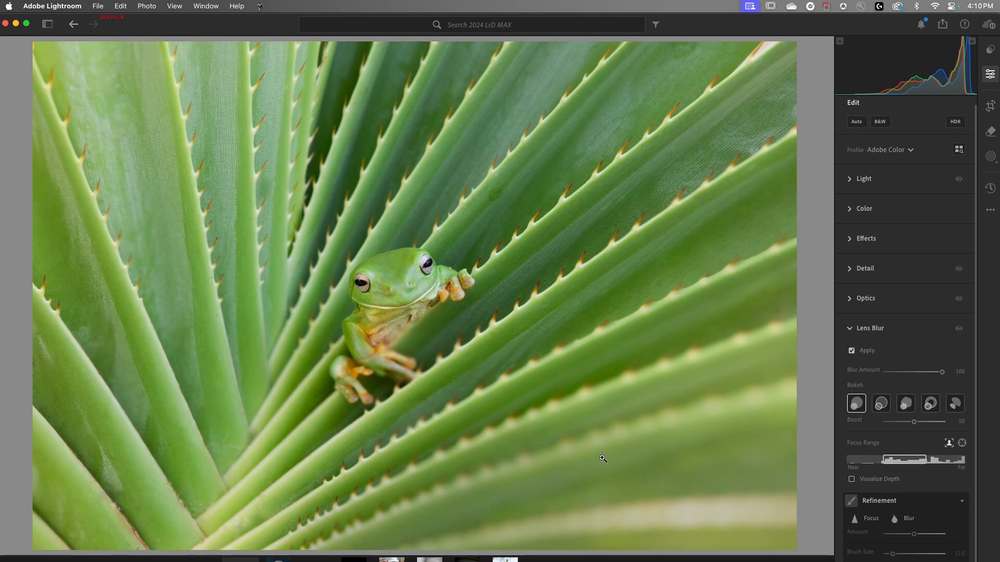
Visualize the frog photo's depth and collapse the focus range to the extreme near end.
{"action": "left_click", "coordinate": [851, 479]}
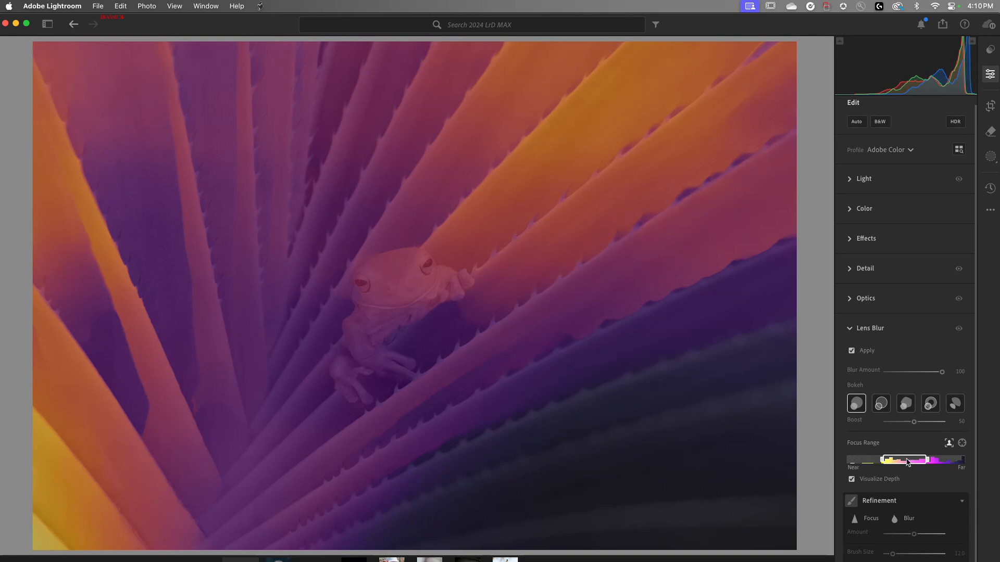
{"action": "left_click_drag", "start_coordinate": [904, 462], "coordinate": [849, 465]}
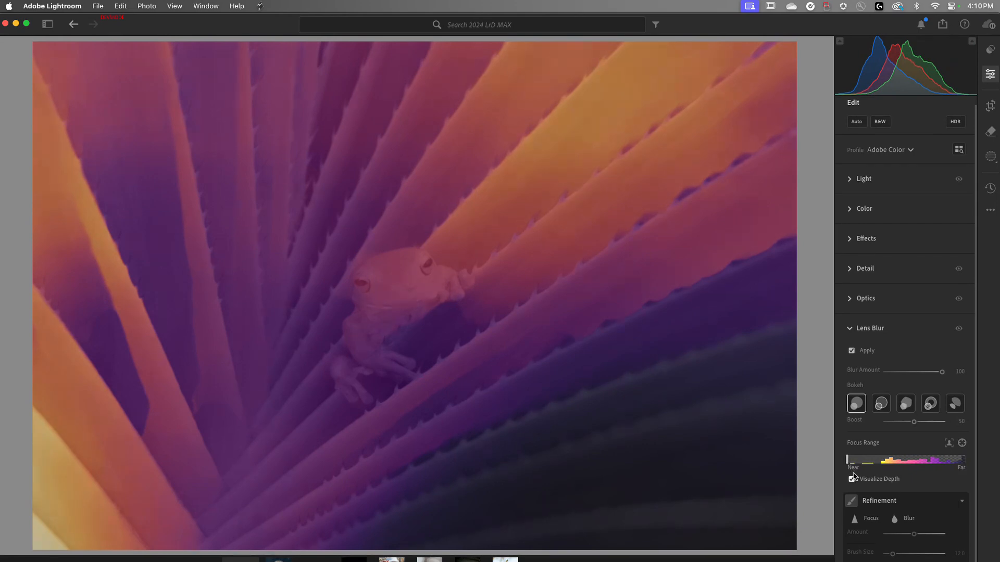
Paint blur over the entire frog photo with a refinement brush enlarged to about size 48, set its Amount to 200, and hide the depth visualization.
{"action": "left_click", "coordinate": [895, 521]}
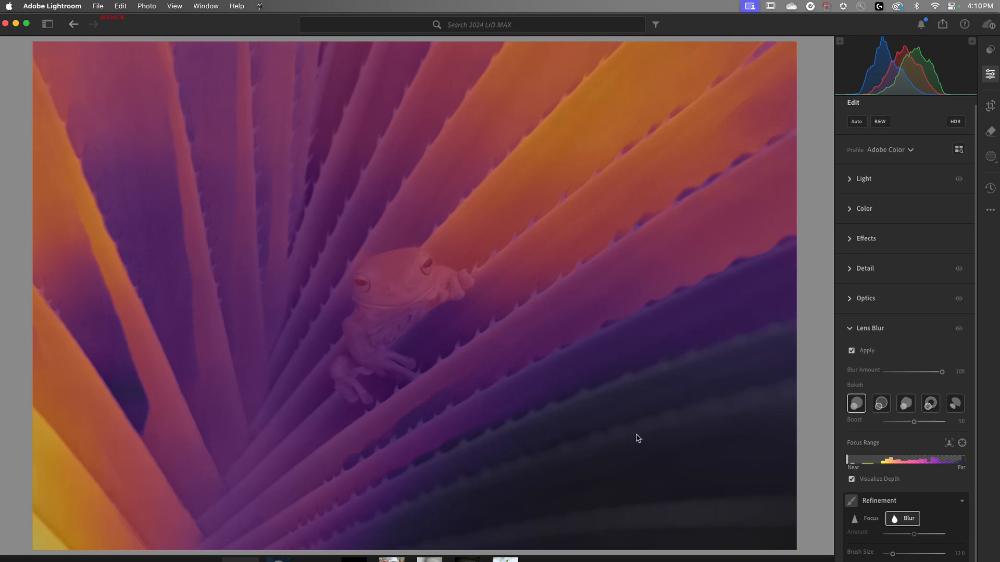
{"action": "scroll", "coordinate": [606, 424], "scroll_direction": "up", "scroll_amount": 5}
{"action": "scroll", "coordinate": [604, 424], "scroll_direction": "up", "scroll_amount": 10}
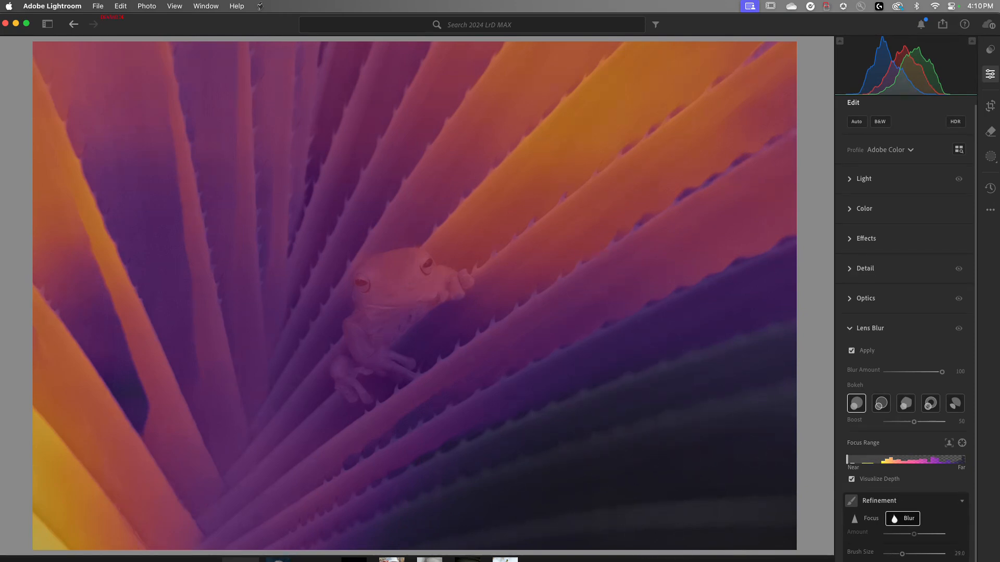
{"action": "key", "text": "bracketright"}
{"action": "key", "text": "bracketright"}
{"action": "key", "text": "bracketright"}
{"action": "key", "text": "bracketright"}
{"action": "key", "text": "bracketright"}
{"action": "key", "text": "bracketright"}
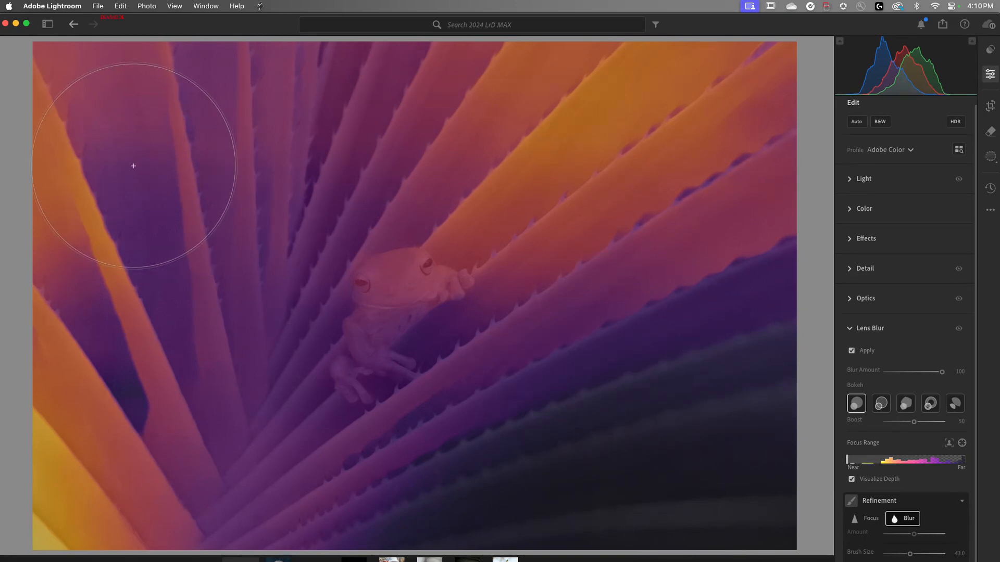
{"action": "mouse_move", "coordinate": [89, 138]}
{"action": "left_mouse_down"}
{"action": "mouse_move", "coordinate": [675, 138]}
{"action": "mouse_move", "coordinate": [771, 157]}
{"action": "mouse_move", "coordinate": [784, 350]}
{"action": "mouse_move", "coordinate": [704, 435]}
{"action": "mouse_move", "coordinate": [309, 370]}
{"action": "mouse_move", "coordinate": [58, 349]}
{"action": "mouse_move", "coordinate": [45, 458]}
{"action": "mouse_move", "coordinate": [721, 476]}
{"action": "mouse_move", "coordinate": [764, 301]}
{"action": "mouse_move", "coordinate": [365, 283]}
{"action": "mouse_move", "coordinate": [69, 294]}
{"action": "mouse_move", "coordinate": [83, 266]}
{"action": "mouse_move", "coordinate": [535, 157]}
{"action": "mouse_move", "coordinate": [665, 160]}
{"action": "mouse_move", "coordinate": [750, 142]}
{"action": "mouse_move", "coordinate": [692, 325]}
{"action": "mouse_move", "coordinate": [698, 456]}
{"action": "left_mouse_up"}
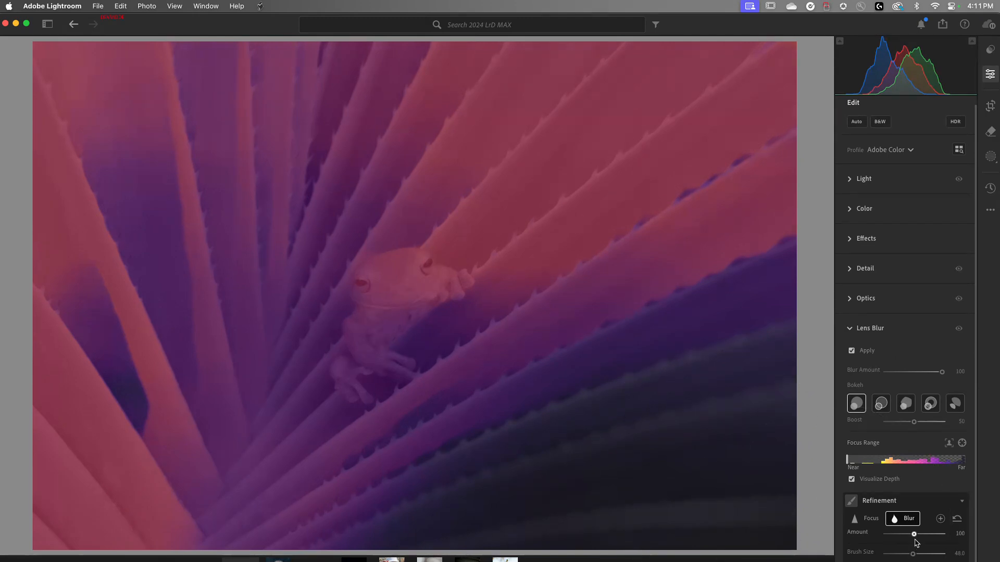
{"action": "left_click_drag", "start_coordinate": [914, 535], "coordinate": [953, 536]}
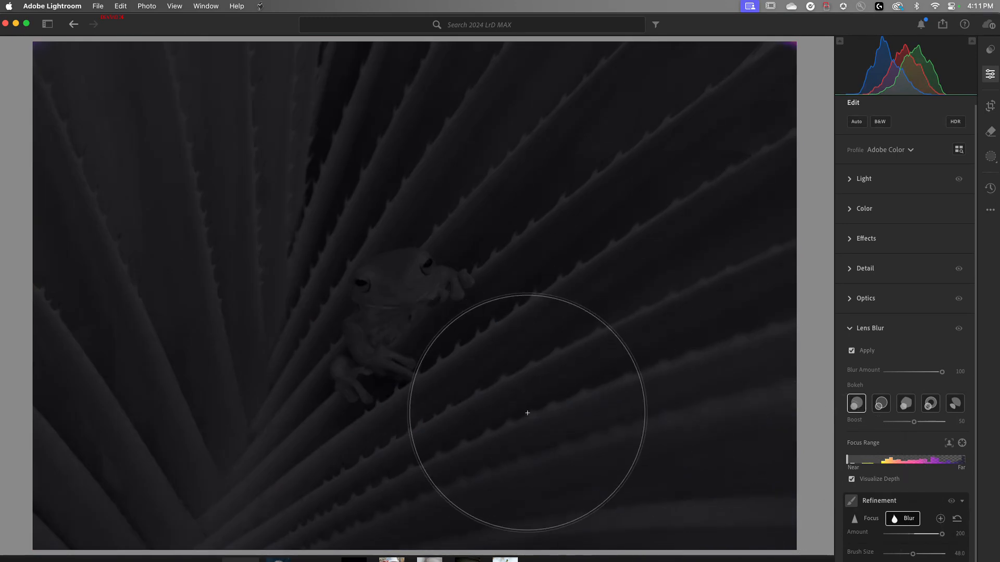
{"action": "left_click", "coordinate": [851, 480]}
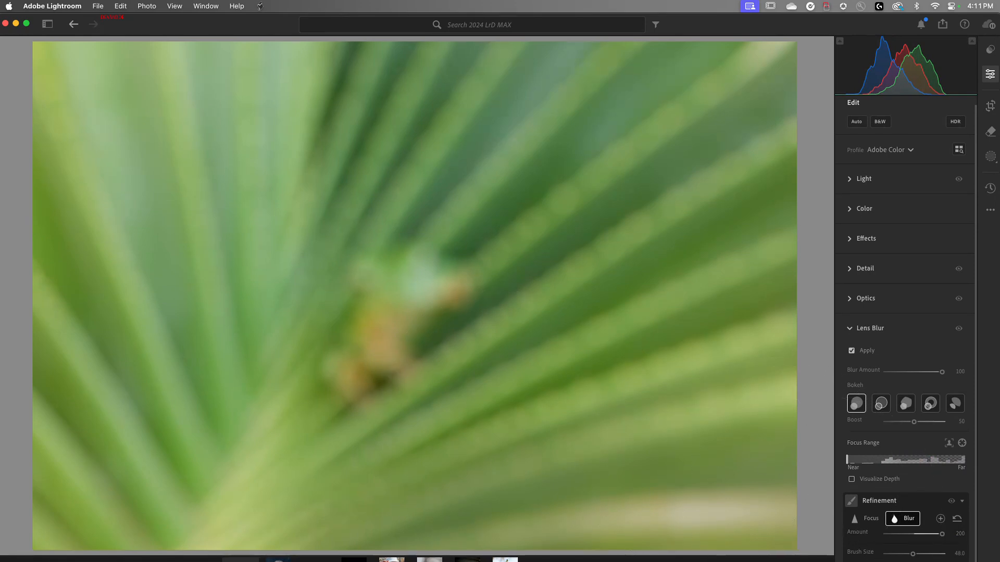
Paint focus over the frog and the leaves around it with a size 34 refinement brush, and set its Amount to 55.
{"action": "left_click", "coordinate": [870, 518]}
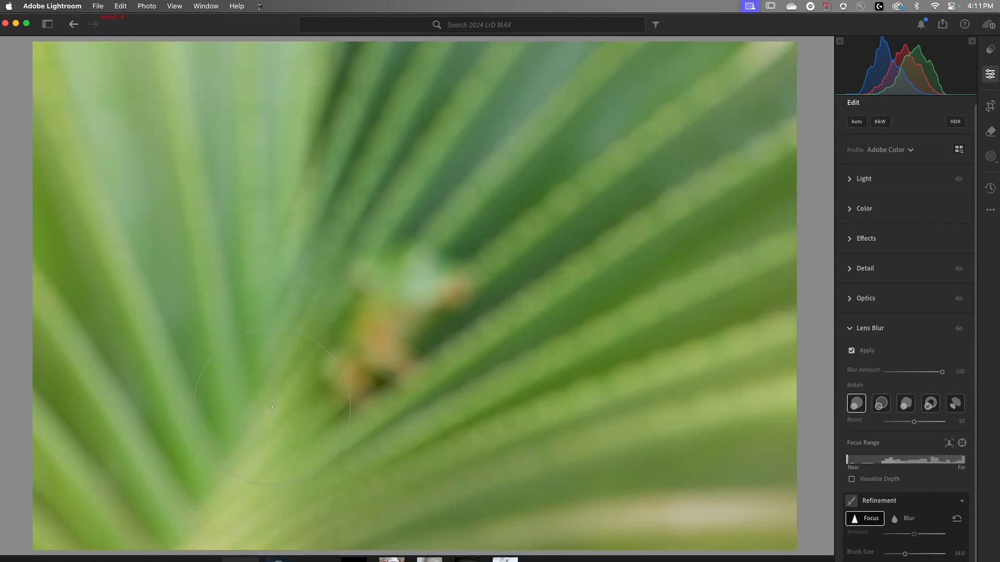
{"action": "mouse_move", "coordinate": [275, 400]}
{"action": "left_mouse_down"}
{"action": "mouse_move", "coordinate": [380, 333]}
{"action": "mouse_move", "coordinate": [503, 210]}
{"action": "mouse_move", "coordinate": [291, 401]}
{"action": "mouse_move", "coordinate": [463, 271]}
{"action": "mouse_move", "coordinate": [576, 207]}
{"action": "mouse_move", "coordinate": [588, 229]}
{"action": "mouse_move", "coordinate": [604, 208]}
{"action": "mouse_move", "coordinate": [579, 217]}
{"action": "left_mouse_up"}
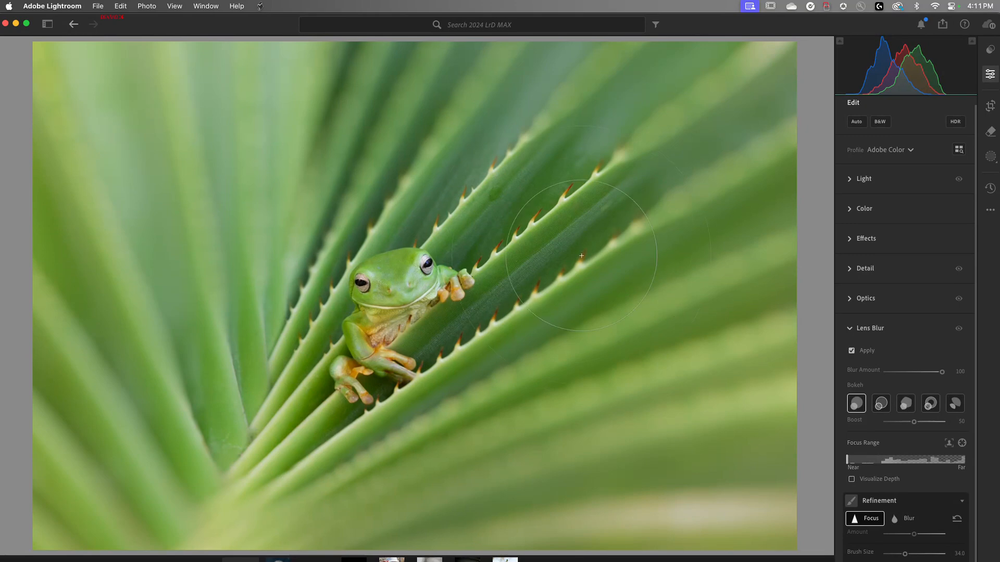
{"action": "mouse_move", "coordinate": [505, 148]}
{"action": "left_mouse_down"}
{"action": "mouse_move", "coordinate": [526, 197]}
{"action": "mouse_move", "coordinate": [604, 130]}
{"action": "mouse_move", "coordinate": [676, 155]}
{"action": "left_mouse_up"}
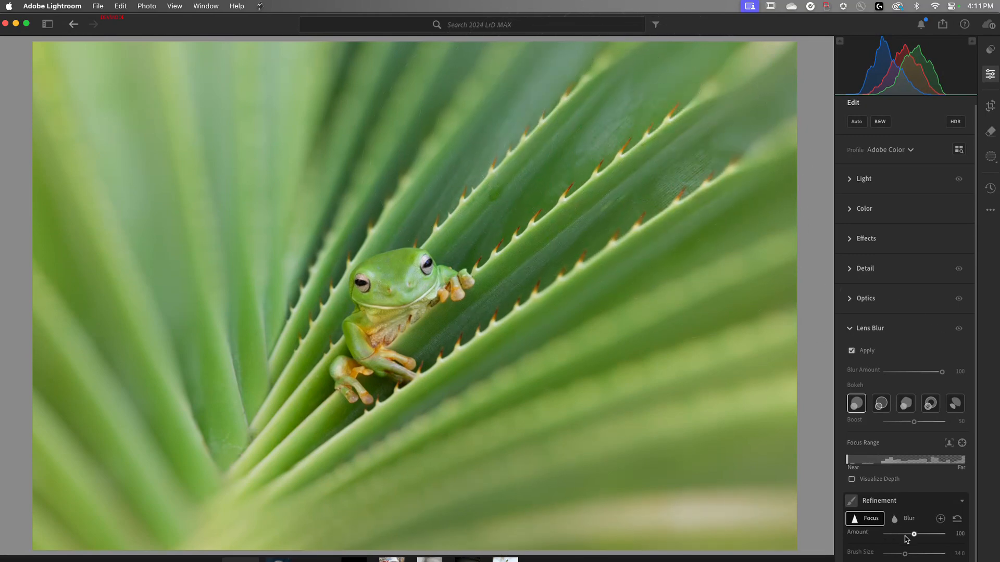
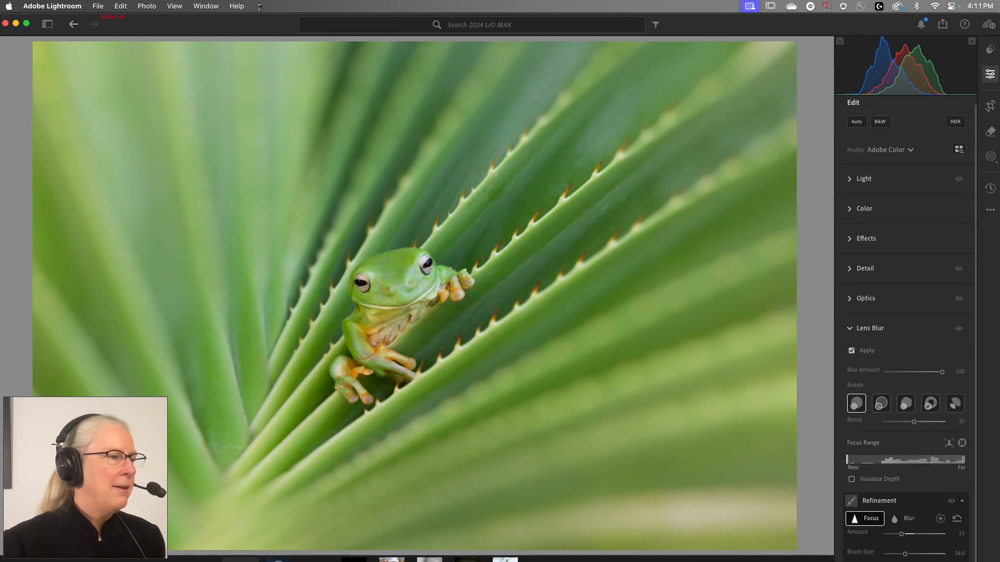
Switch to the portrait of the woman with the braid and start a people mask for Person 1.
{"action": "left_click", "coordinate": [279, 560]}
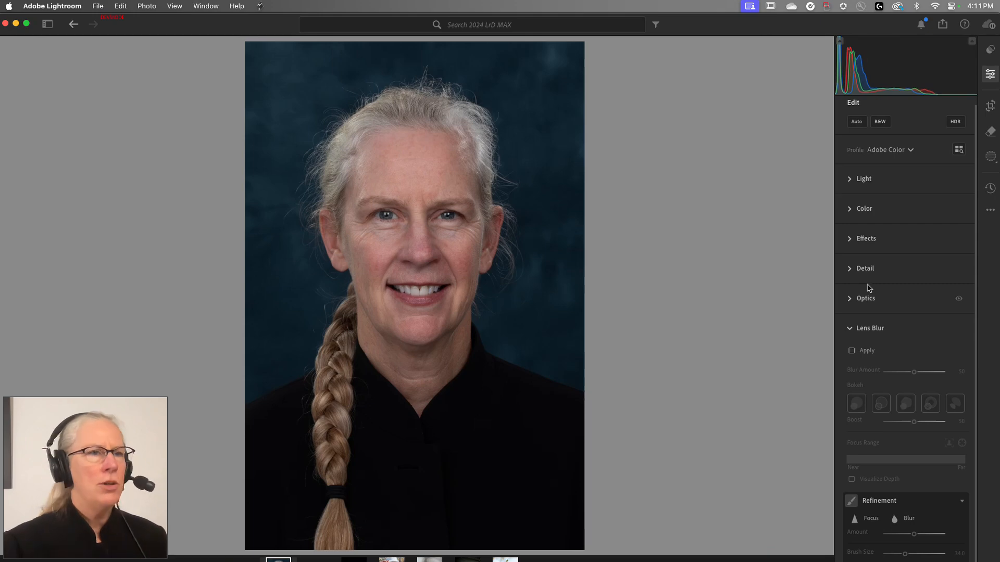
{"action": "left_click", "coordinate": [990, 158]}
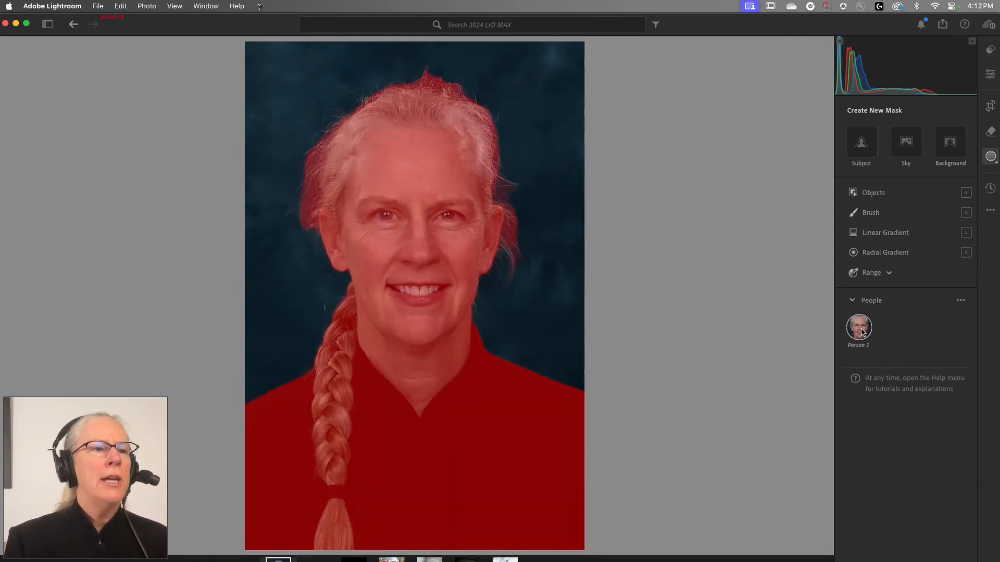
{"action": "left_click", "coordinate": [859, 328]}
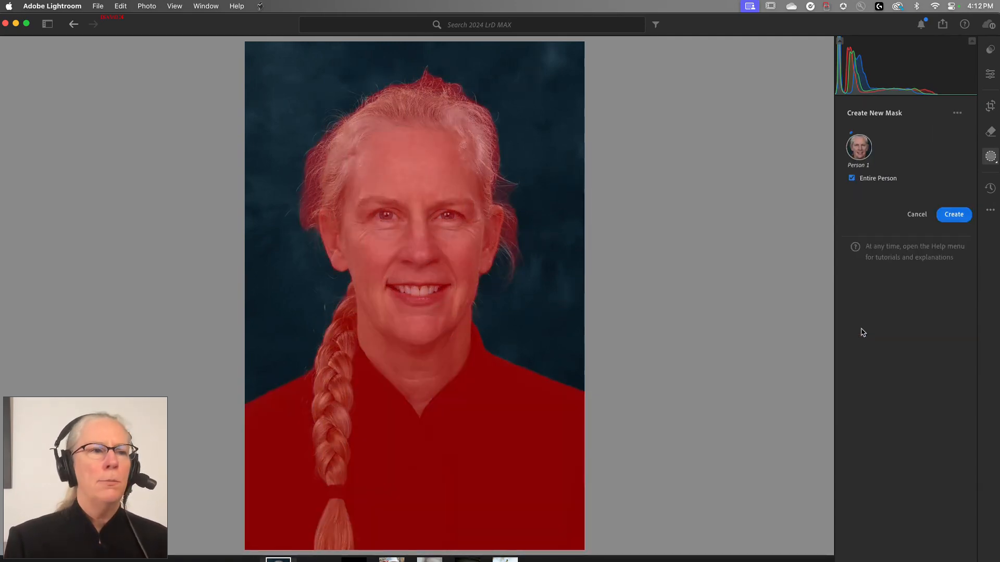
Replace the Entire Person selection with all nine individual parts, from Facial Skin to Clothes, and create them as 9 separate masks.
{"action": "left_click", "coordinate": [851, 178]}
{"action": "left_click", "coordinate": [851, 199]}
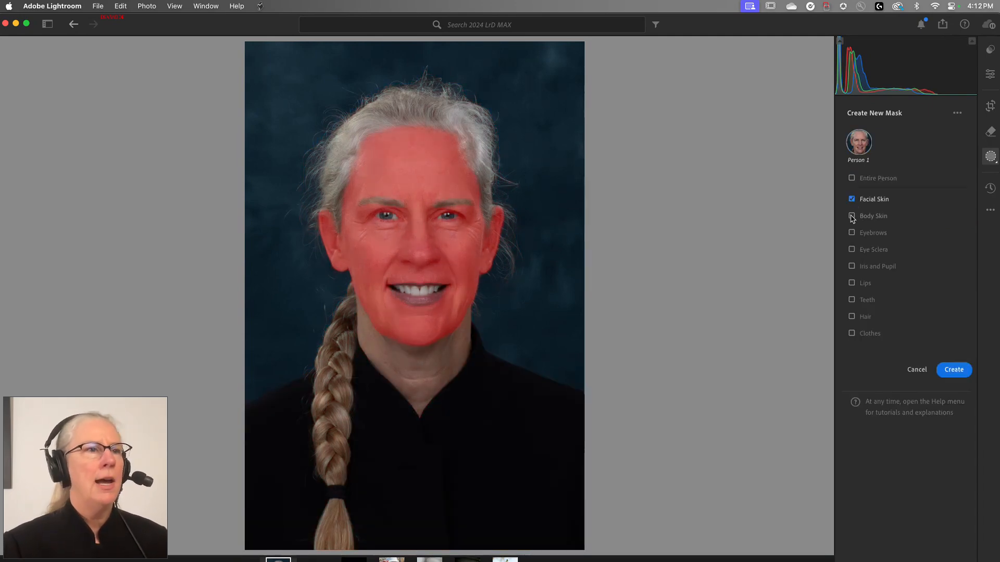
{"action": "left_click", "coordinate": [852, 216]}
{"action": "left_click", "coordinate": [851, 233]}
{"action": "left_click", "coordinate": [852, 249]}
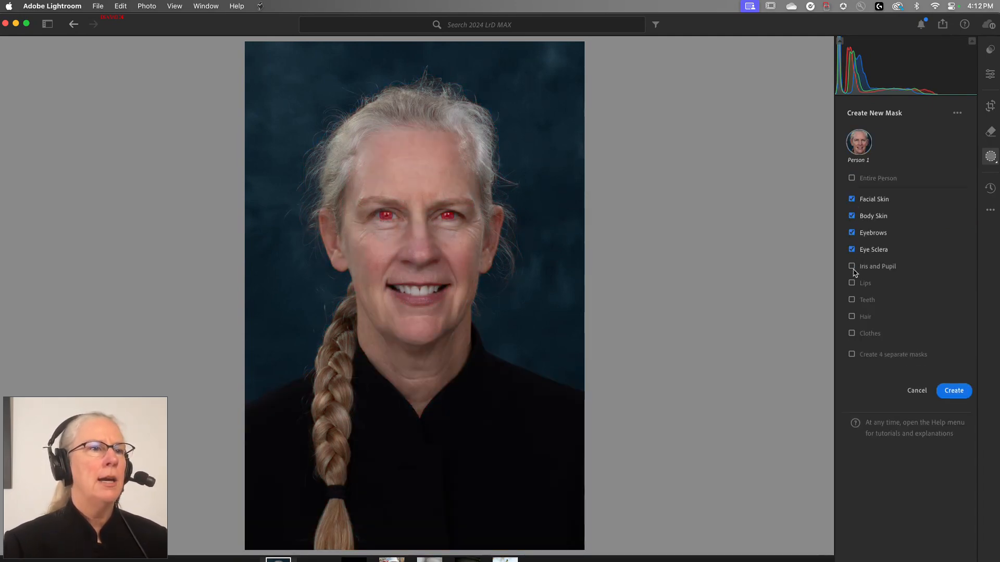
{"action": "left_click", "coordinate": [851, 266]}
{"action": "left_click", "coordinate": [852, 282]}
{"action": "left_click", "coordinate": [851, 299]}
{"action": "left_click", "coordinate": [852, 317]}
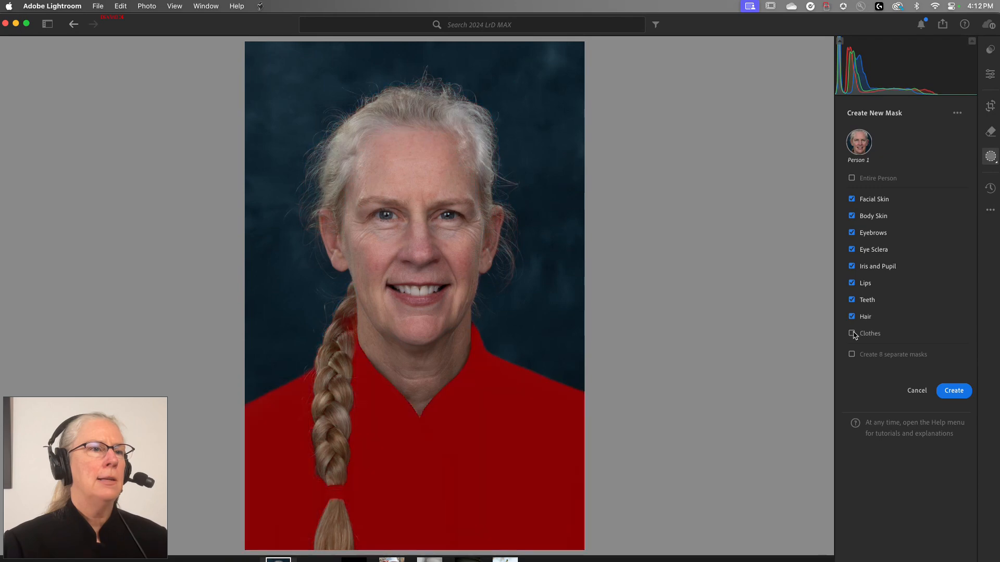
{"action": "left_click", "coordinate": [852, 355]}
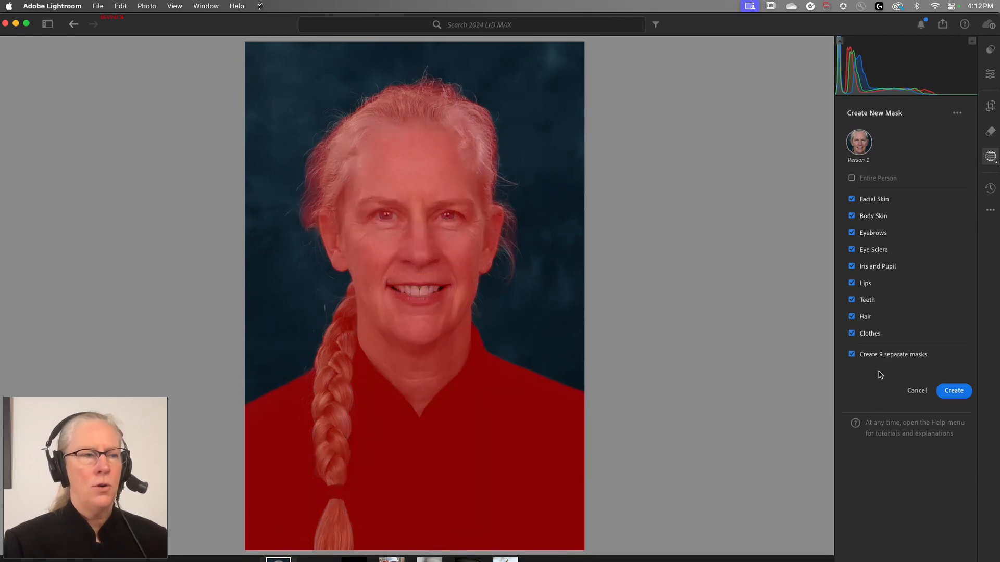
{"action": "left_click", "coordinate": [946, 390]}
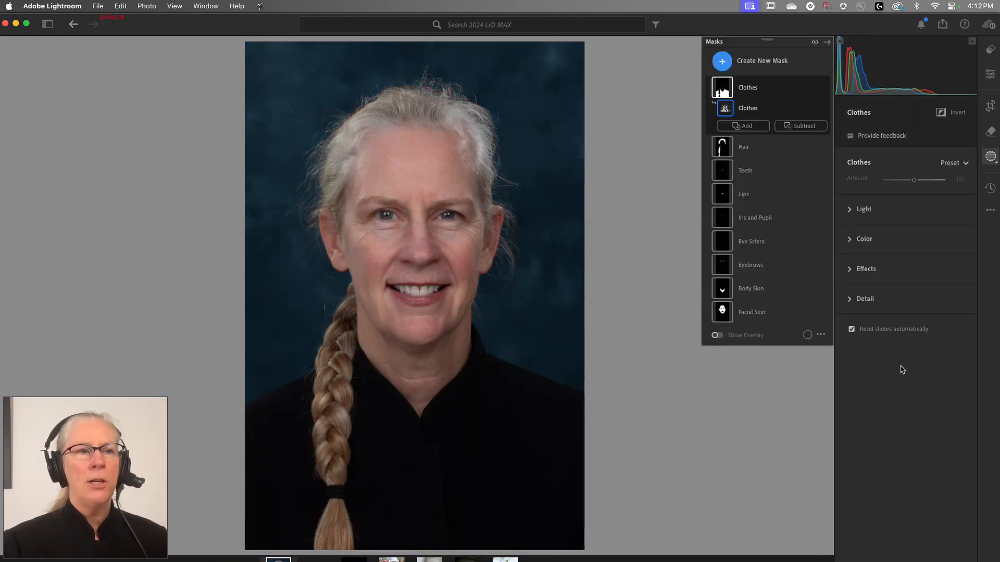
Create a single combined Person 1 mask from Facial Skin, Body Skin and Eyebrows instead of separate masks.
{"action": "left_click", "coordinate": [722, 64]}
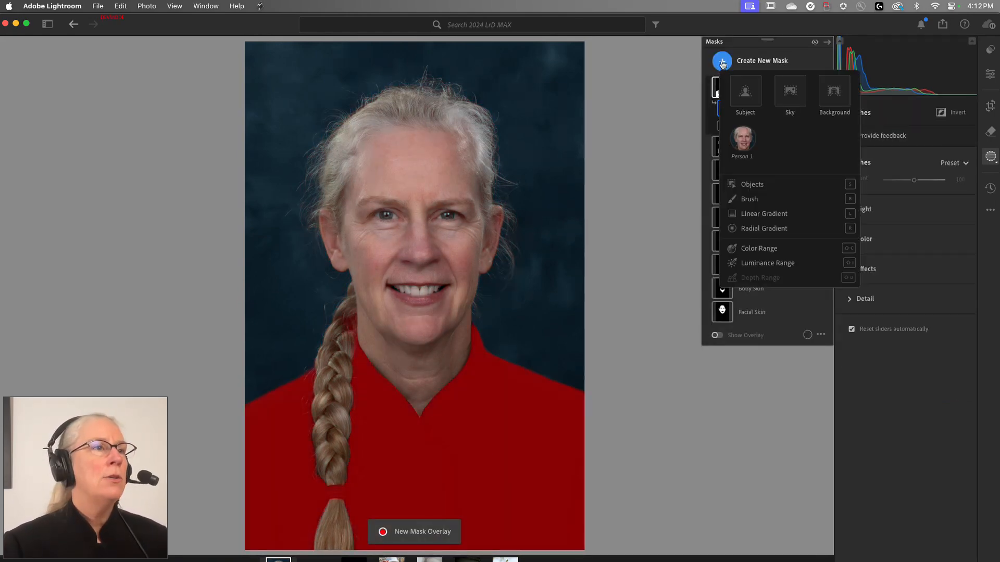
{"action": "left_click", "coordinate": [736, 133]}
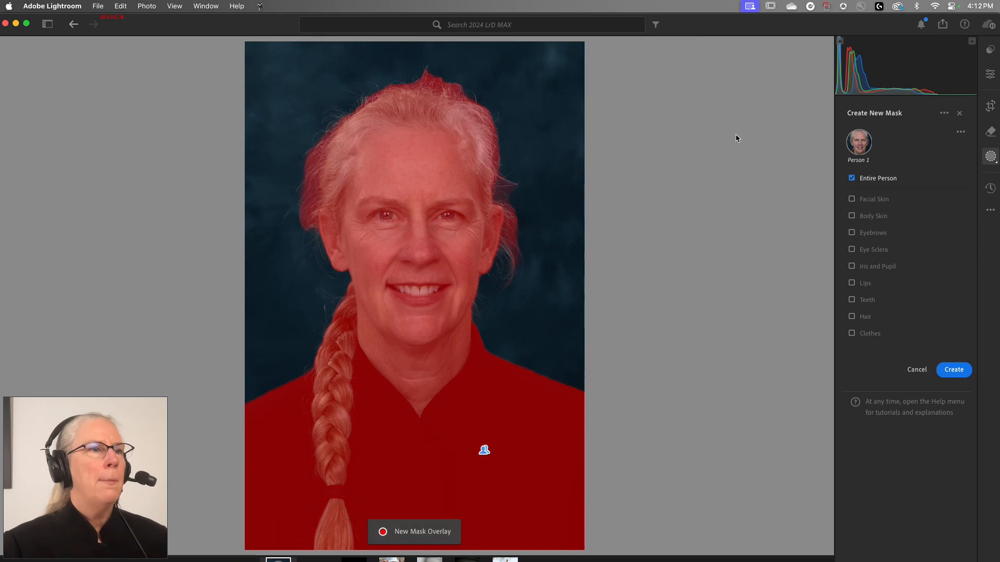
{"action": "left_click", "coordinate": [852, 199]}
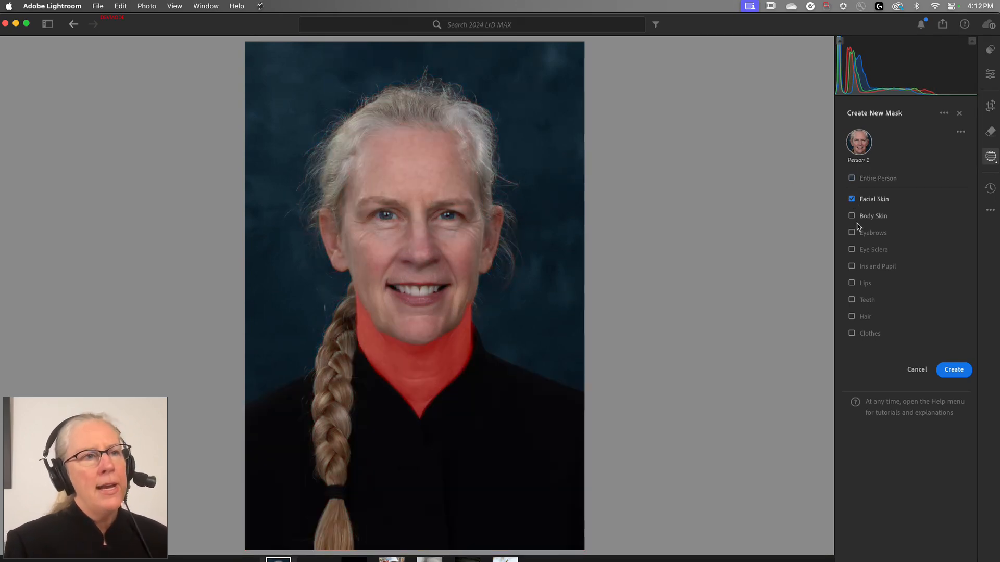
{"action": "left_click", "coordinate": [851, 216]}
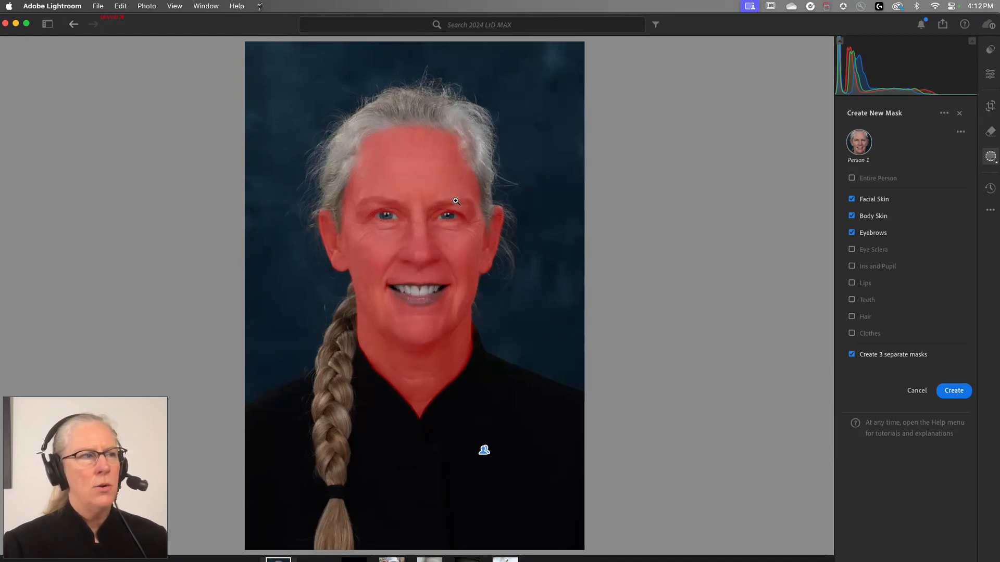
{"action": "left_click", "coordinate": [851, 354]}
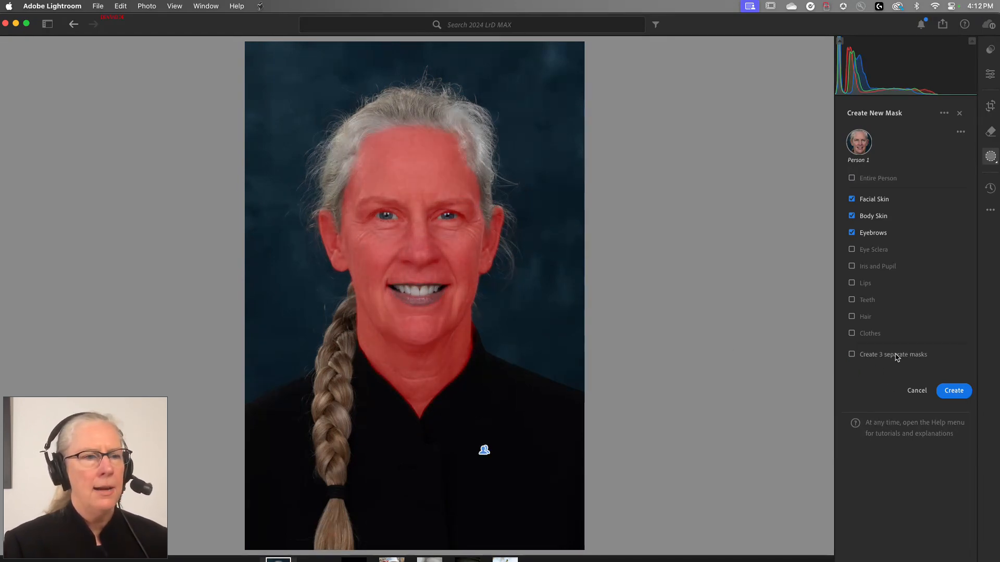
{"action": "left_click", "coordinate": [944, 394]}
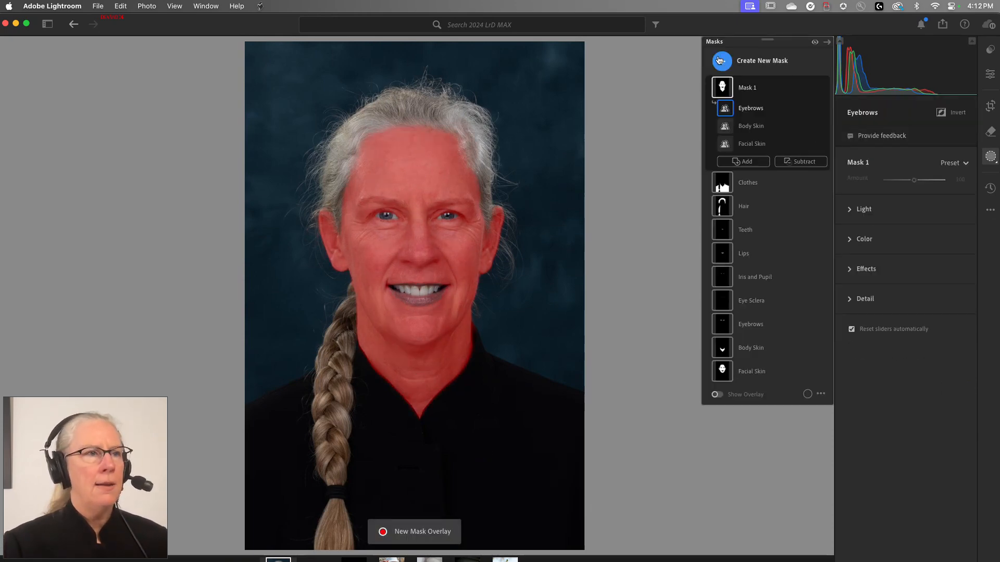
Add a background mask, and draw an inverted radial gradient mask centred on the portrait and extending past the photo's side edges.
{"action": "left_click", "coordinate": [750, 65]}
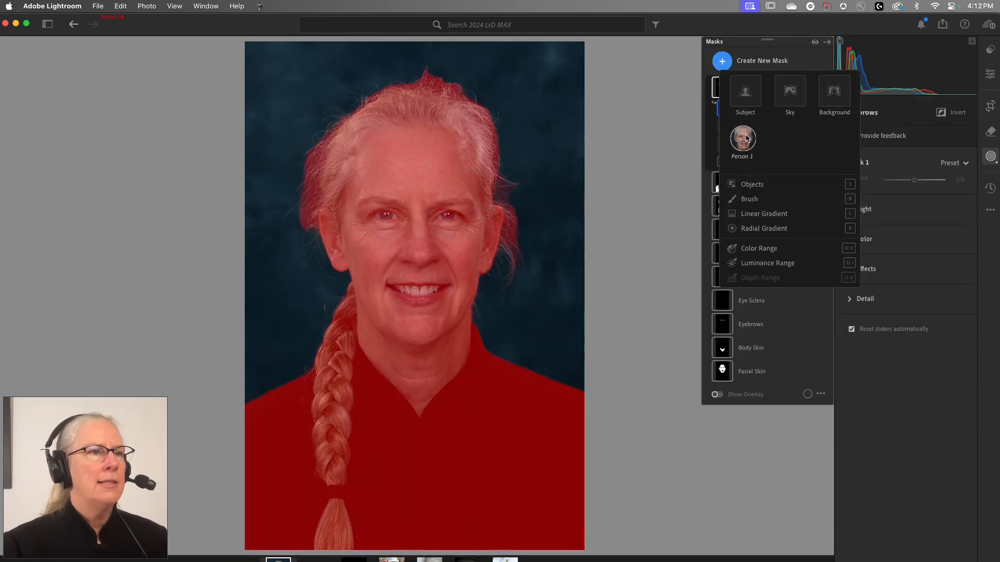
{"action": "left_click", "coordinate": [833, 93]}
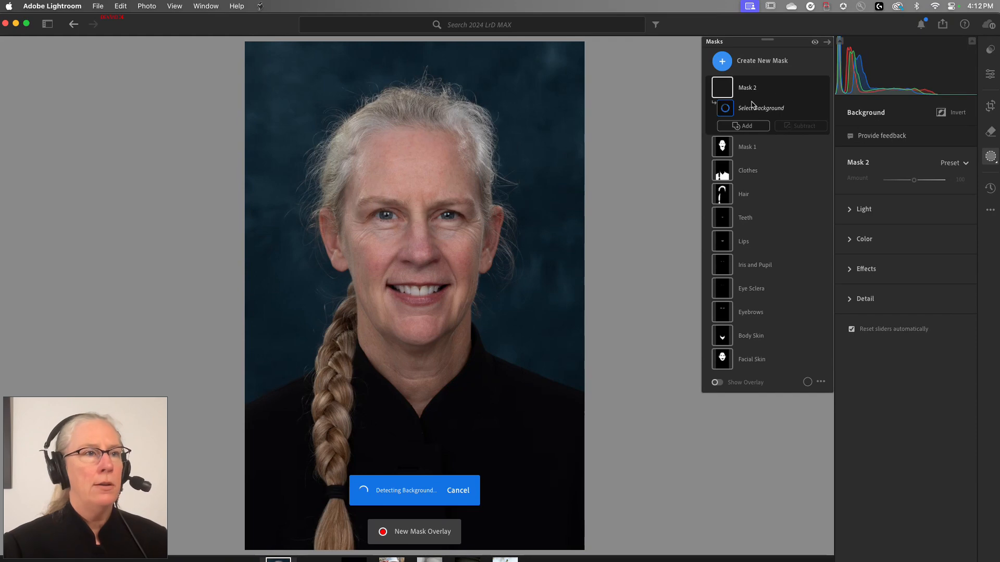
{"action": "left_click", "coordinate": [721, 62]}
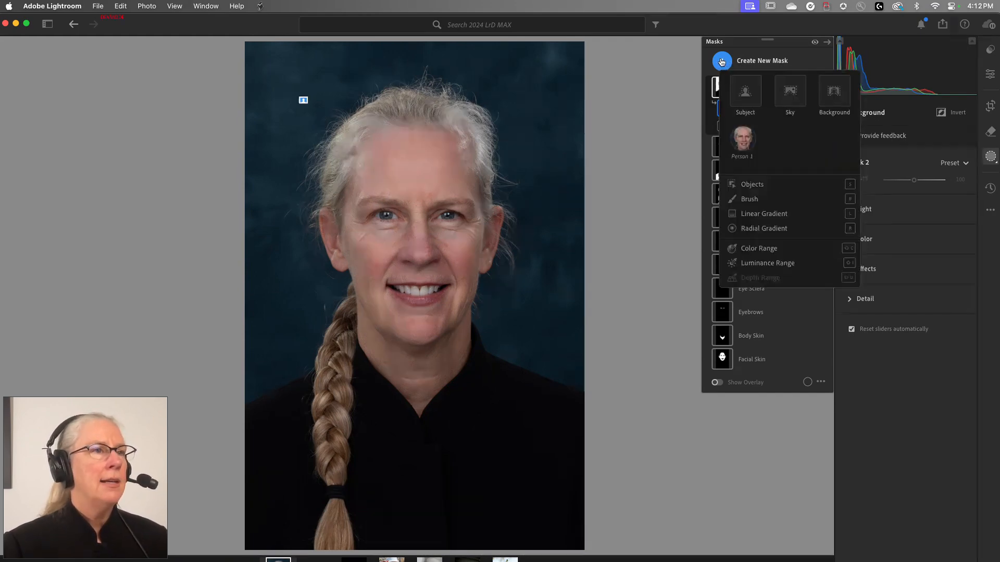
{"action": "left_click", "coordinate": [771, 228]}
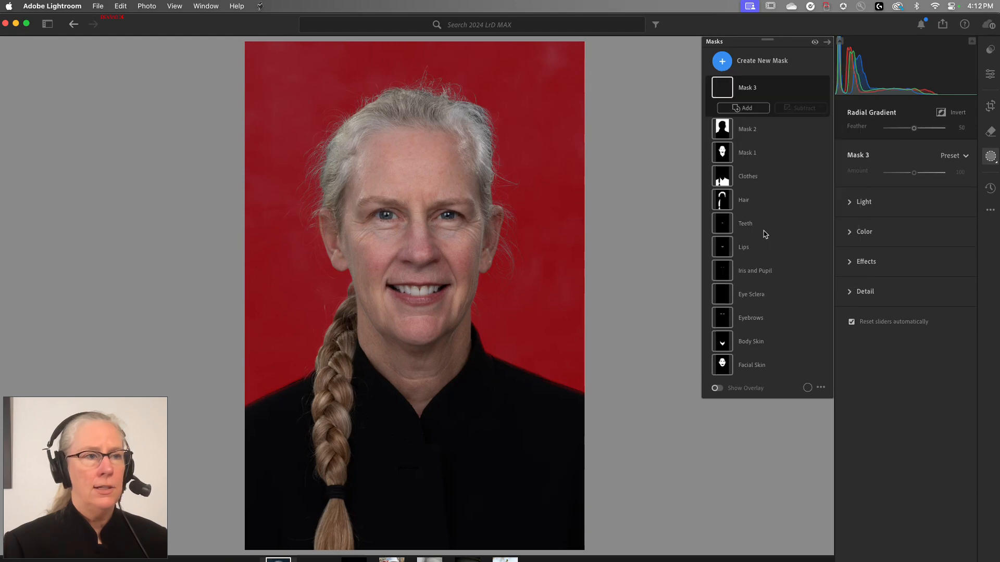
{"action": "left_click", "coordinate": [407, 273]}
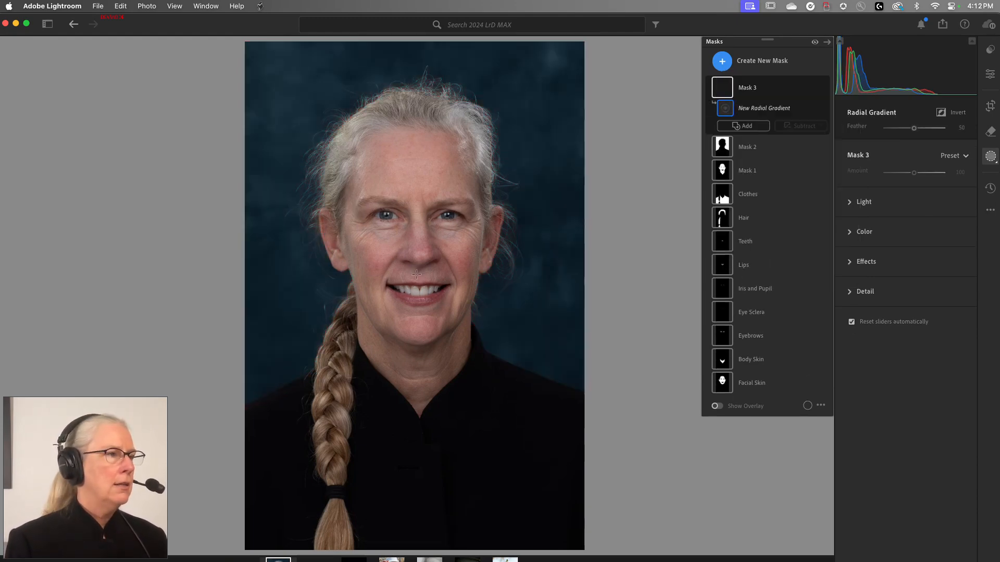
{"action": "left_click", "coordinate": [416, 274]}
{"action": "left_click_drag", "start_coordinate": [584, 294], "coordinate": [677, 301]}
{"action": "left_click_drag", "start_coordinate": [413, 41], "coordinate": [412, 29]}
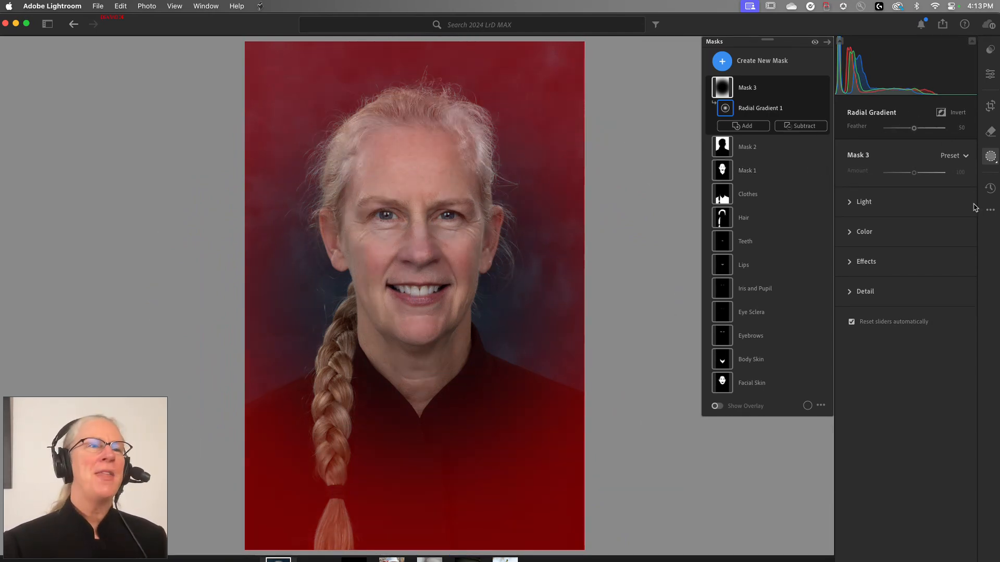
Start a new preset from the portrait's settings and name it Masking people.
{"action": "left_click", "coordinate": [989, 211]}
{"action": "left_click", "coordinate": [989, 211]}
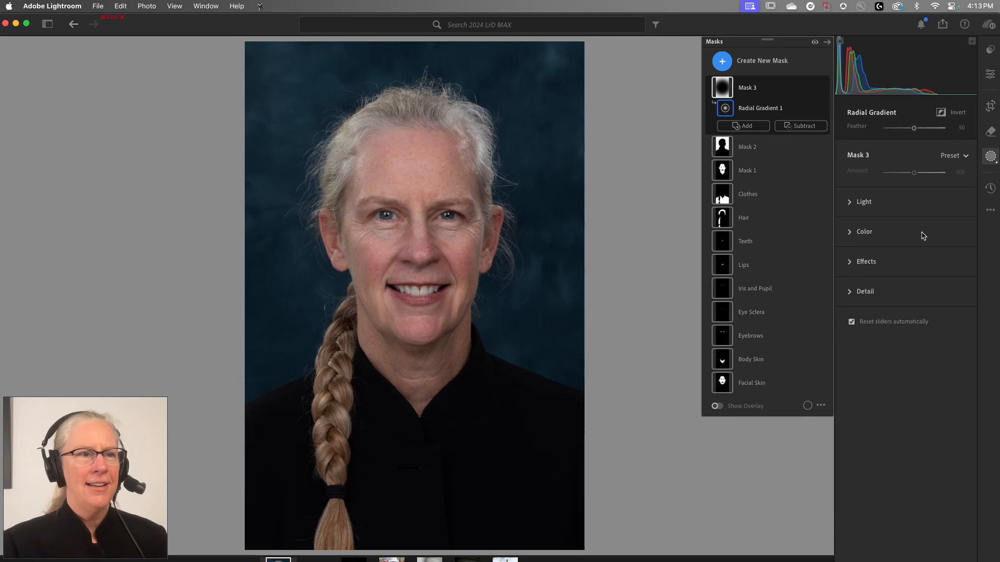
{"action": "left_click", "coordinate": [989, 52]}
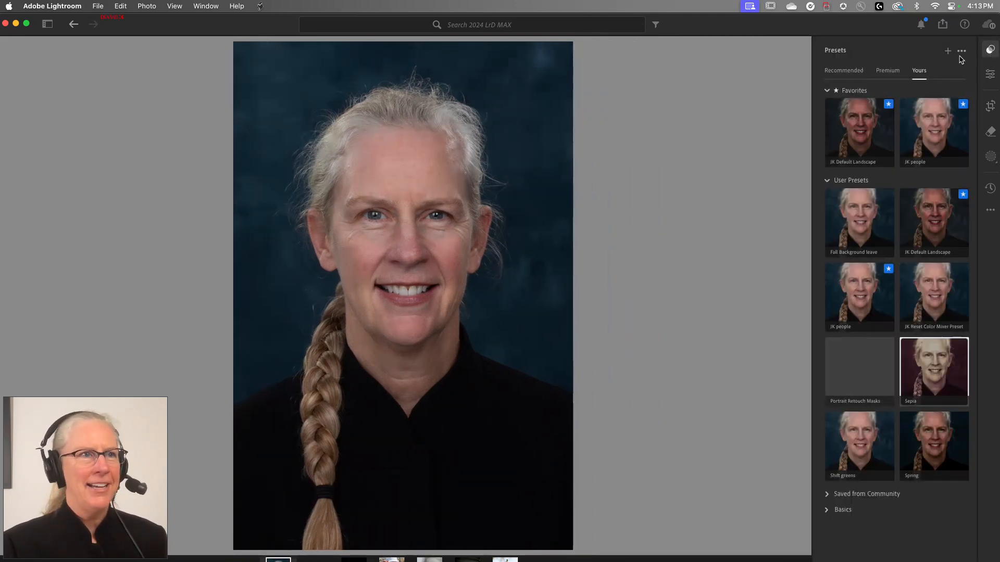
{"action": "left_click", "coordinate": [945, 51]}
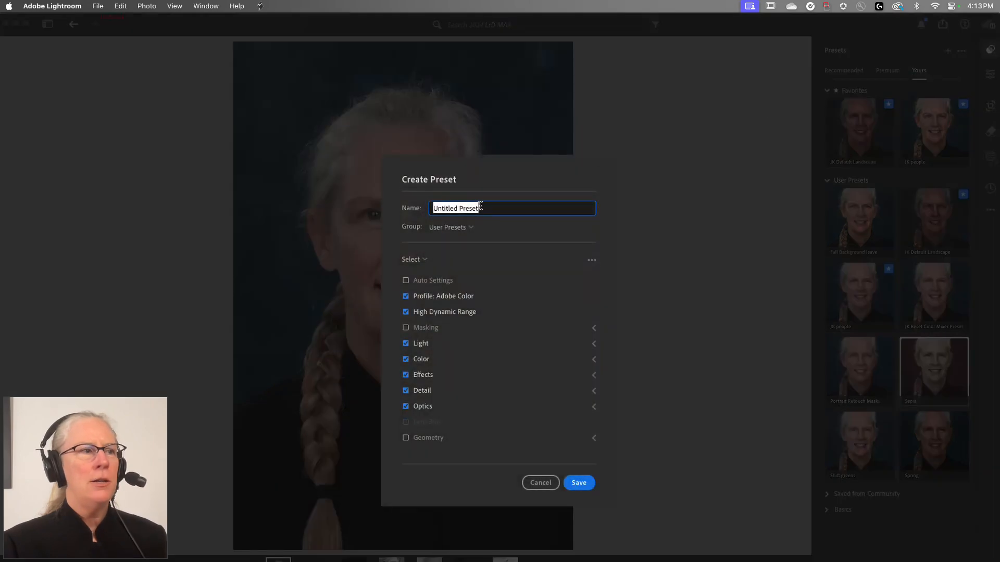
{"action": "type", "text": "Masking people"}
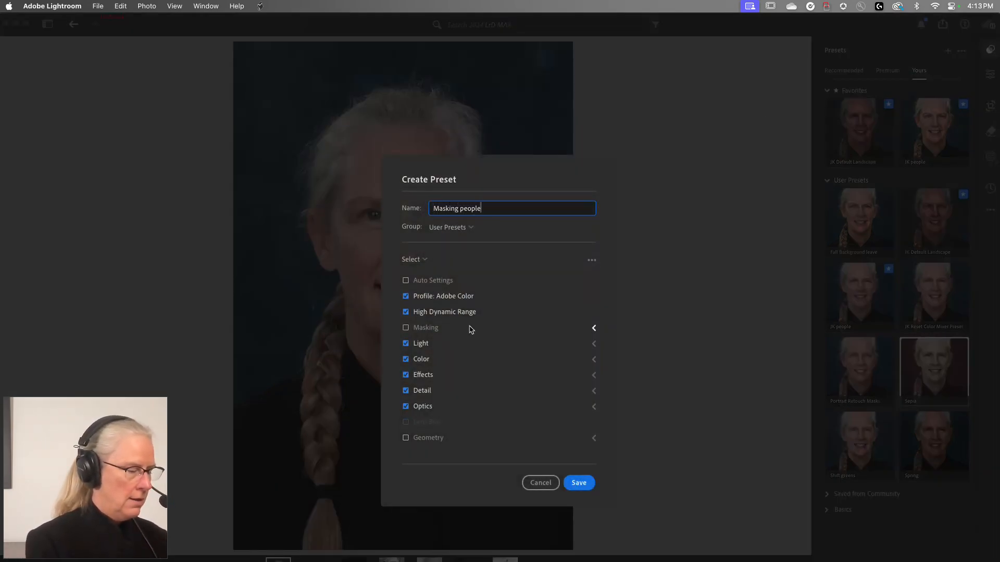
Include only Masking with all its masks in the preset, save it to User Presets and mark it as a favorite.
{"action": "left_click", "coordinate": [418, 261]}
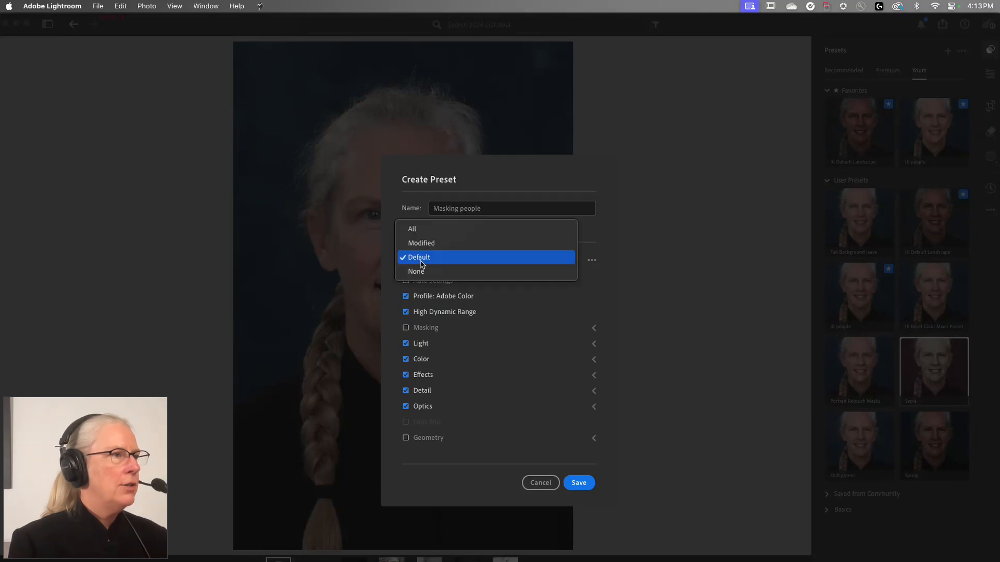
{"action": "left_click", "coordinate": [417, 271]}
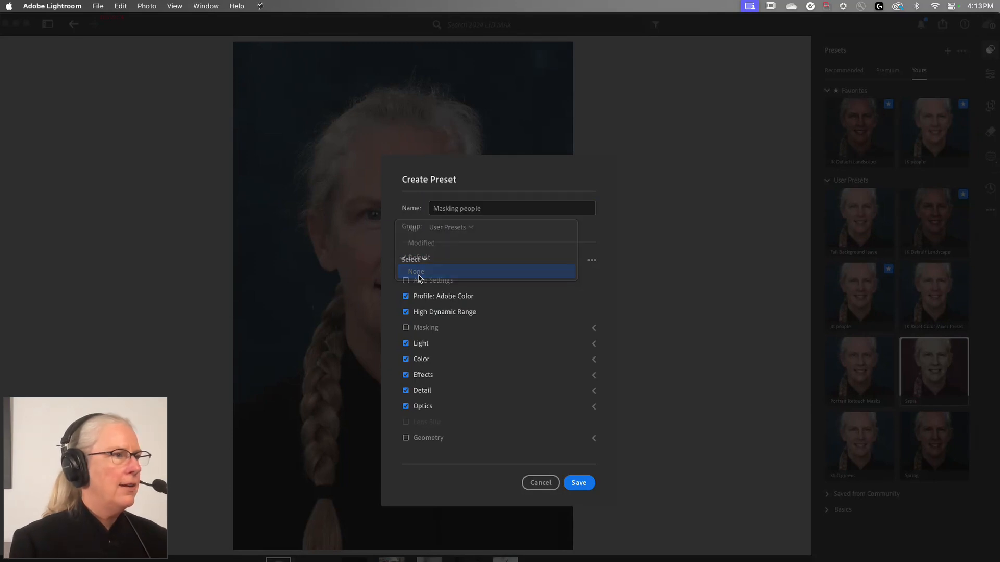
{"action": "left_click", "coordinate": [405, 328]}
{"action": "left_click", "coordinate": [593, 328]}
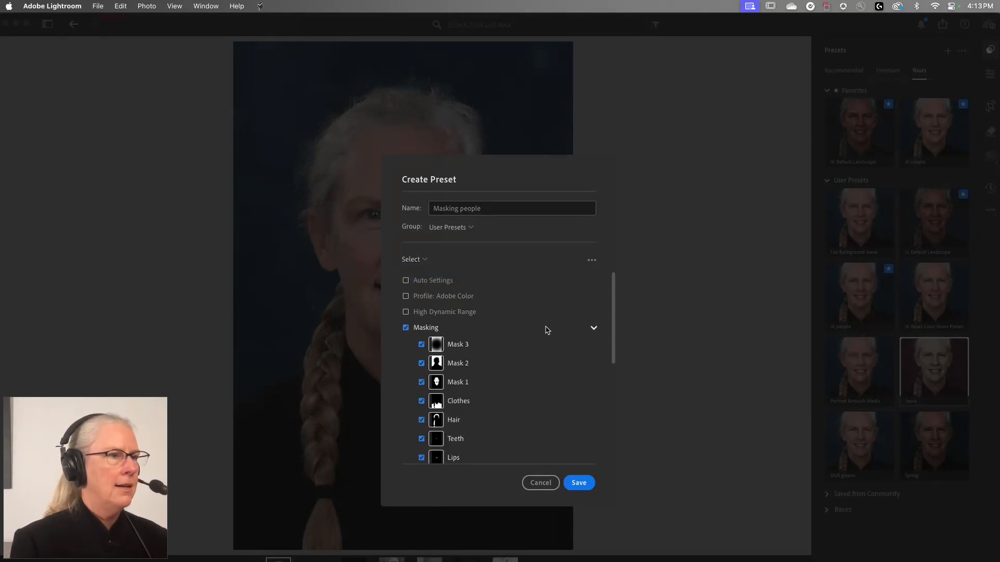
{"action": "left_click", "coordinate": [582, 484]}
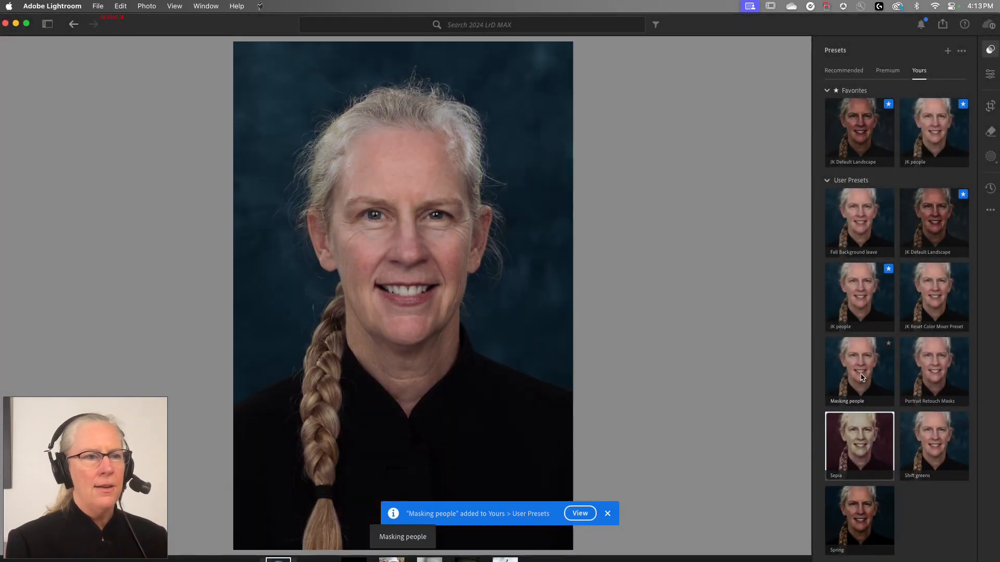
{"action": "left_click", "coordinate": [887, 344]}
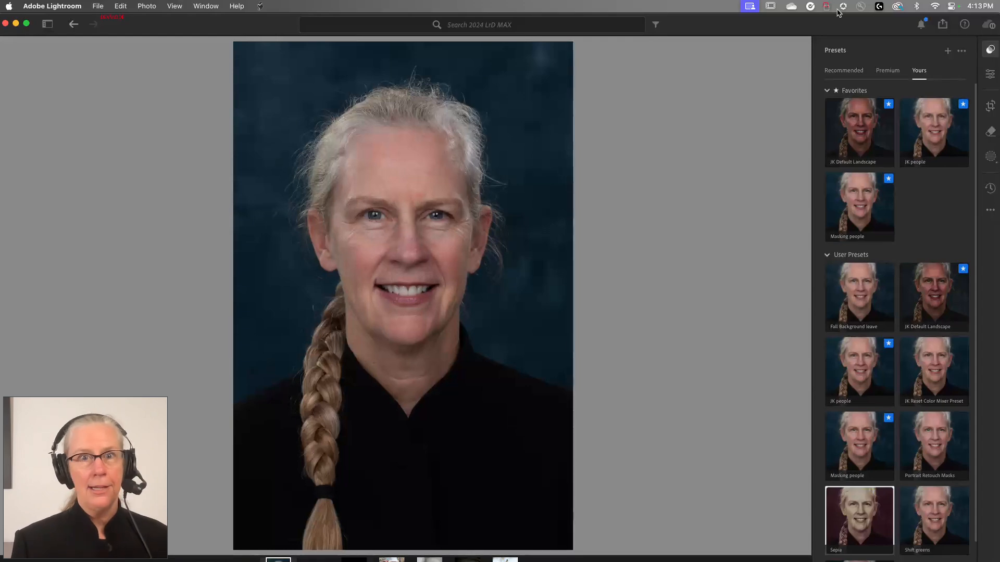
Reopen the portrait's masks and set the Facial Skin mask's Texture to -43.
{"action": "left_click", "coordinate": [989, 50]}
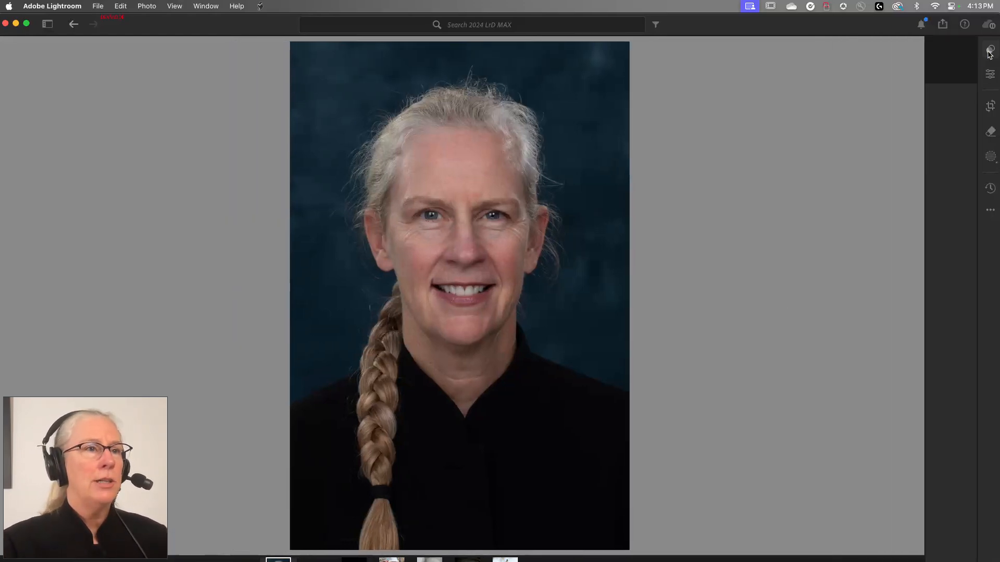
{"action": "left_click", "coordinate": [990, 74]}
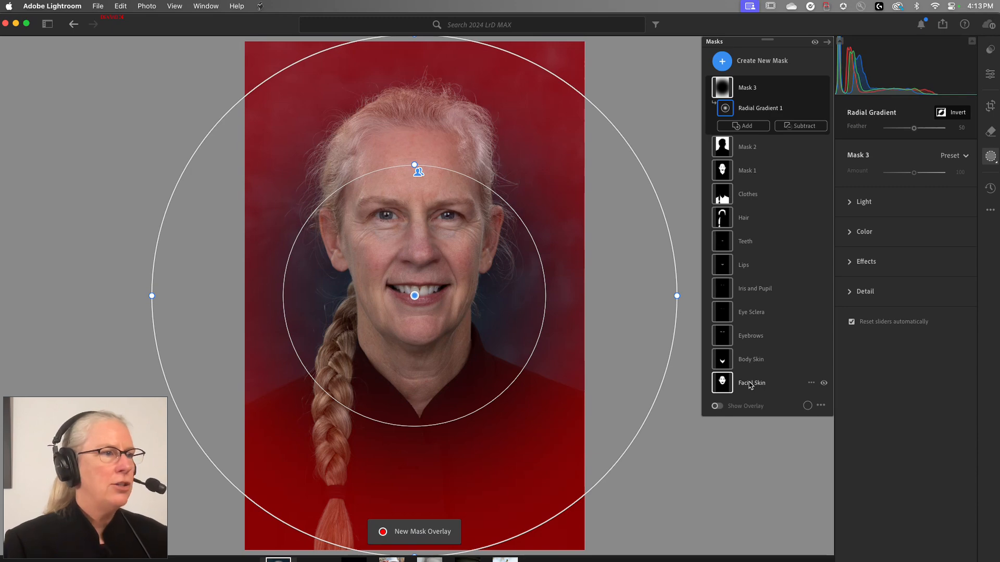
{"action": "left_click", "coordinate": [750, 384]}
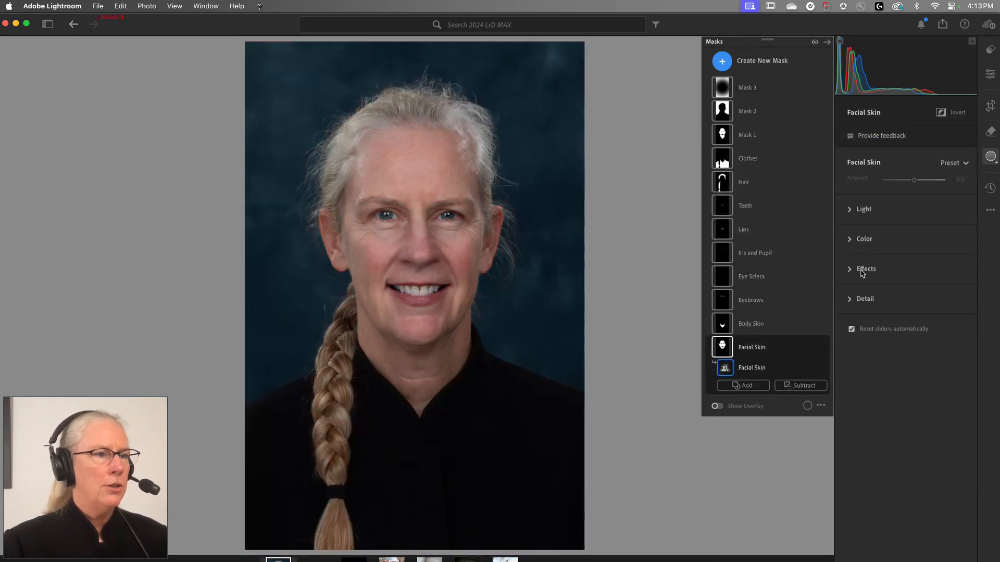
{"action": "left_click", "coordinate": [850, 271]}
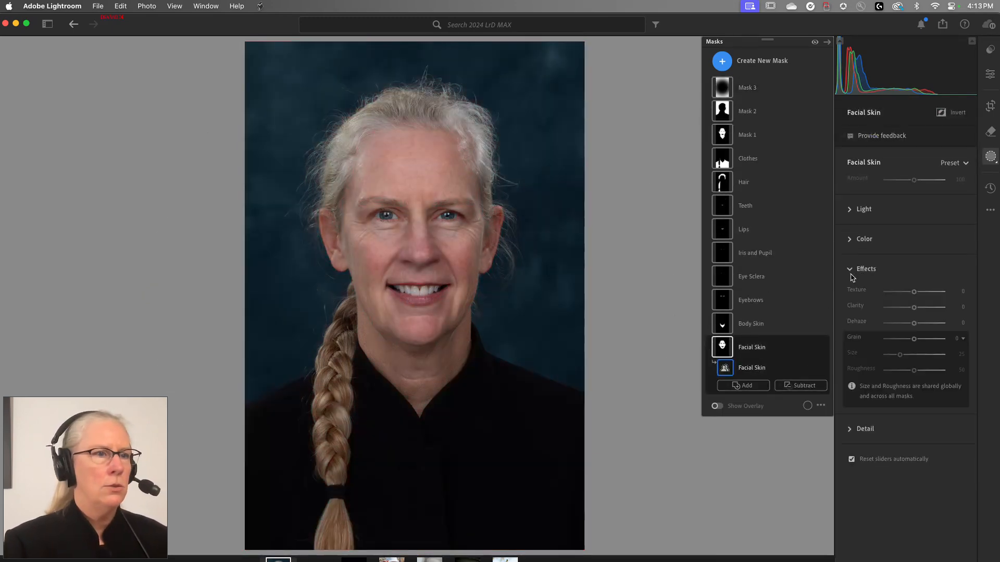
{"action": "left_click", "coordinate": [410, 252]}
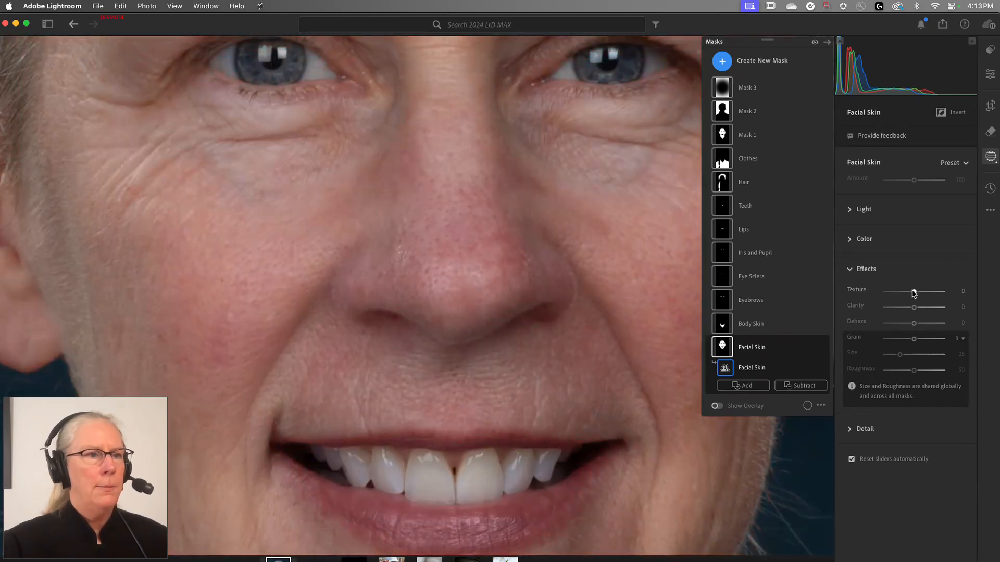
{"action": "left_click_drag", "start_coordinate": [914, 293], "coordinate": [901, 294]}
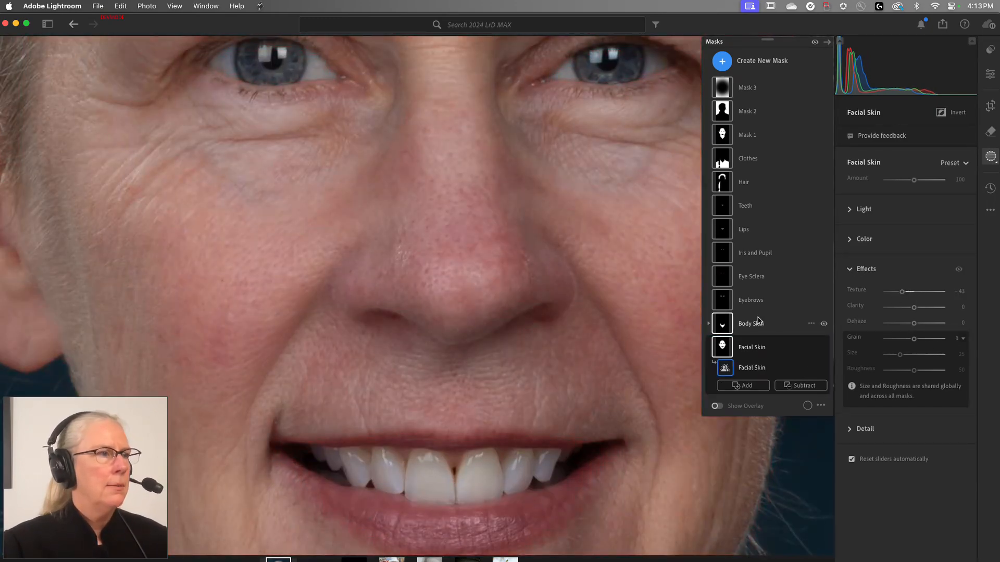
Set the Body Skin mask's Texture to -31 and its Exposure to -0.28.
{"action": "left_click", "coordinate": [749, 326]}
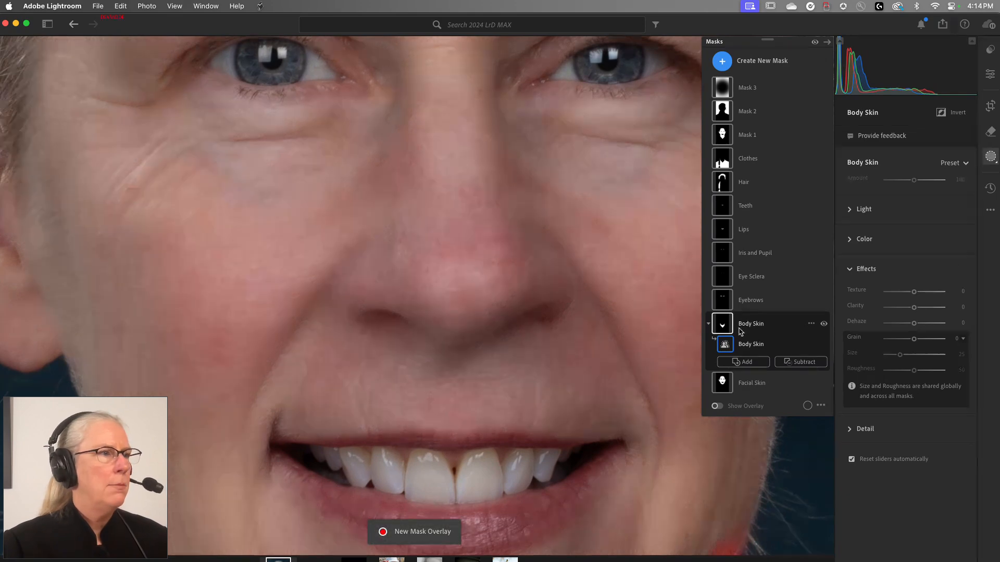
{"action": "left_click_drag", "start_coordinate": [649, 450], "coordinate": [629, 63]}
{"action": "left_click", "coordinate": [618, 202]}
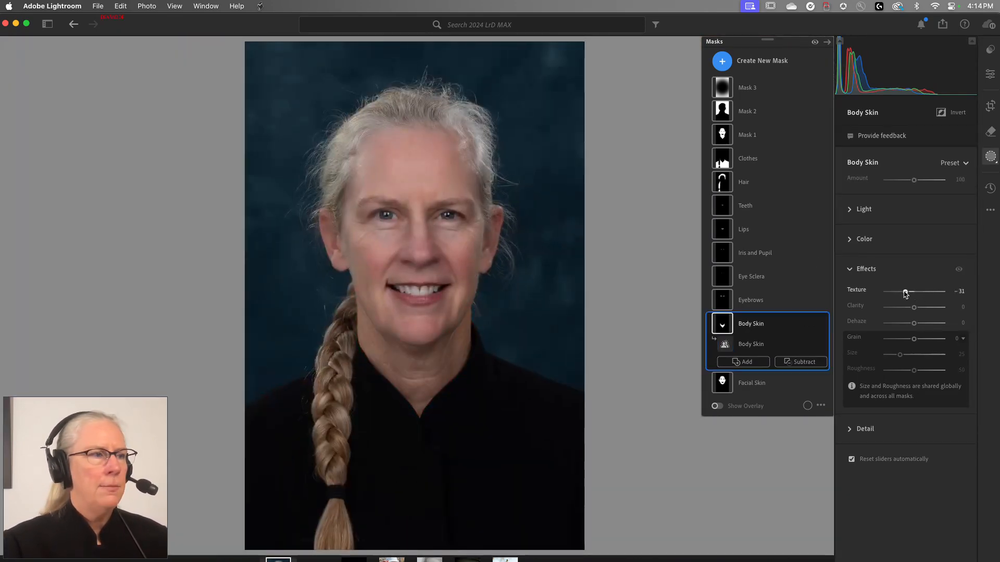
{"action": "left_click", "coordinate": [854, 209]}
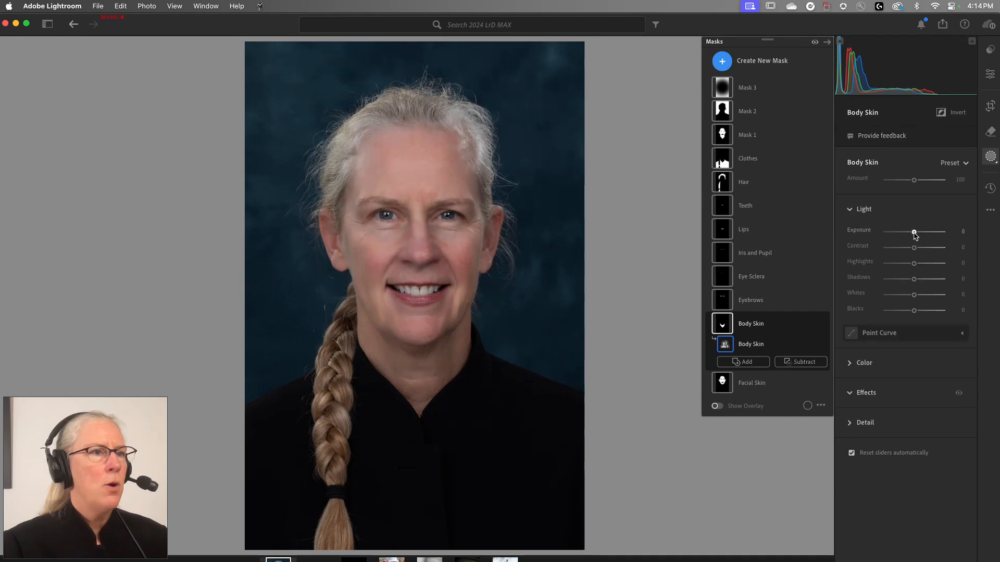
{"action": "left_click_drag", "start_coordinate": [915, 235], "coordinate": [910, 235]}
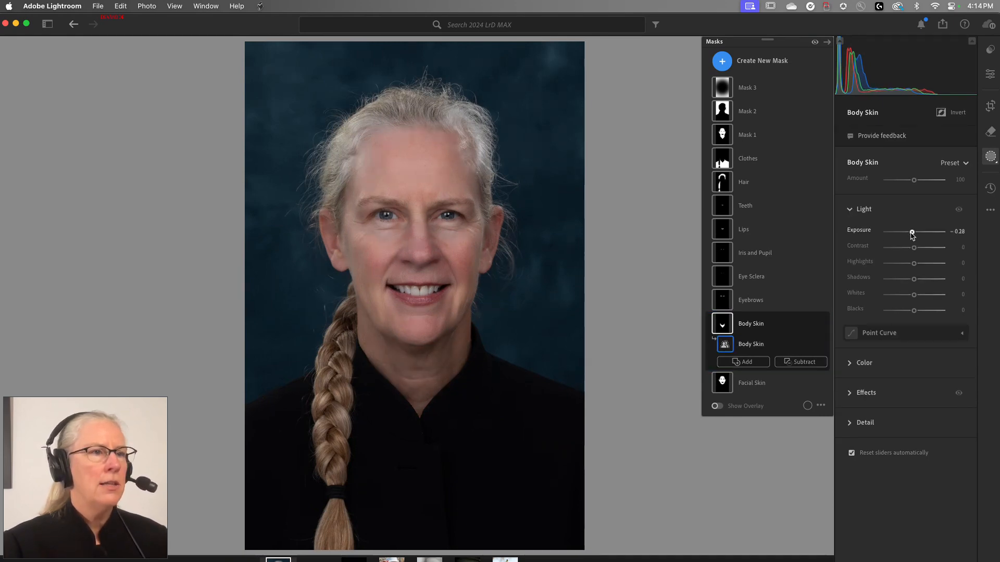
Raise the Texture of the Eyebrows mask slightly.
{"action": "left_click", "coordinate": [768, 300]}
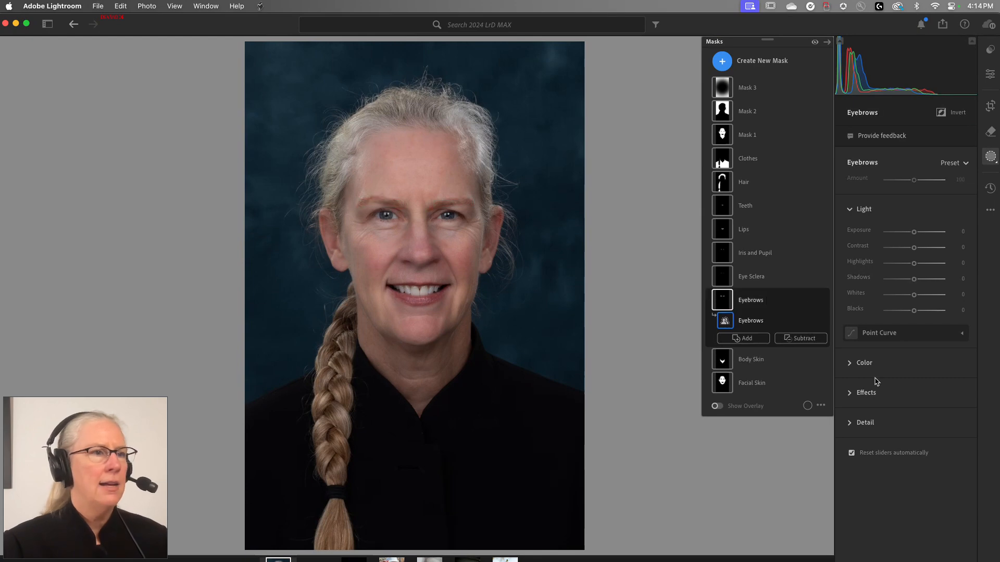
{"action": "left_click", "coordinate": [866, 394]}
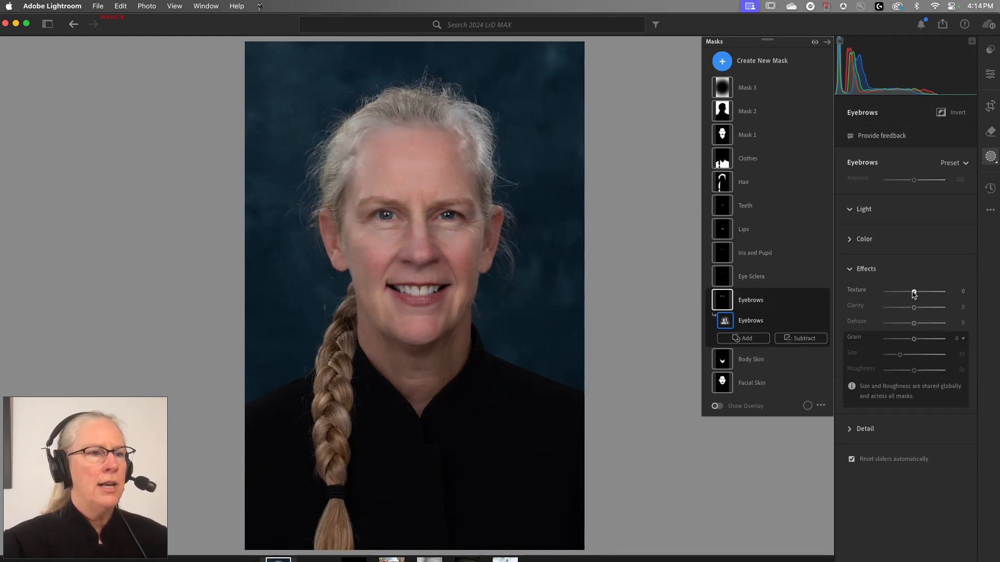
{"action": "left_click_drag", "start_coordinate": [914, 292], "coordinate": [919, 292]}
Select the Eye Sclera mask and set its Exposure to +0.24 while viewing the eyes up close.
{"action": "left_click", "coordinate": [748, 280]}
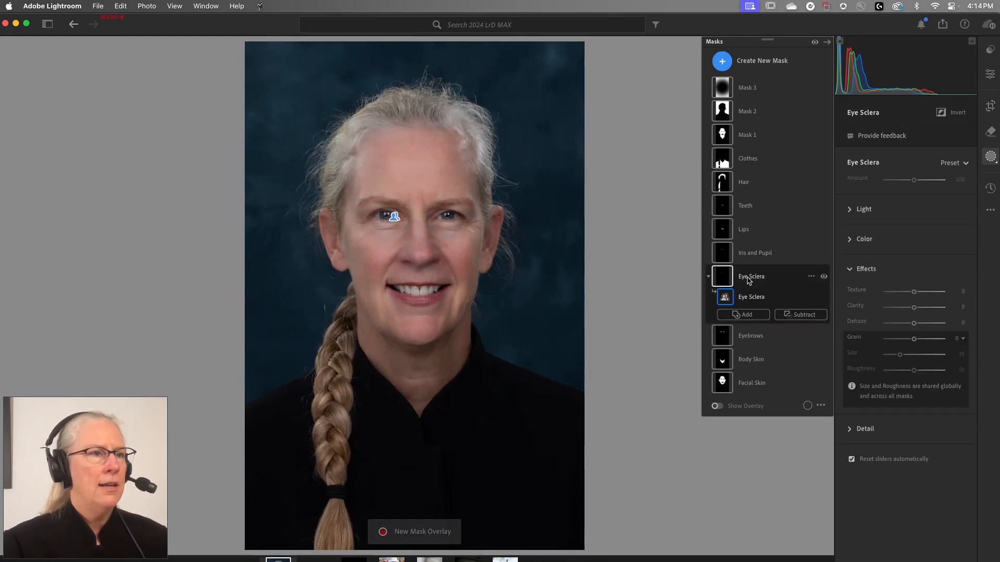
{"action": "left_click", "coordinate": [433, 226]}
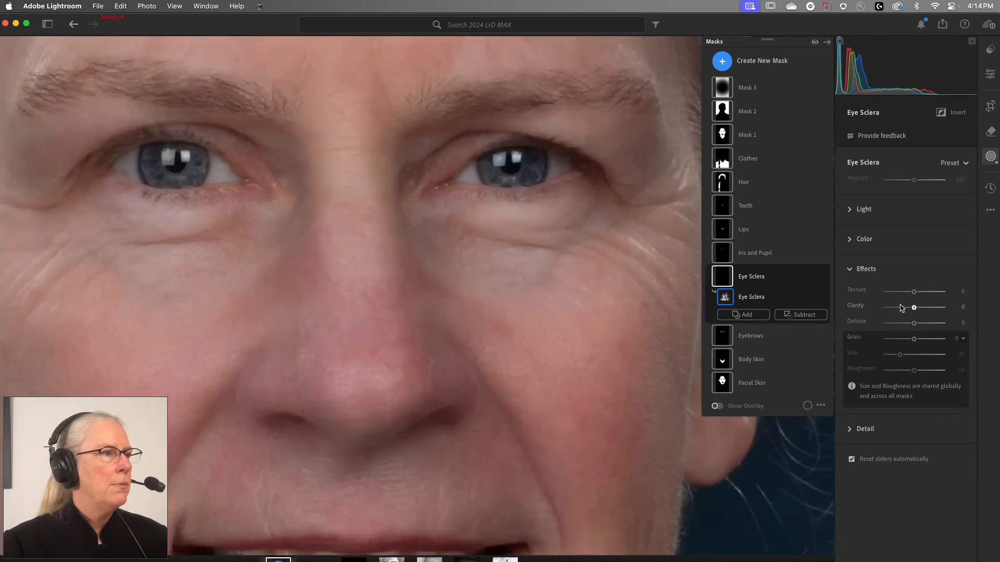
{"action": "left_click", "coordinate": [853, 209]}
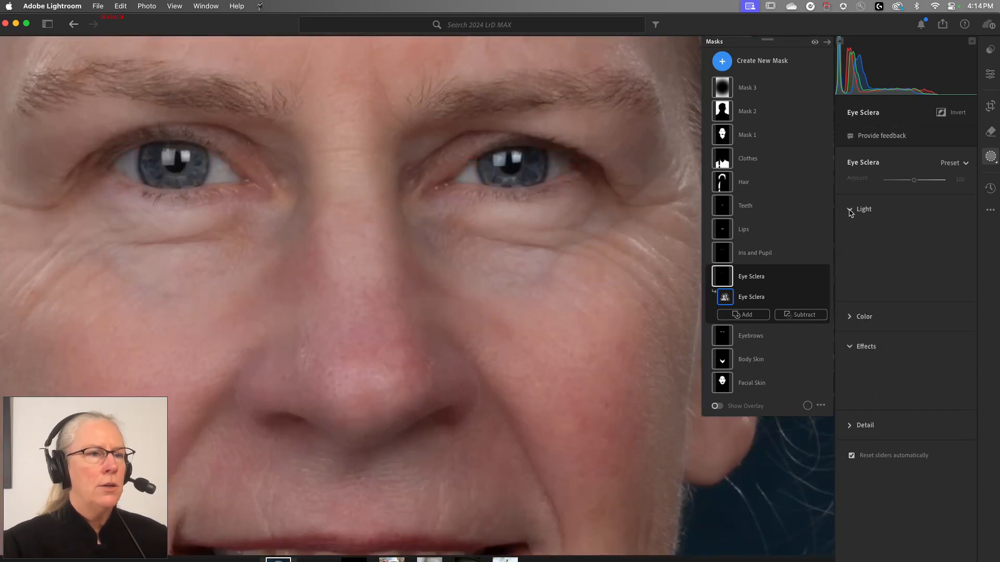
{"action": "left_click_drag", "start_coordinate": [914, 232], "coordinate": [915, 232]}
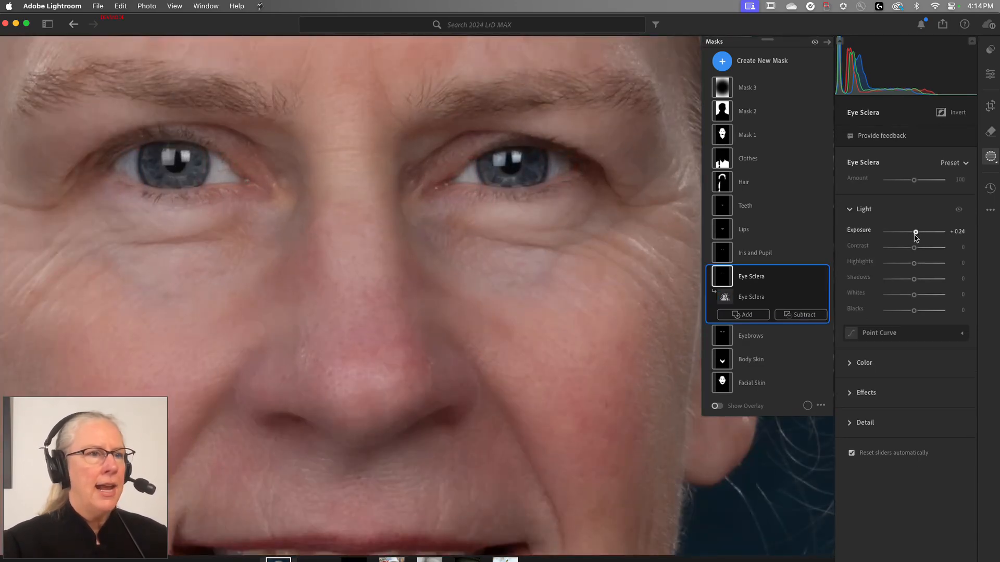
Set the Iris and Pupil mask's Exposure to +0.40 and its Dehaze to +5.
{"action": "left_click", "coordinate": [770, 253]}
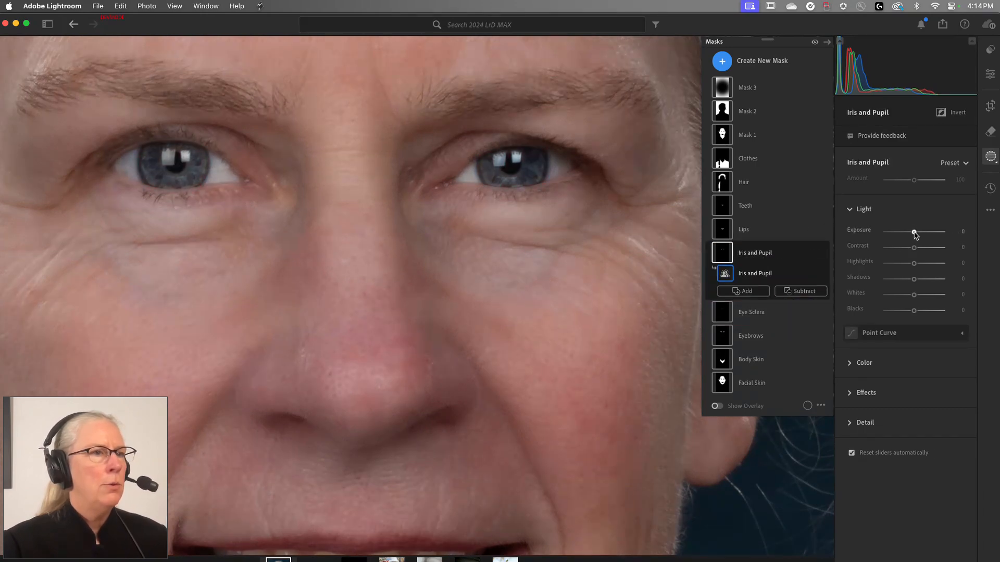
{"action": "left_click_drag", "start_coordinate": [914, 232], "coordinate": [917, 232]}
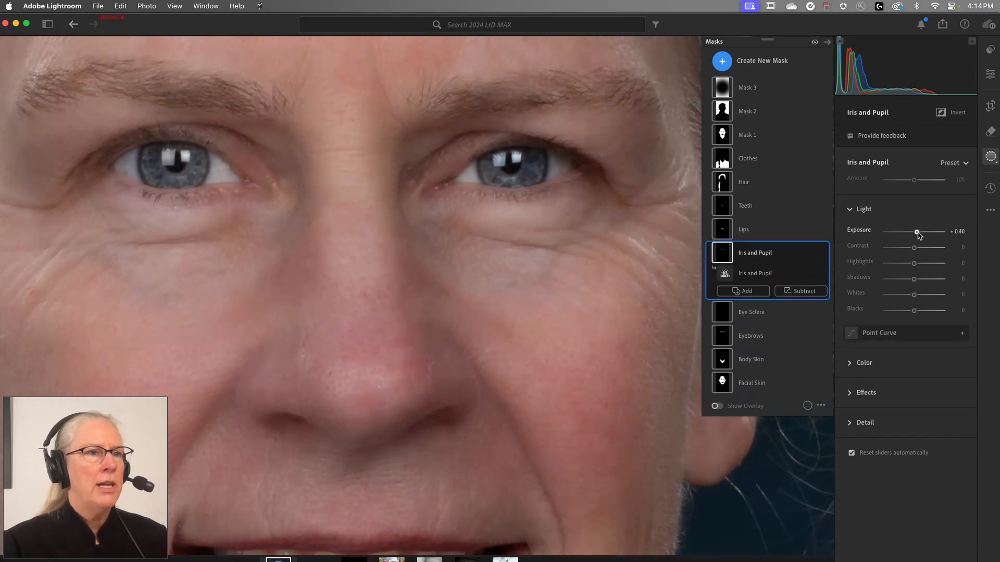
{"action": "left_click", "coordinate": [865, 394]}
{"action": "left_click_drag", "start_coordinate": [913, 324], "coordinate": [915, 324]}
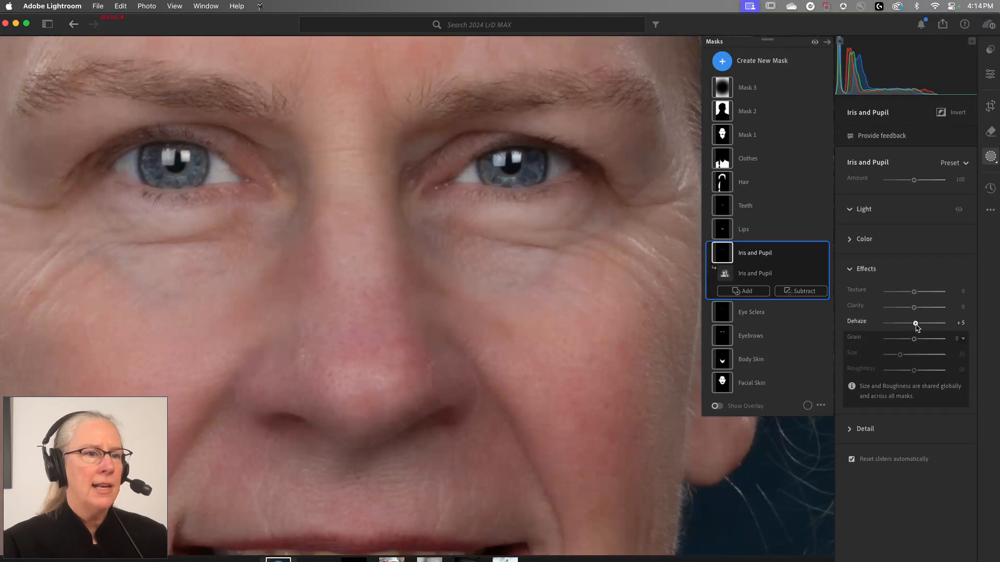
Select the Teeth mask and lower its Saturation to -34 to whiten the teeth.
{"action": "left_click", "coordinate": [761, 232]}
{"action": "left_click", "coordinate": [763, 208]}
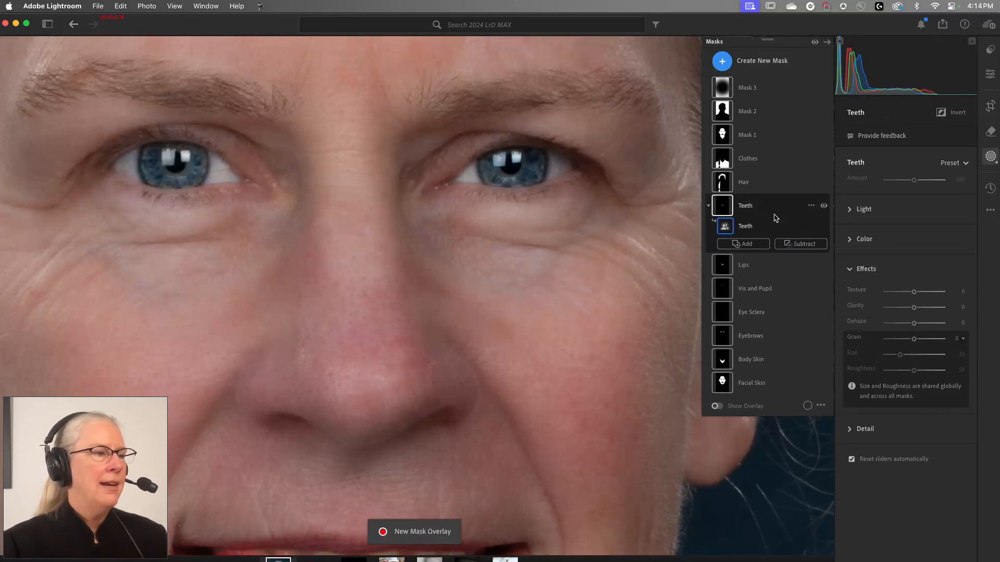
{"action": "left_click", "coordinate": [864, 239]}
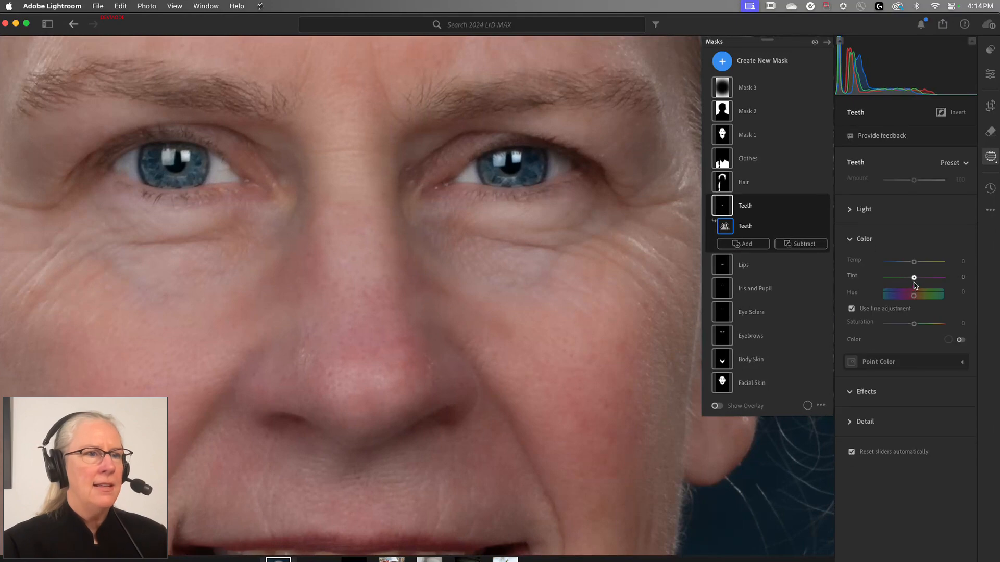
{"action": "left_click_drag", "start_coordinate": [913, 324], "coordinate": [902, 324]}
{"action": "left_click_drag", "start_coordinate": [575, 397], "coordinate": [581, 171]}
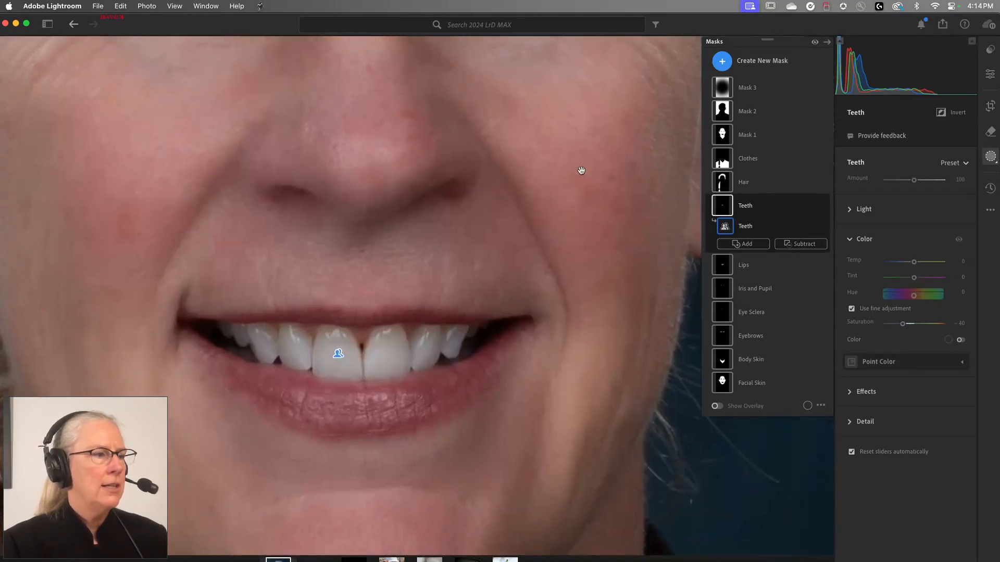
{"action": "mouse_move", "coordinate": [903, 324]}
{"action": "left_mouse_down"}
{"action": "mouse_move", "coordinate": [889, 326]}
{"action": "mouse_move", "coordinate": [905, 325]}
{"action": "left_mouse_up"}
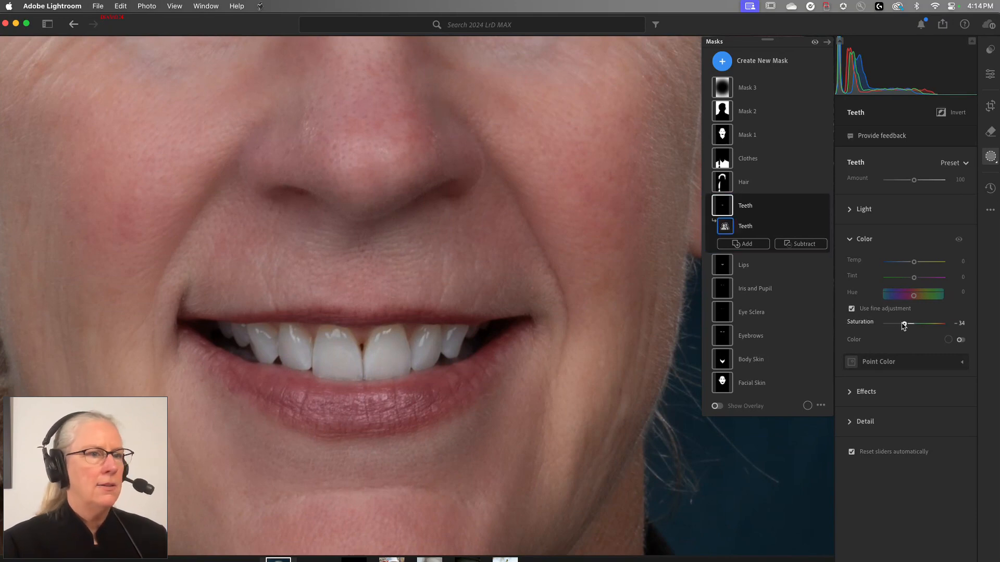
Select the Hair mask and set its Texture to +39.
{"action": "left_click", "coordinate": [772, 185]}
{"action": "left_click", "coordinate": [634, 221]}
{"action": "left_click", "coordinate": [851, 391]}
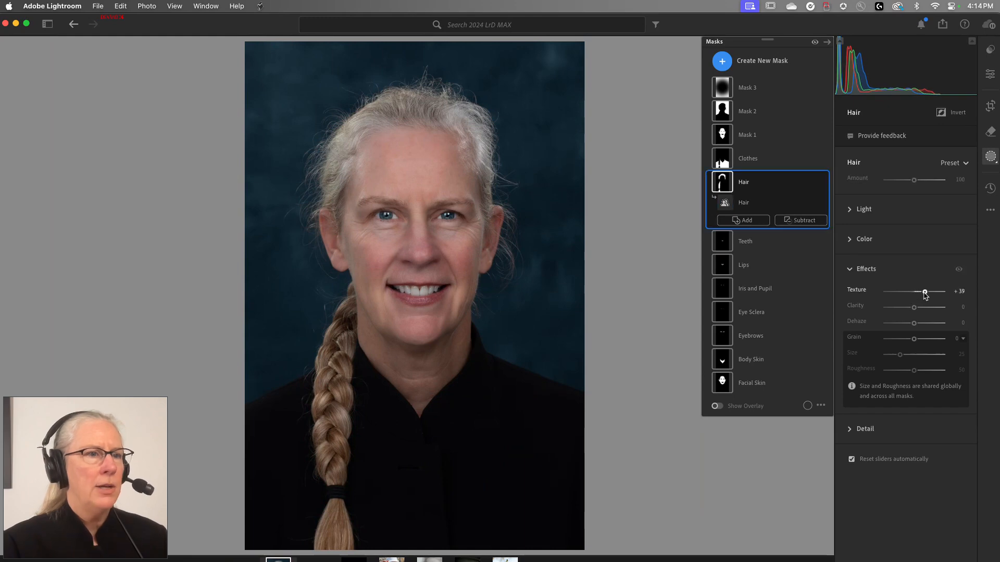
Select the Clothes mask and set its Exposure to +1.00.
{"action": "left_click", "coordinate": [762, 161]}
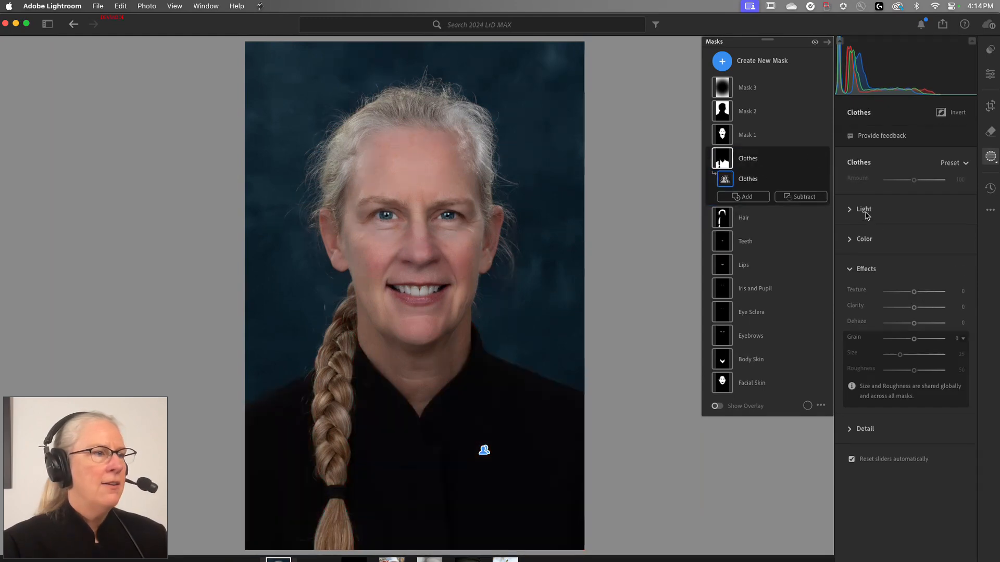
{"action": "left_click", "coordinate": [864, 209]}
{"action": "left_click_drag", "start_coordinate": [914, 233], "coordinate": [920, 235]}
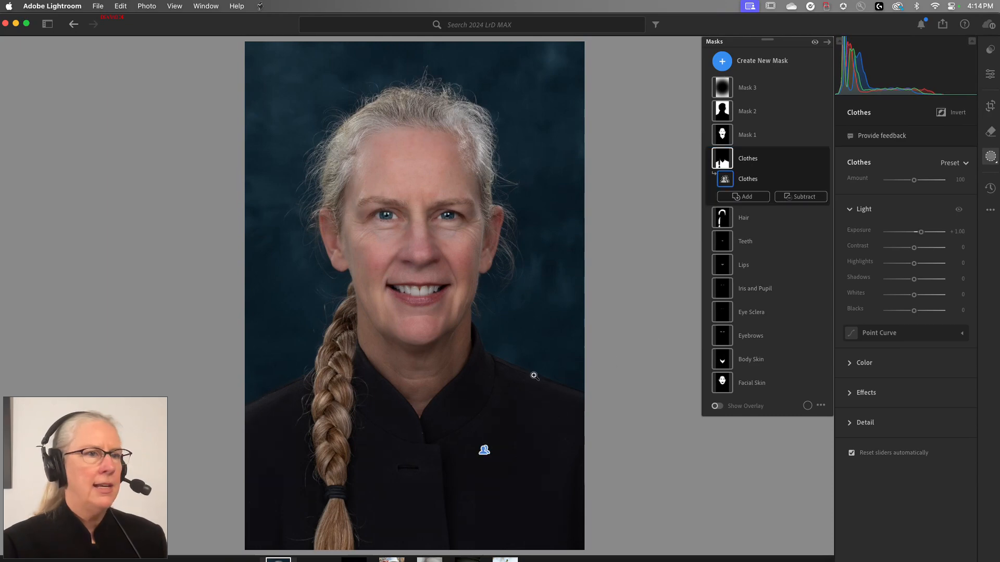
Subtract the background just above both shoulders from the Clothes mask with a brush.
{"action": "left_click", "coordinate": [796, 197]}
{"action": "left_click", "coordinate": [808, 310]}
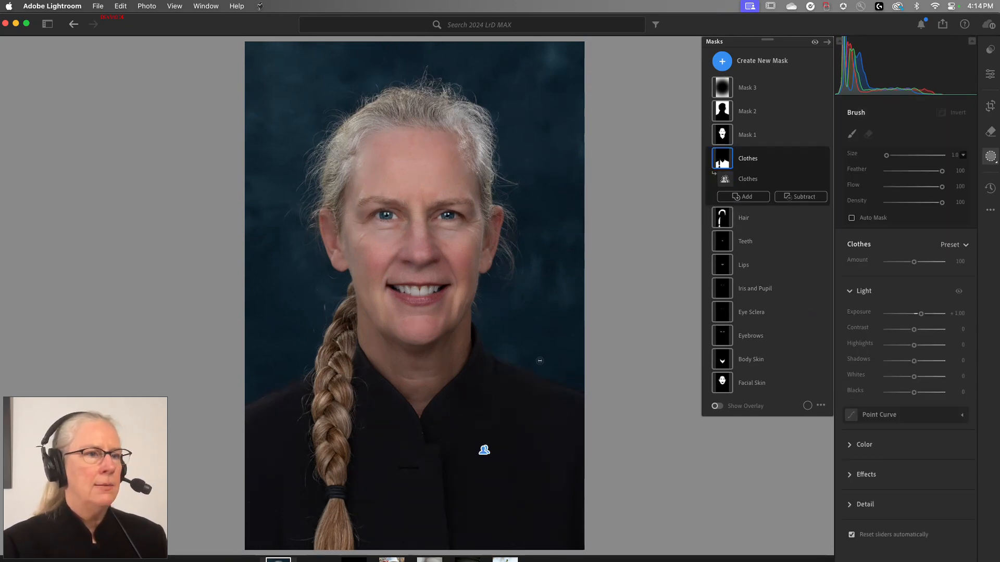
{"action": "left_click_drag", "start_coordinate": [503, 343], "coordinate": [607, 392]}
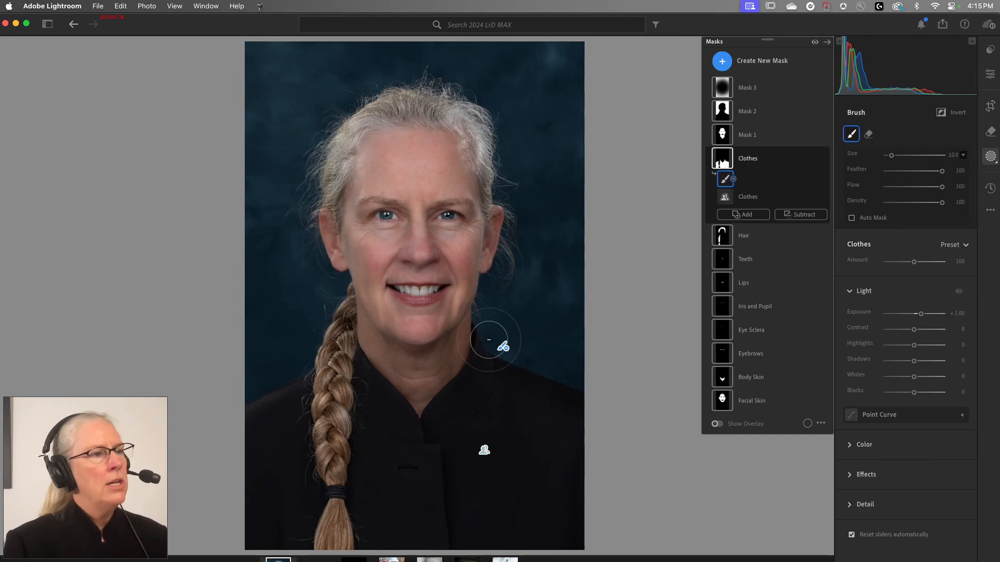
{"action": "mouse_move", "coordinate": [298, 365]}
{"action": "left_mouse_down"}
{"action": "mouse_move", "coordinate": [265, 395]}
{"action": "mouse_move", "coordinate": [266, 360]}
{"action": "left_mouse_up"}
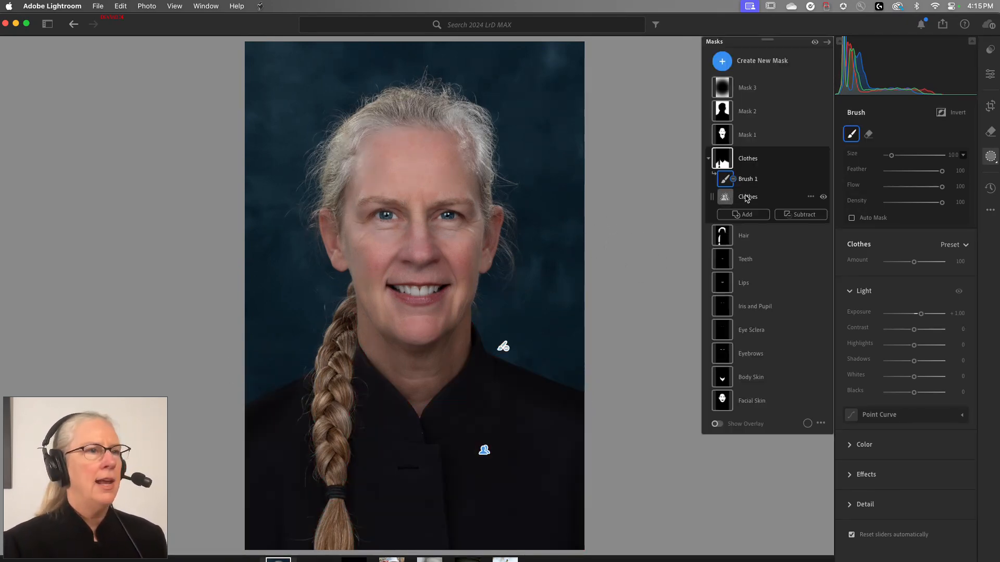
Select Mask 1, covering the skin and eyebrows, and sample the red patch on the cheek as its Point Color.
{"action": "left_click", "coordinate": [746, 136]}
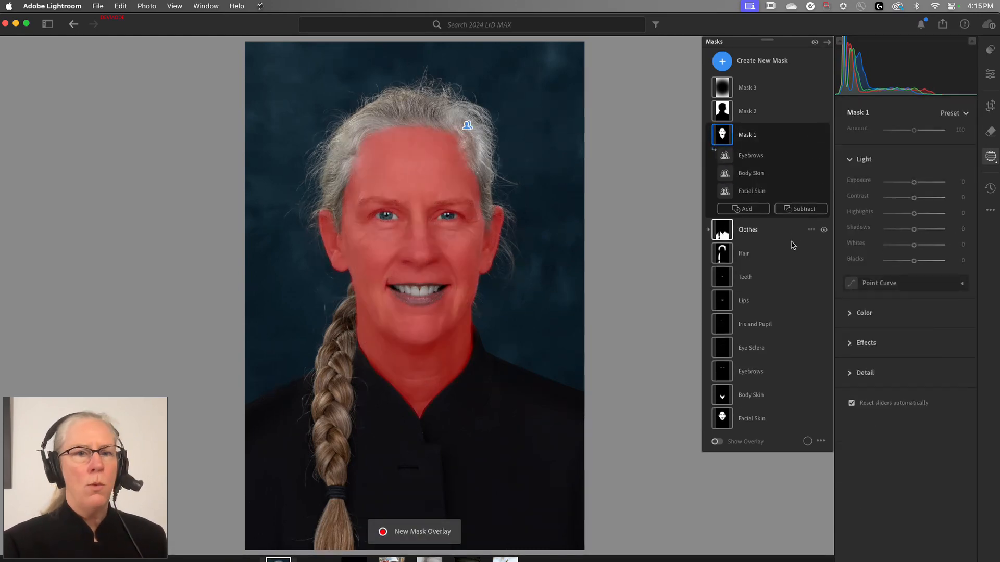
{"action": "left_click", "coordinate": [851, 314]}
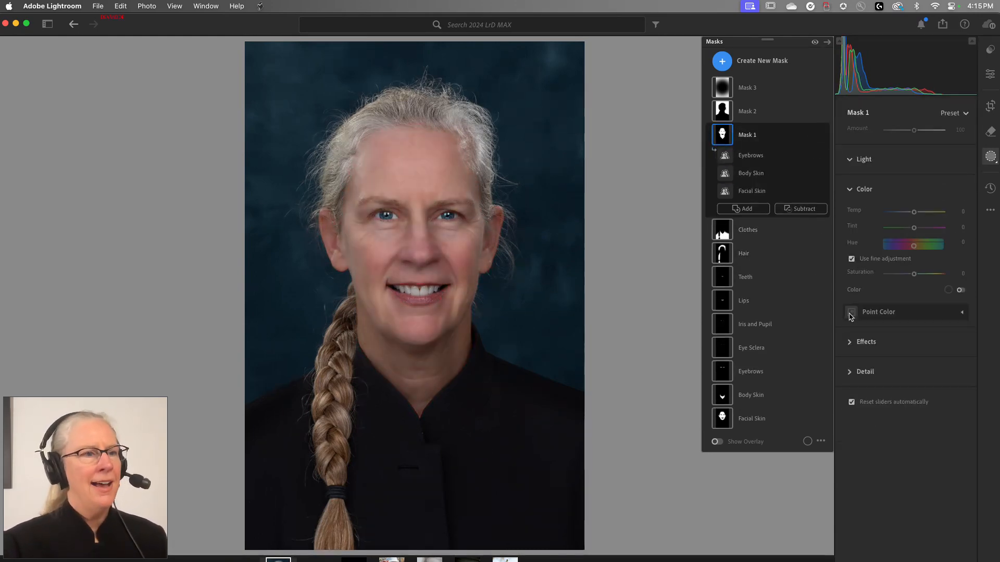
{"action": "left_click", "coordinate": [963, 315]}
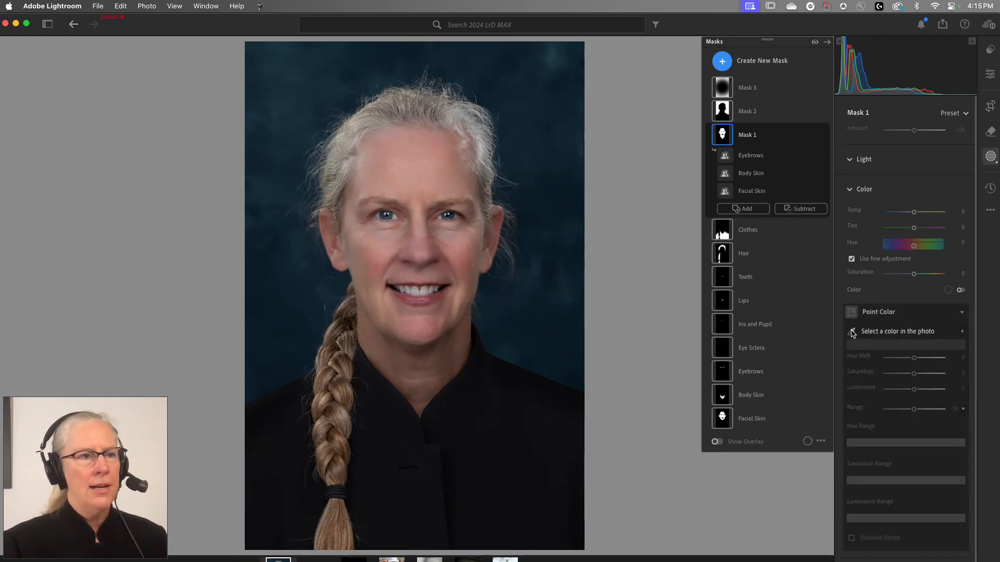
{"action": "left_click", "coordinate": [398, 257]}
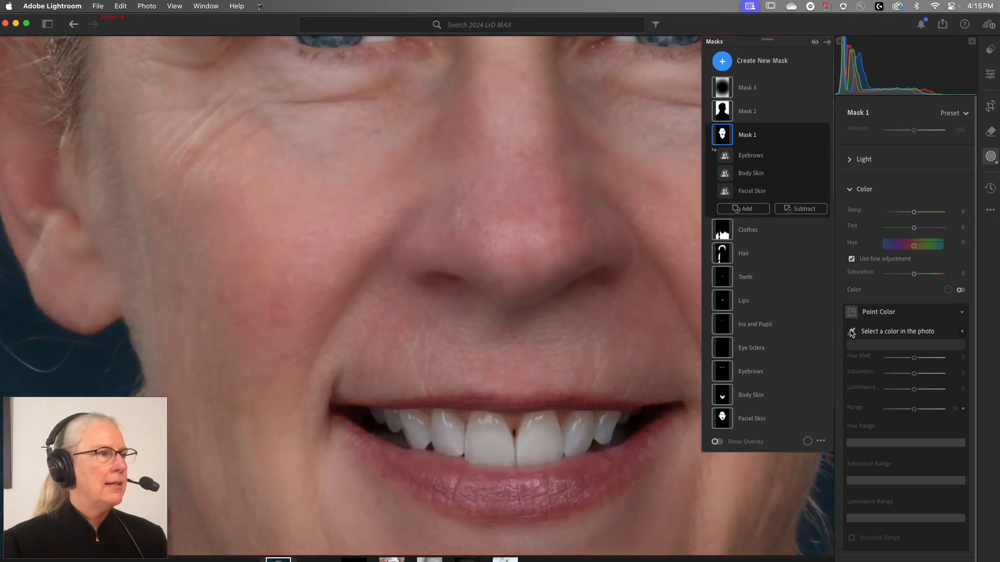
{"action": "left_click", "coordinate": [851, 333]}
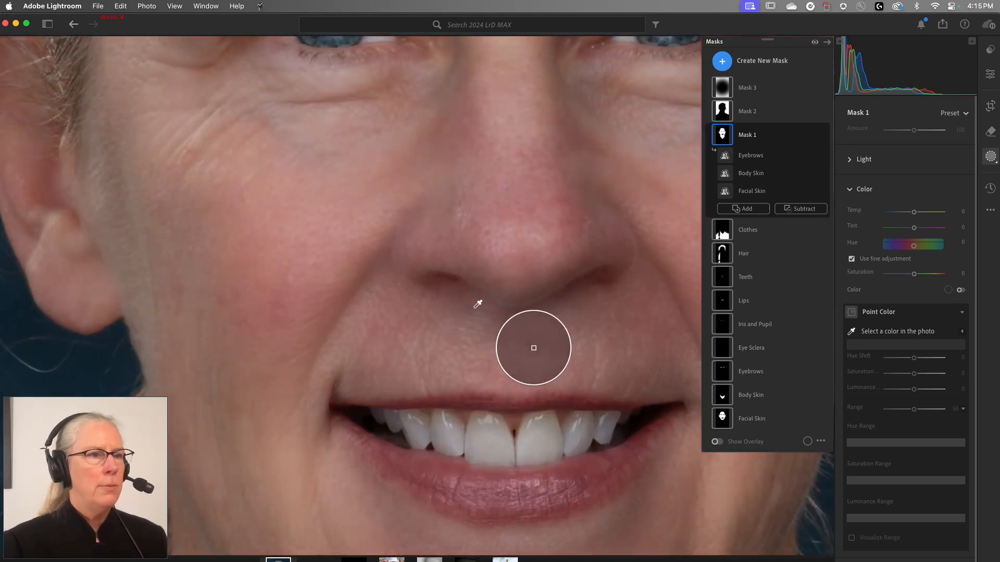
{"action": "left_click", "coordinate": [279, 302]}
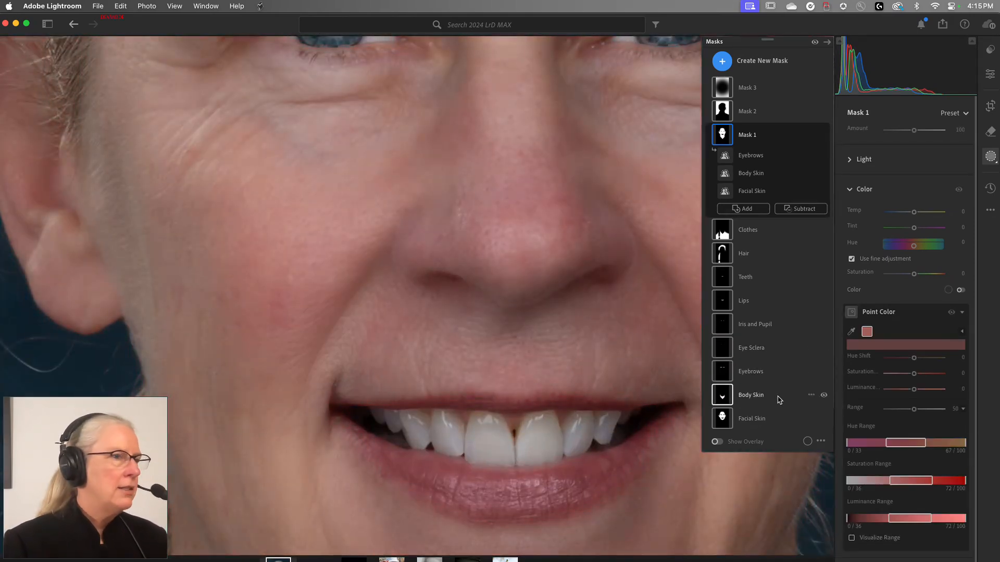
Visualize the sampled color's range and limit its Hue Range to 0/0 and 50/64 to isolate the redness.
{"action": "left_click", "coordinate": [963, 409]}
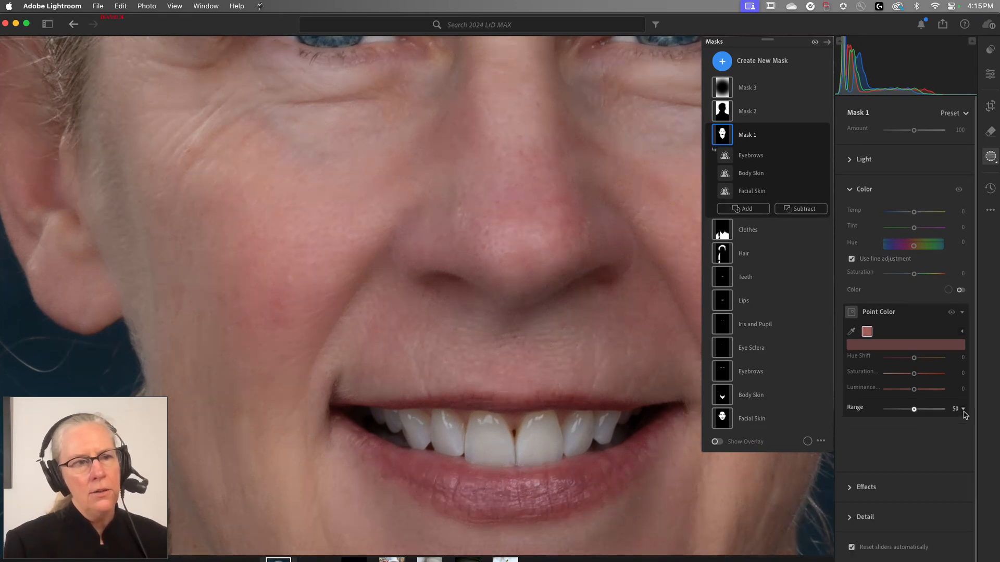
{"action": "left_click", "coordinate": [963, 408]}
{"action": "left_click", "coordinate": [852, 538]}
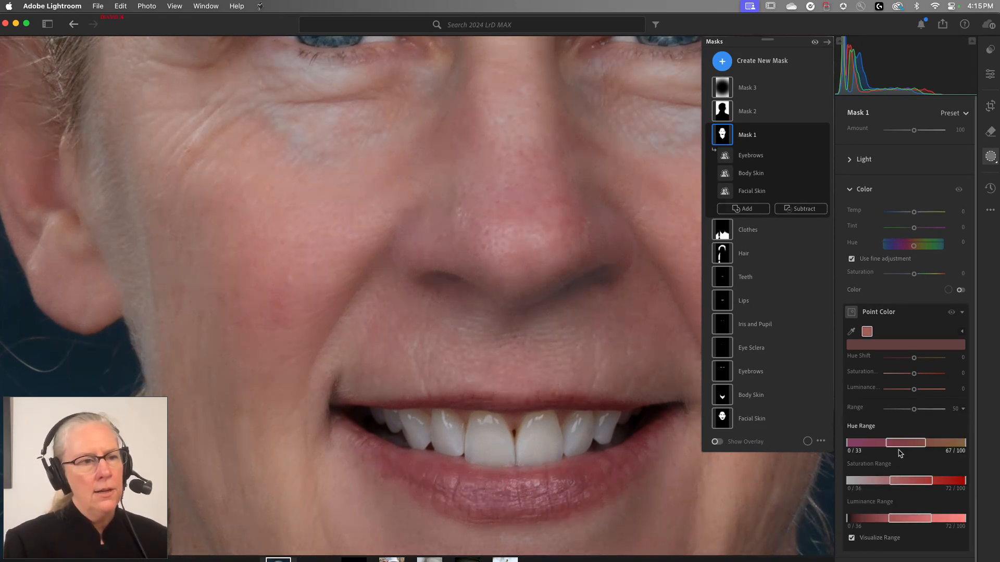
{"action": "left_click_drag", "start_coordinate": [893, 445], "coordinate": [858, 446]}
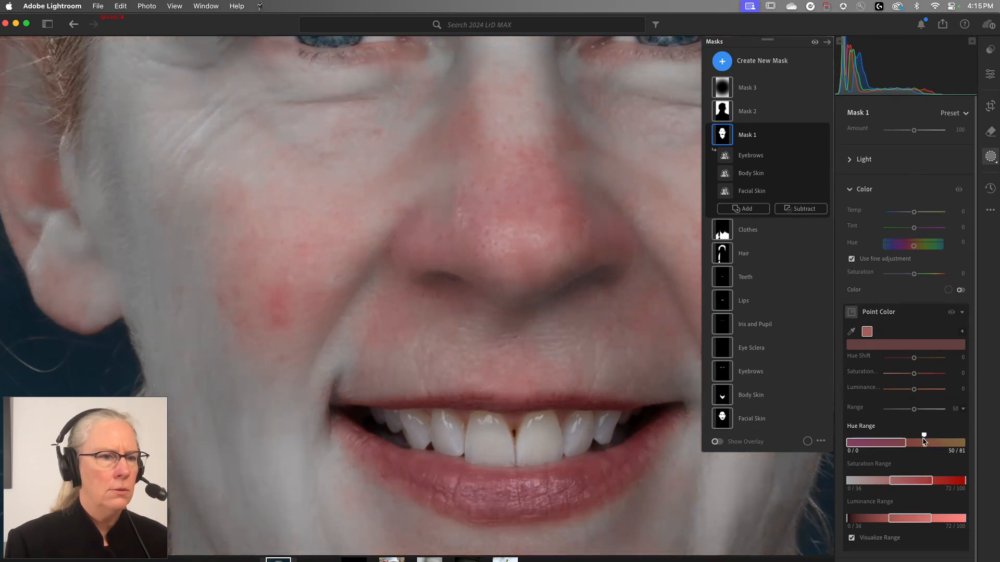
{"action": "left_click", "coordinate": [921, 441]}
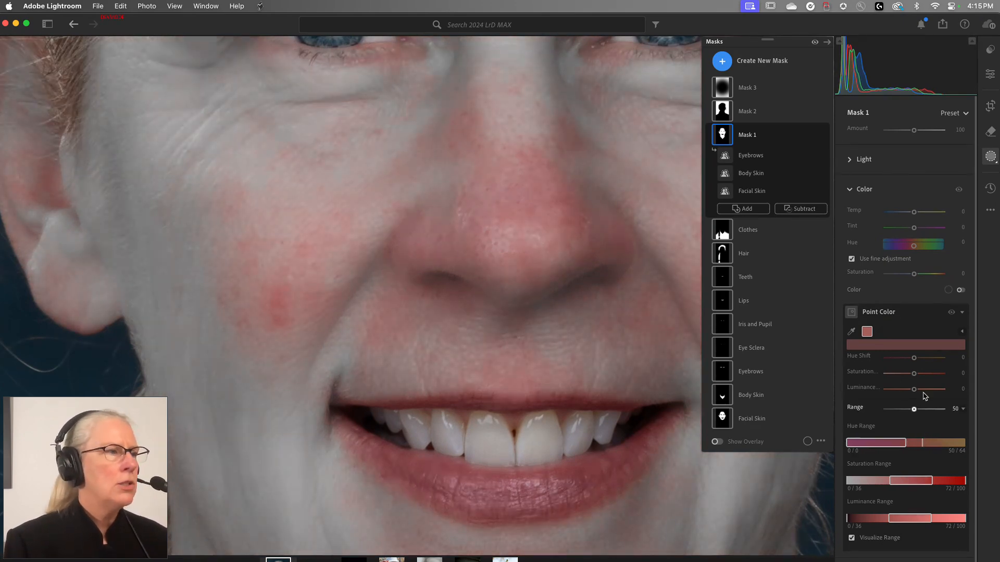
Set the sampled color's Hue Shift to +22 and Saturation to -1, and turn off the range visualization.
{"action": "left_click_drag", "start_coordinate": [914, 359], "coordinate": [920, 359]}
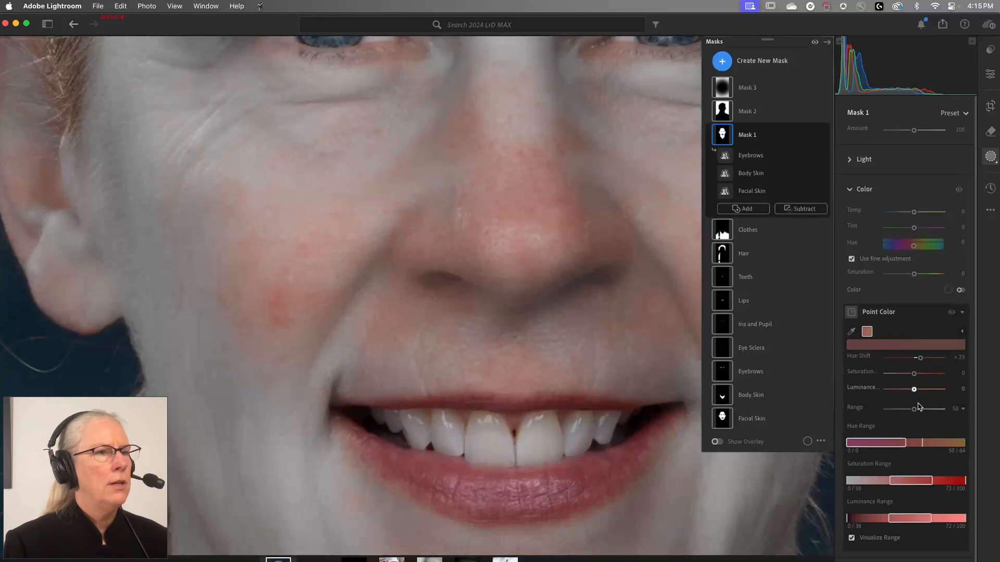
{"action": "left_click", "coordinate": [852, 539]}
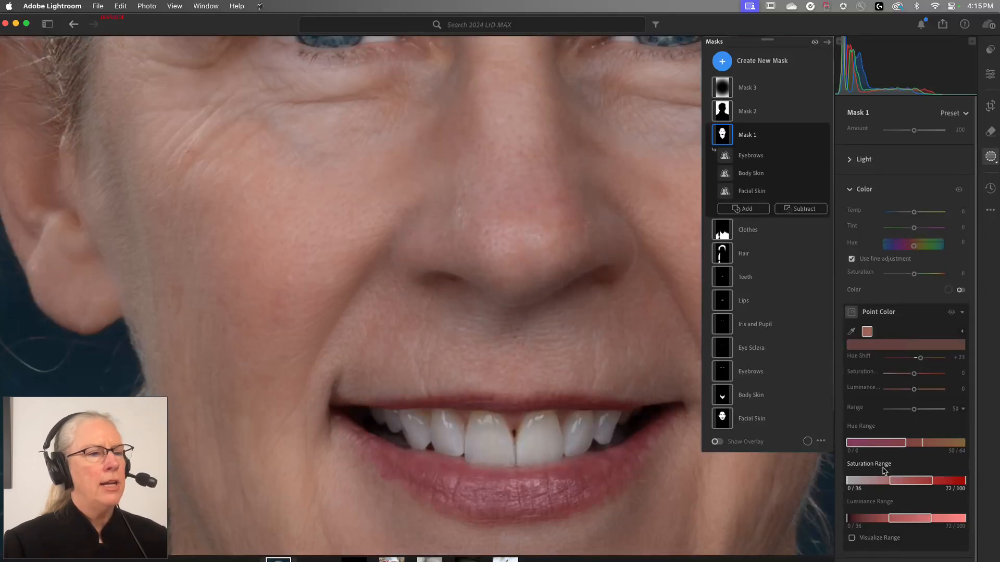
{"action": "left_click_drag", "start_coordinate": [920, 359], "coordinate": [920, 360]}
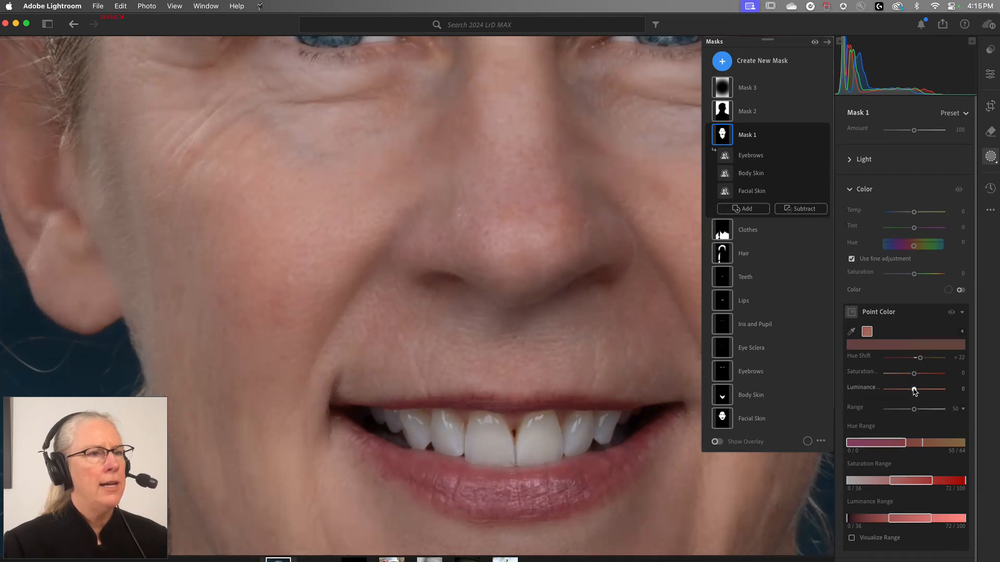
{"action": "left_click_drag", "start_coordinate": [914, 376], "coordinate": [918, 376]}
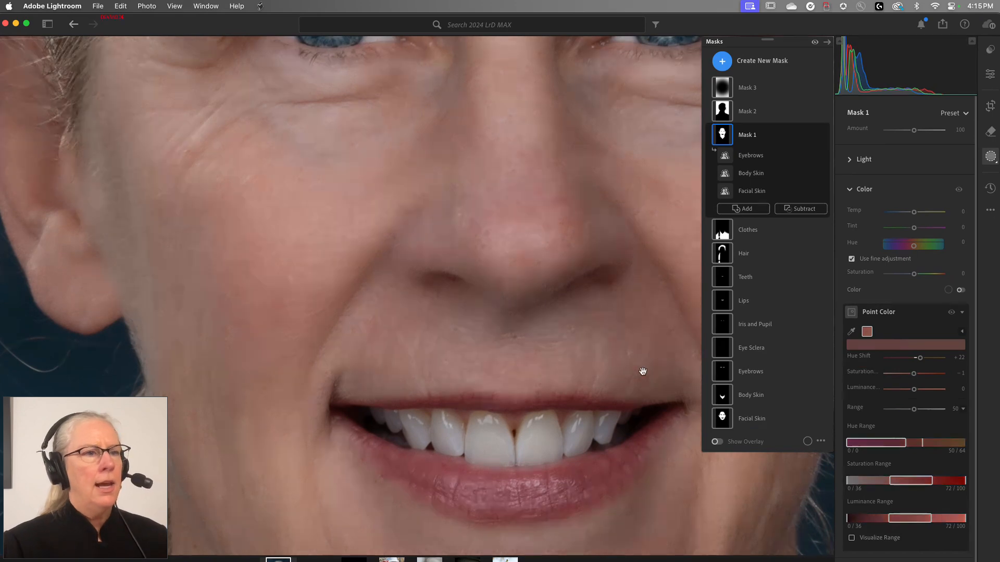
Compare the whole portrait with Mask 1's color adjustments hidden and shown.
{"action": "key", "text": "z"}
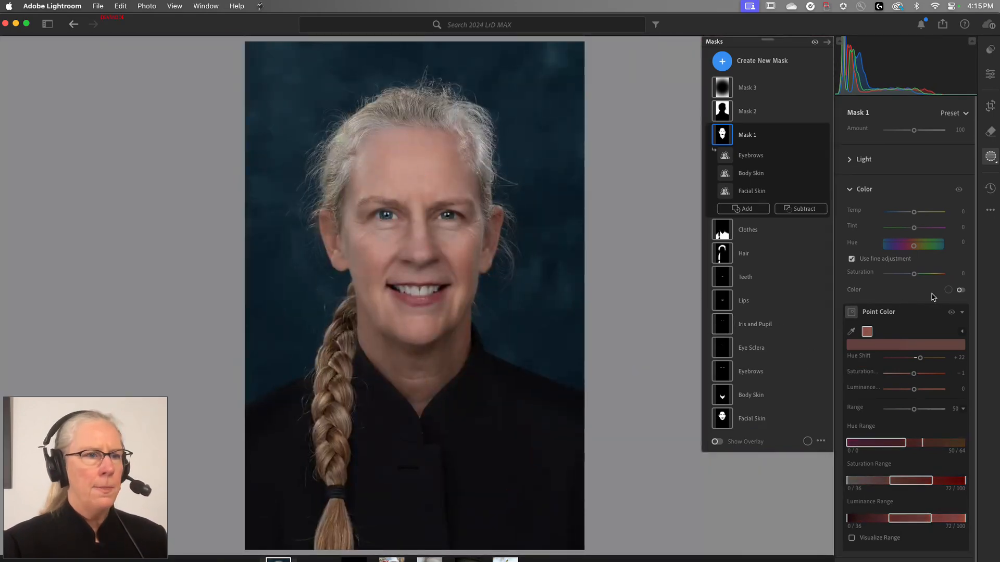
{"action": "left_click", "coordinate": [959, 190]}
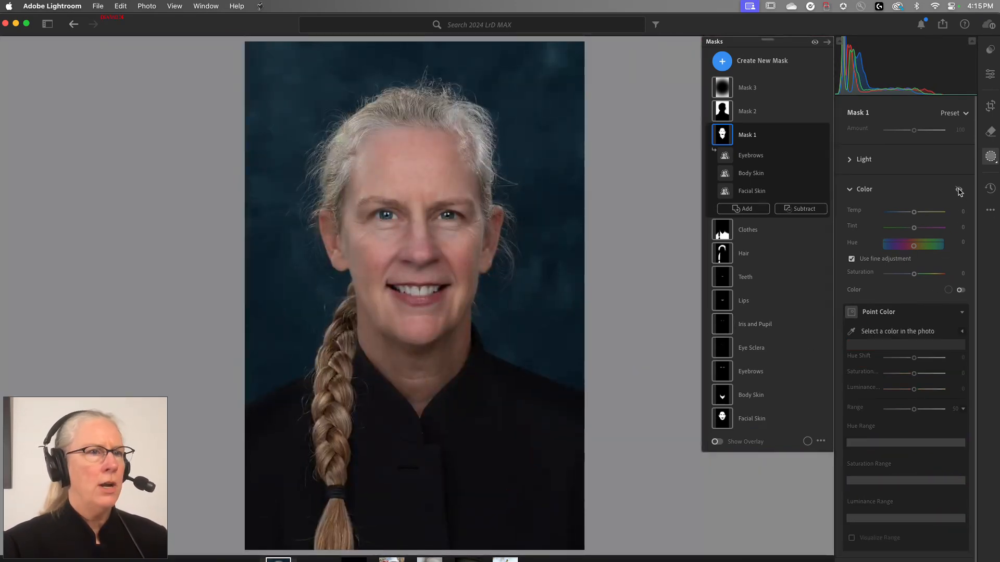
{"action": "left_click", "coordinate": [959, 190]}
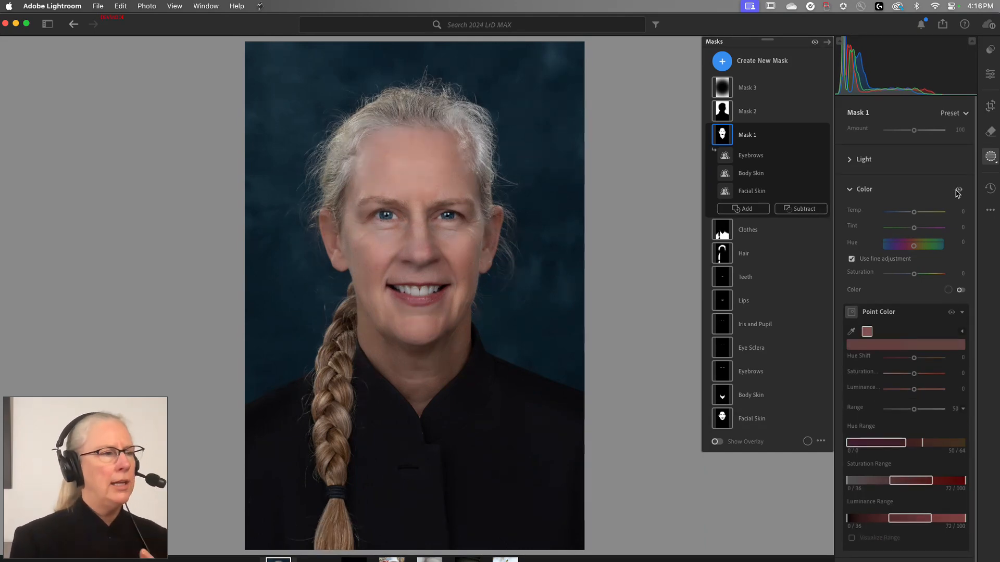
{"action": "left_click", "coordinate": [959, 190]}
{"action": "left_click", "coordinate": [959, 191]}
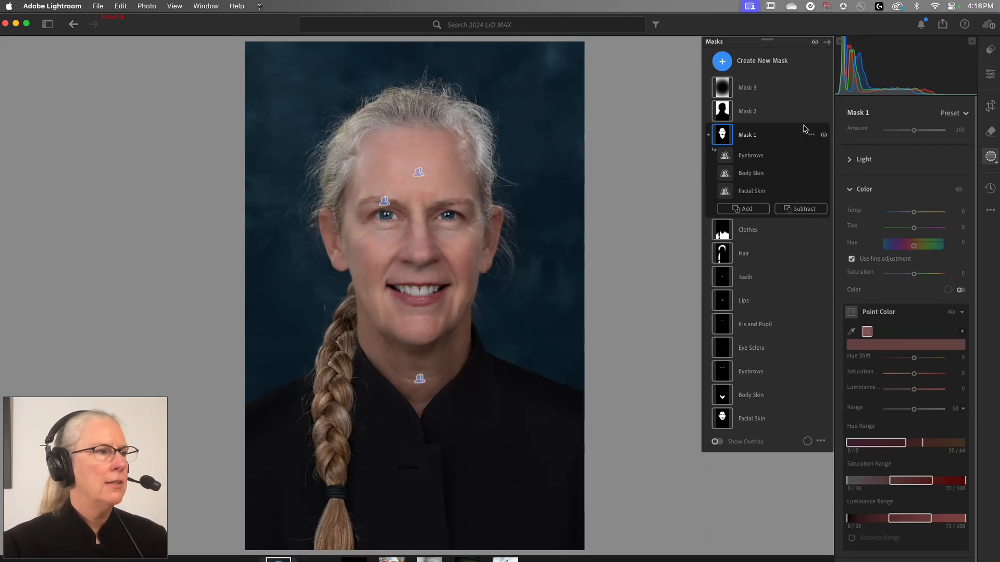
Set the Exposure of Mask 2, the background mask, to +0.52 and of Mask 3, the radial gradient, to -0.36.
{"action": "left_click", "coordinate": [761, 116]}
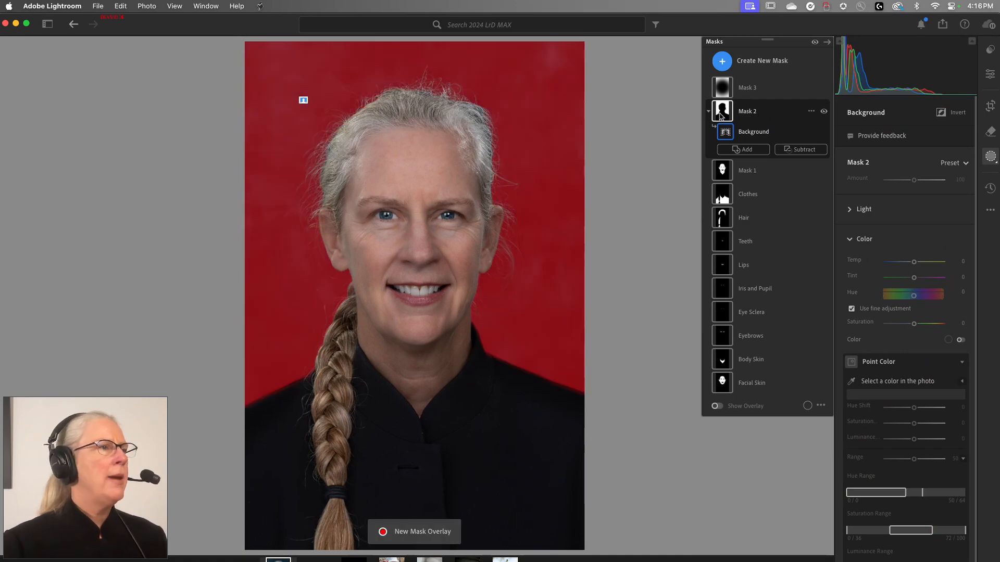
{"action": "left_click", "coordinate": [864, 210]}
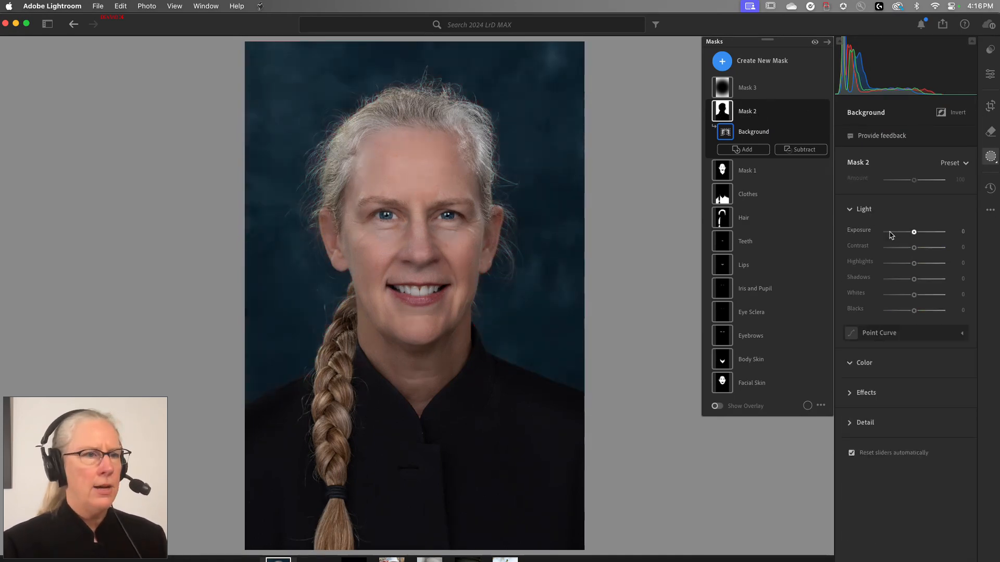
{"action": "left_click_drag", "start_coordinate": [914, 233], "coordinate": [917, 234]}
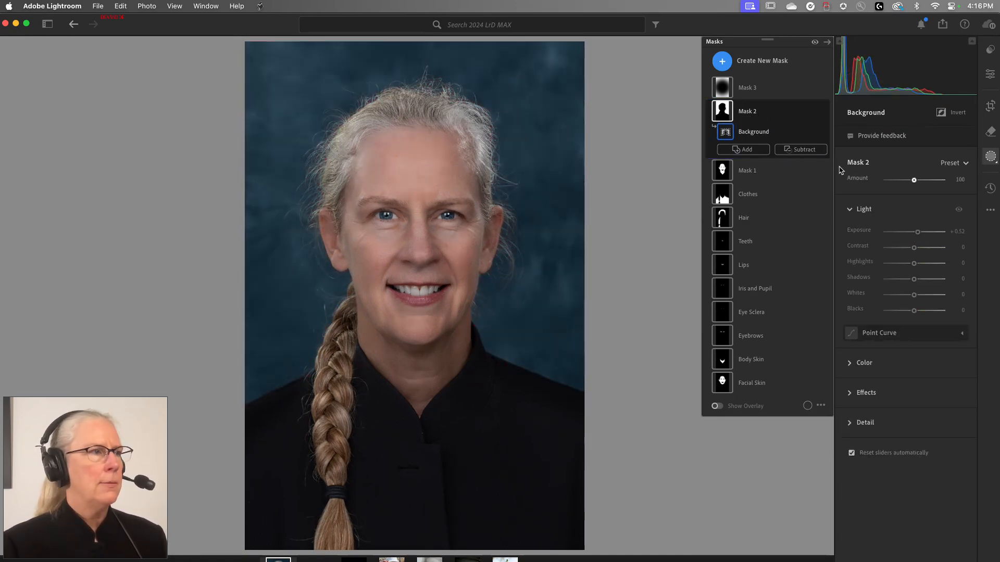
{"action": "left_click", "coordinate": [750, 89]}
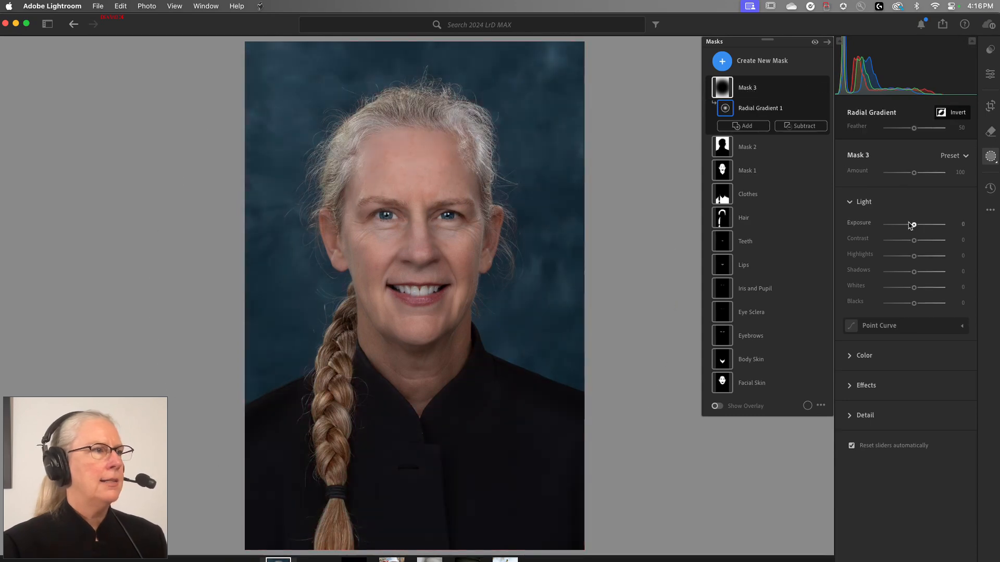
{"action": "left_click_drag", "start_coordinate": [913, 226], "coordinate": [911, 226]}
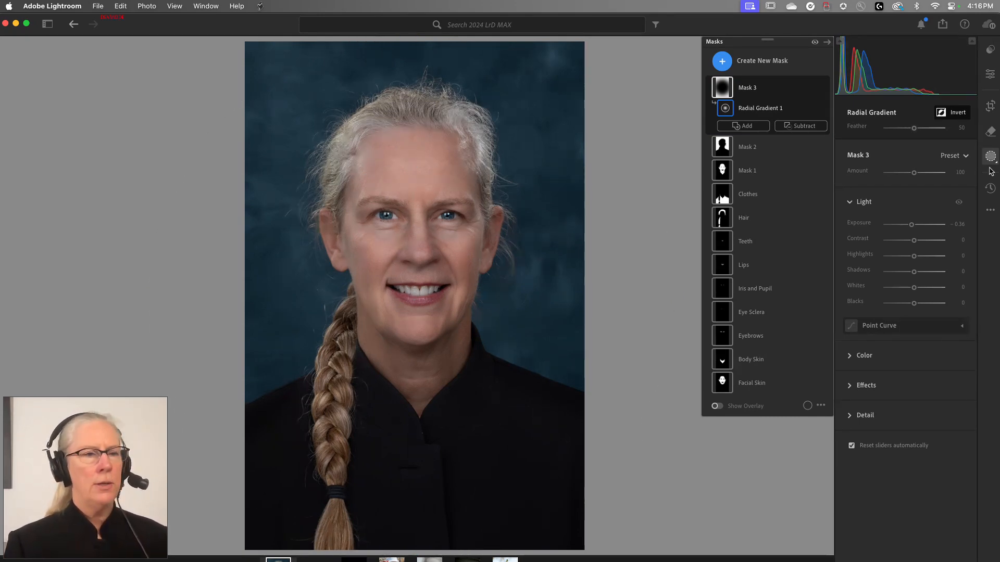
Copy only the portrait's Masking settings, with all masks included and every other edit setting excluded.
{"action": "left_click", "coordinate": [990, 211]}
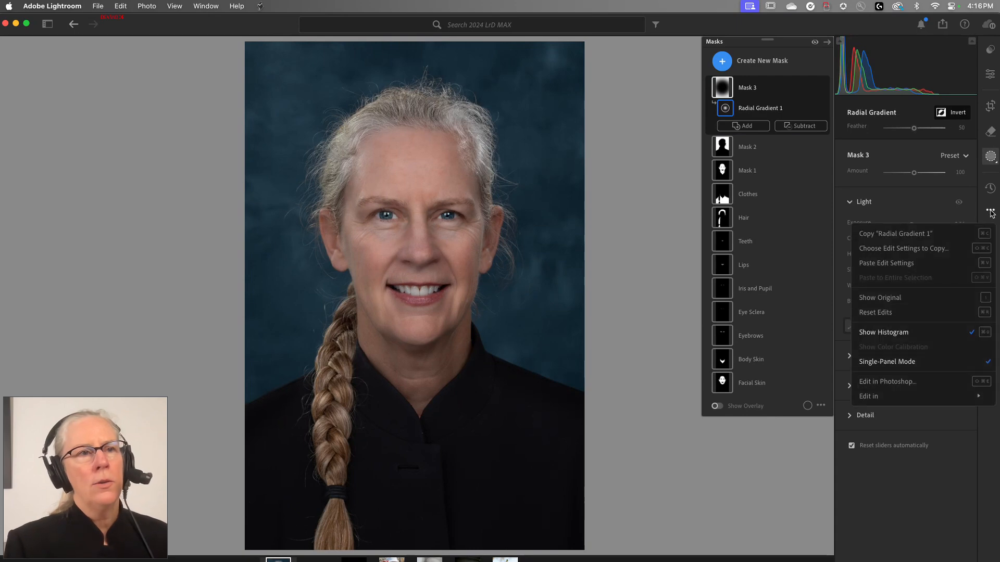
{"action": "left_click", "coordinate": [930, 249]}
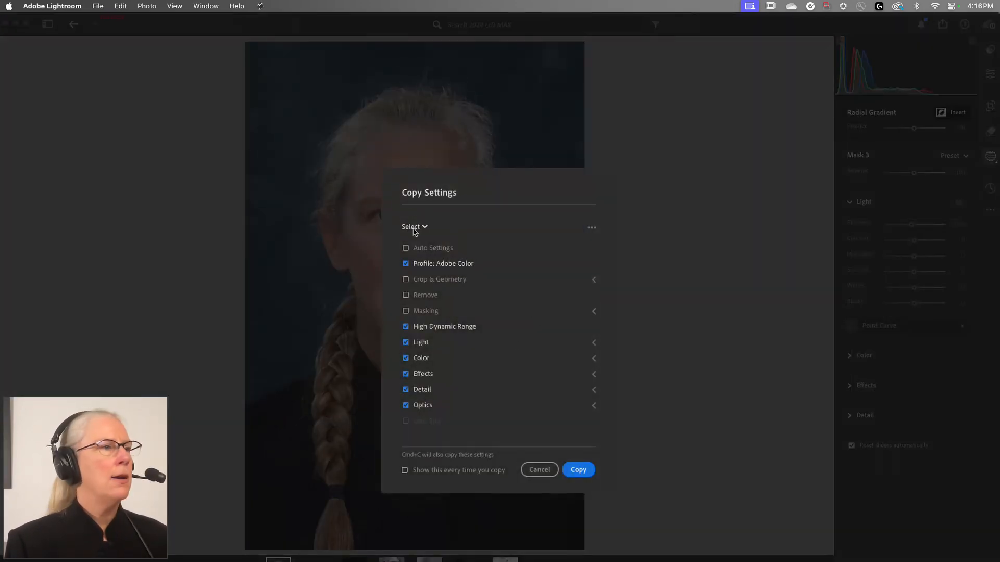
{"action": "left_click", "coordinate": [414, 227]}
{"action": "left_click", "coordinate": [415, 240]}
{"action": "left_click", "coordinate": [405, 311]}
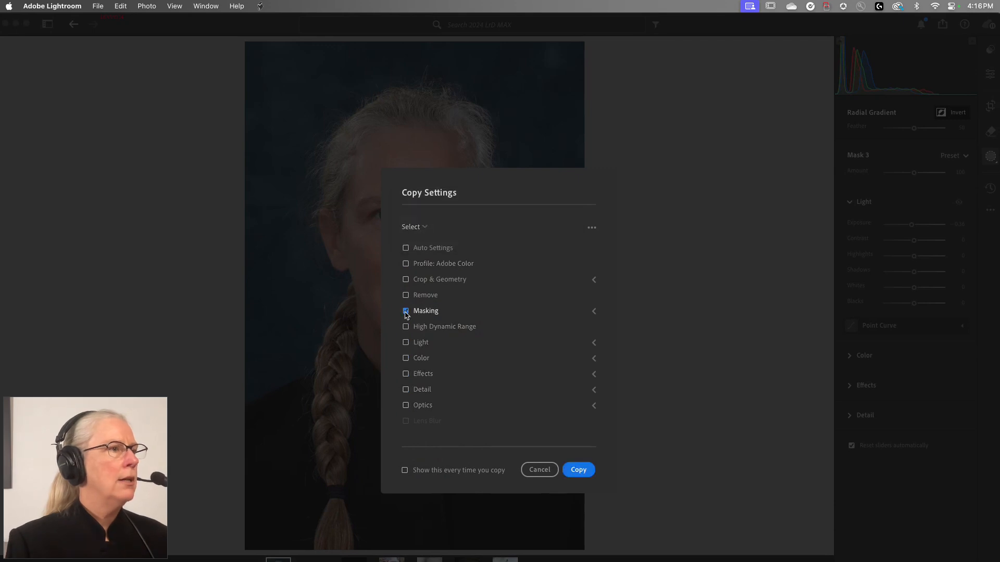
{"action": "left_click", "coordinate": [593, 312]}
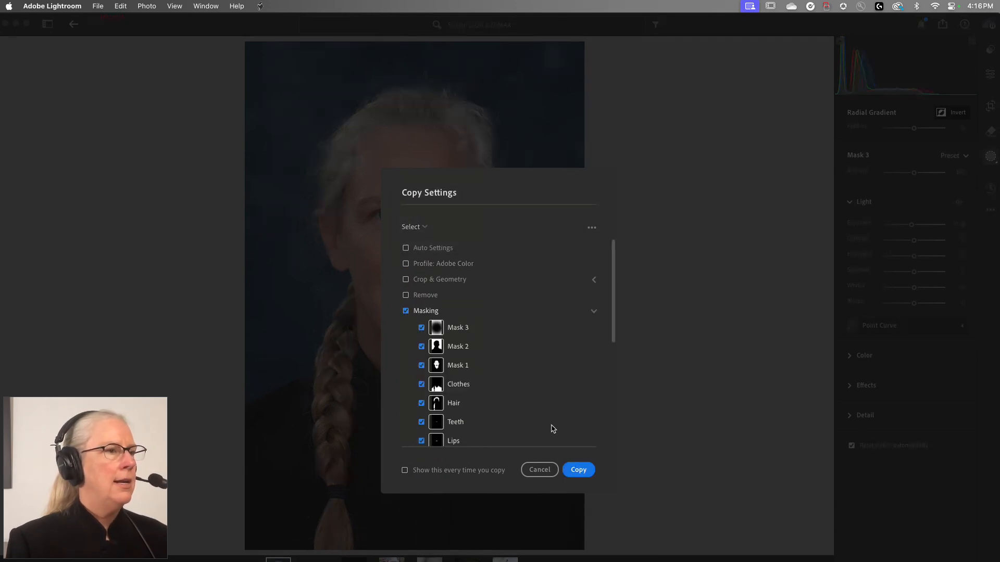
{"action": "left_click", "coordinate": [582, 470]}
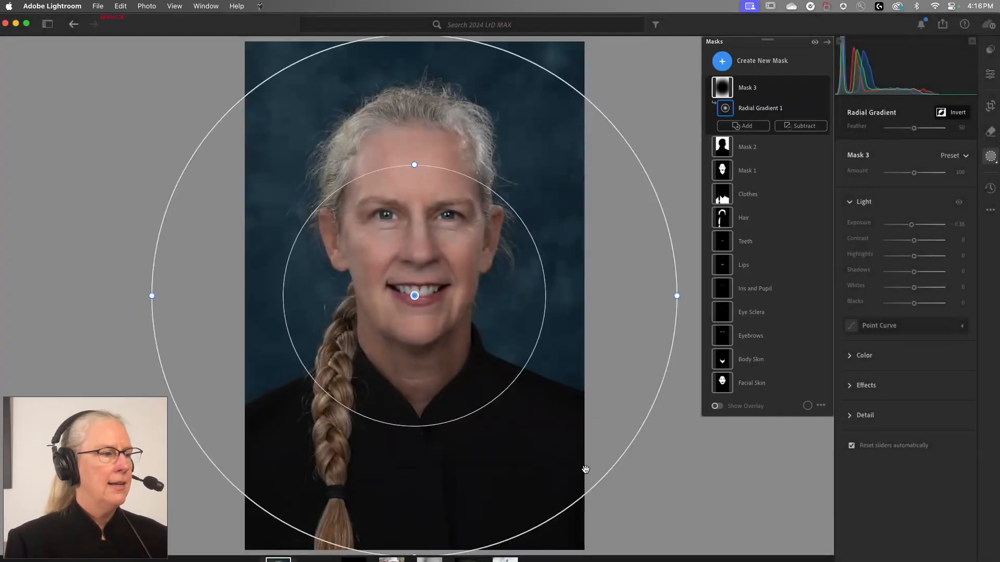
Select the two other portraits and paste the copied masks to the entire selection, replacing any existing masks.
{"action": "left_click", "coordinate": [316, 561]}
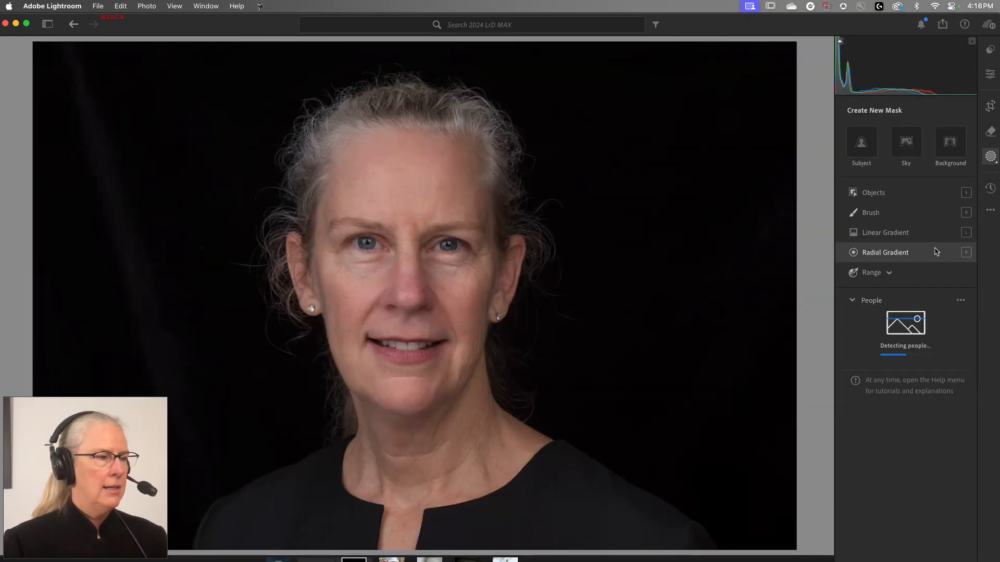
{"action": "left_click", "coordinate": [967, 213]}
{"action": "left_click", "coordinate": [989, 210]}
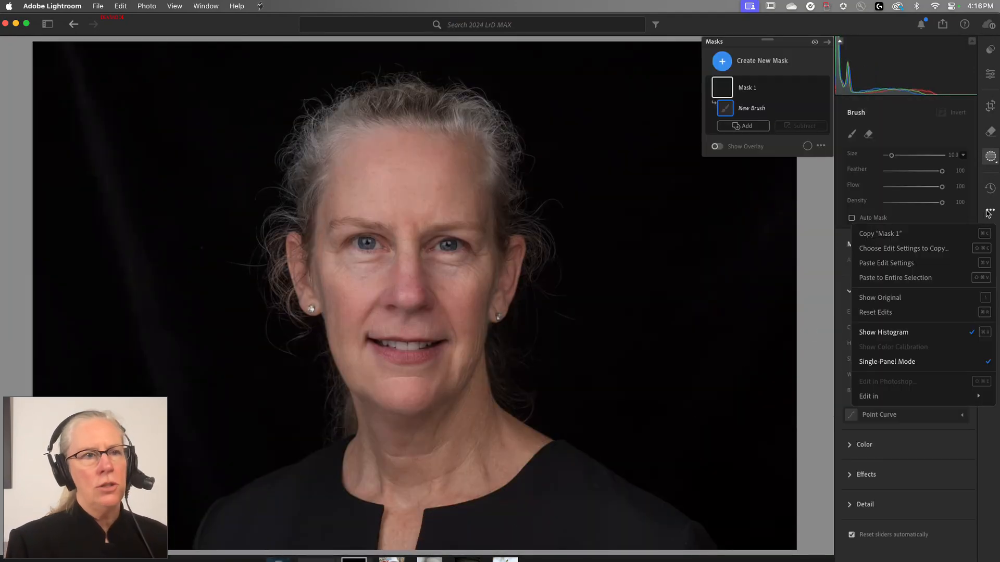
{"action": "left_click", "coordinate": [940, 279]}
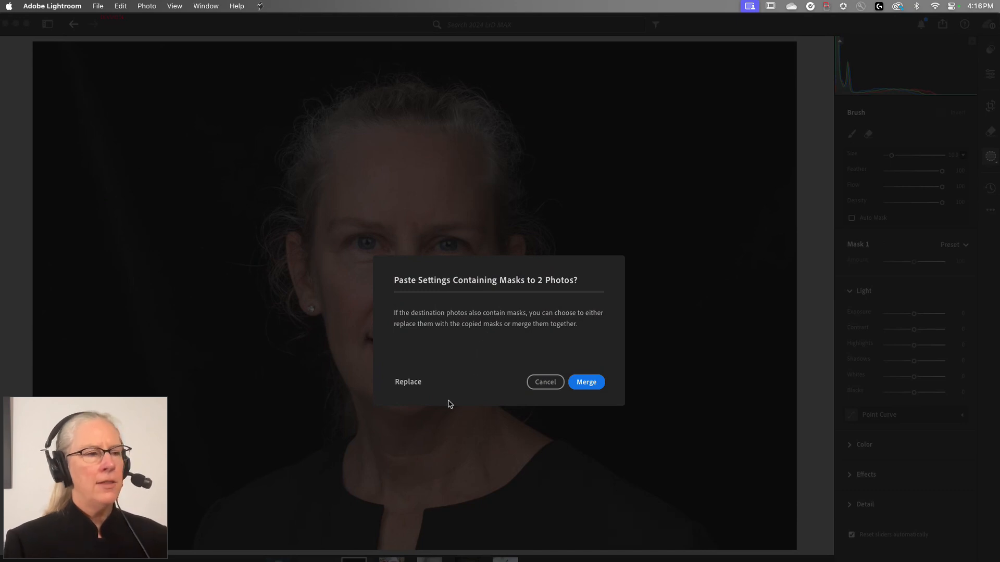
{"action": "left_click", "coordinate": [406, 386]}
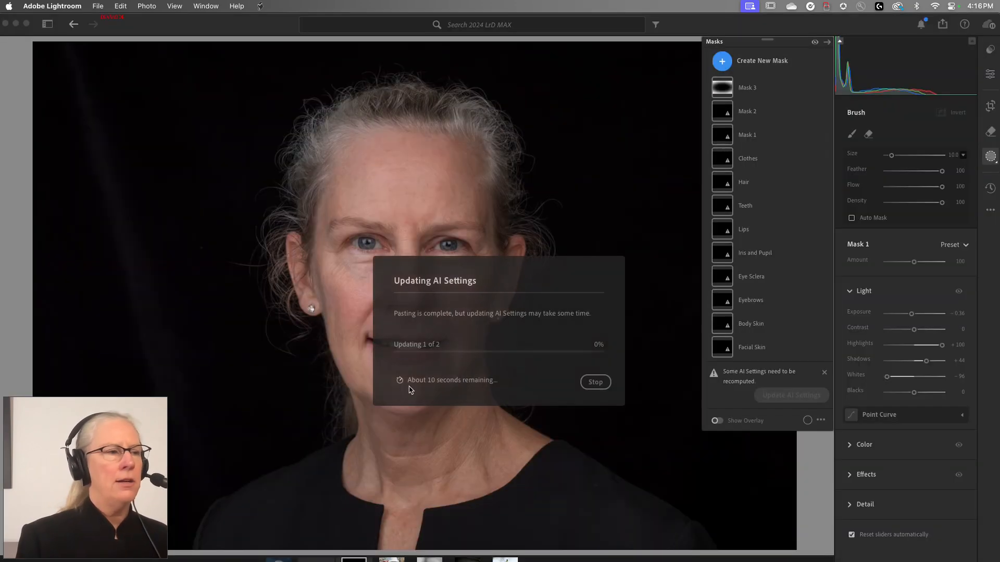